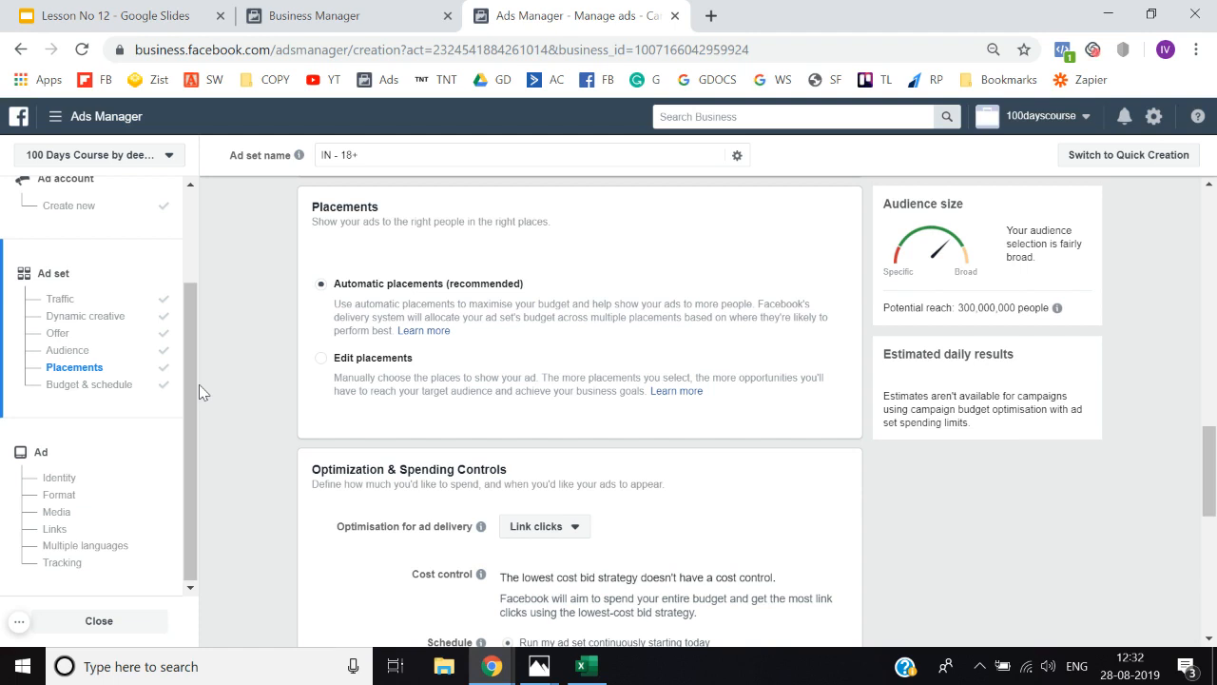
Switch the ad set to manually edited placements and look over the device and platform options
left_click(322, 358)
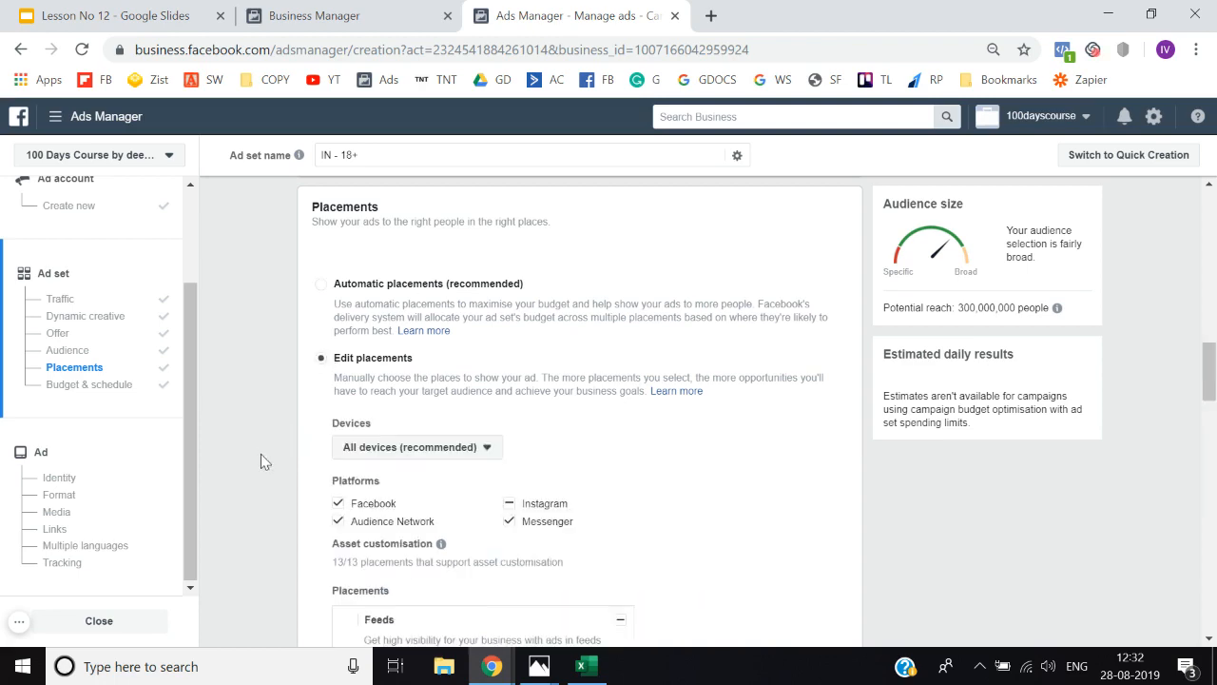
scroll(261, 453, "down", 1)
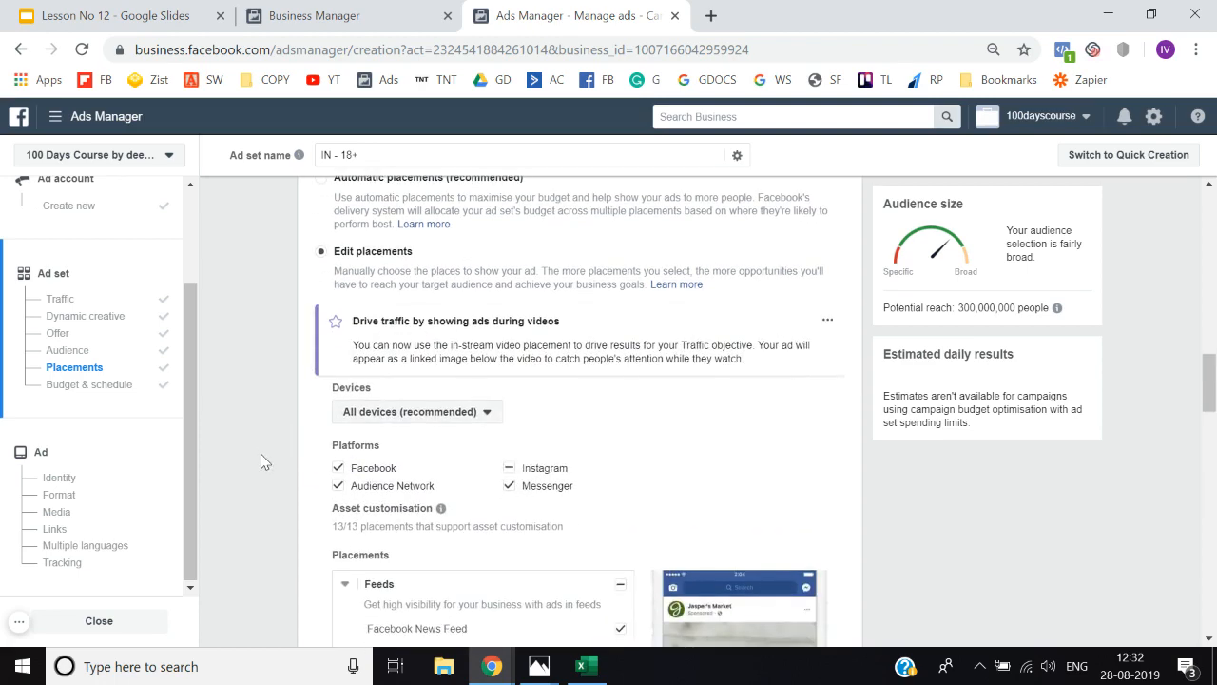
scroll(260, 454, "down", 1)
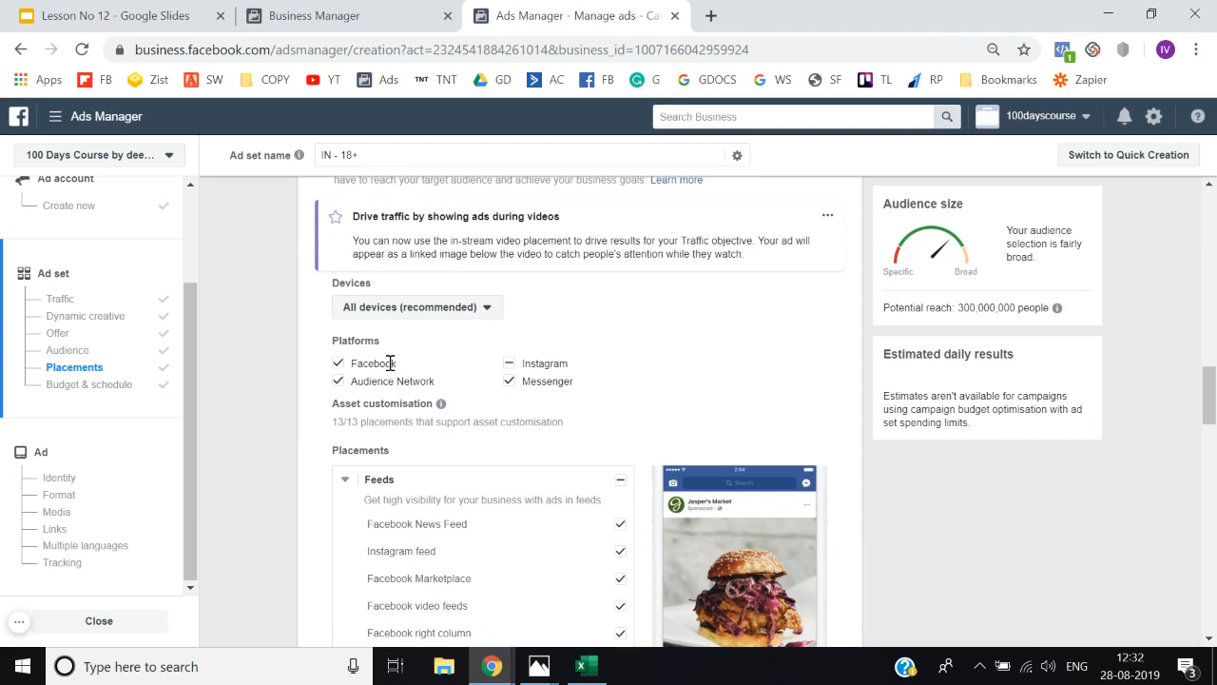
left_click(508, 379)
scroll(290, 518, "down", 1)
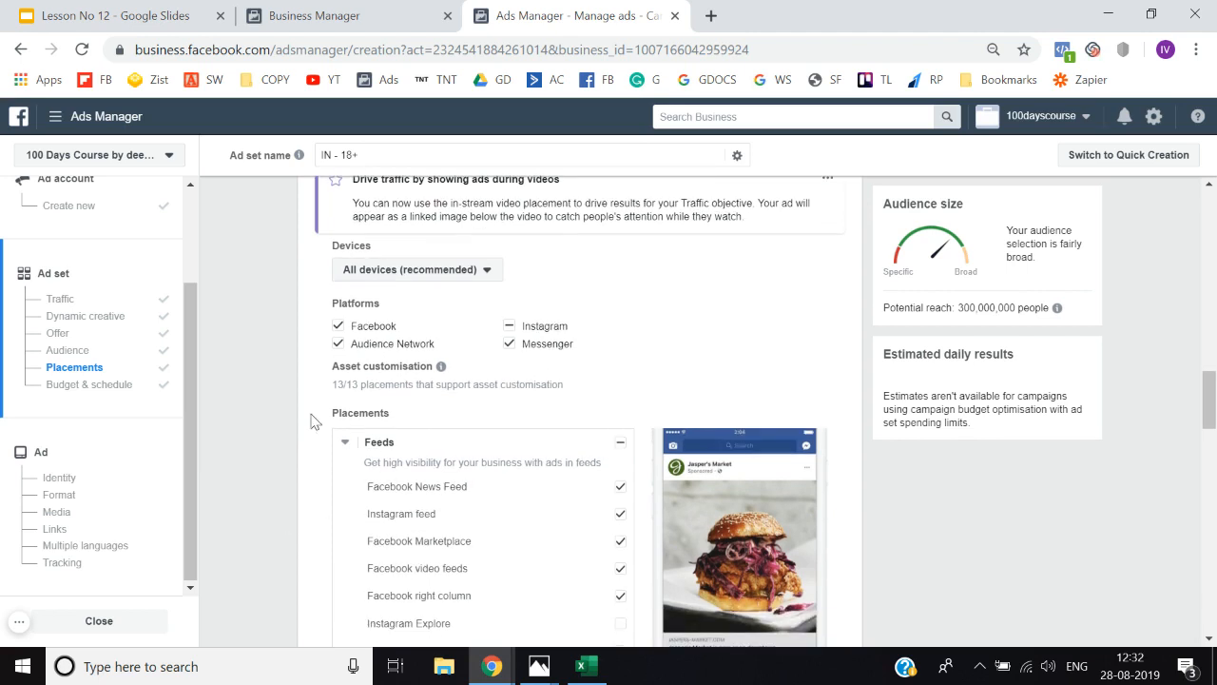
Review the individual placements from Feeds and Stories through In-stream, Messages and In-article to Apps and sites
scroll(281, 480, "down", 2)
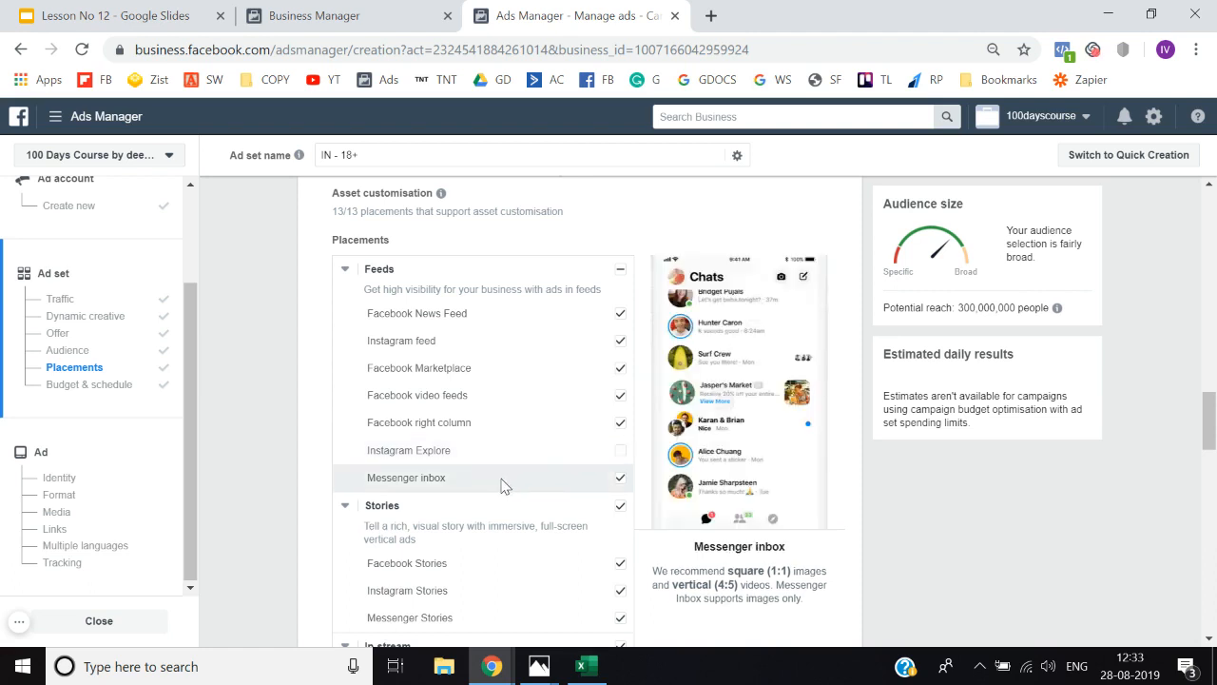
scroll(504, 485, "down", 2)
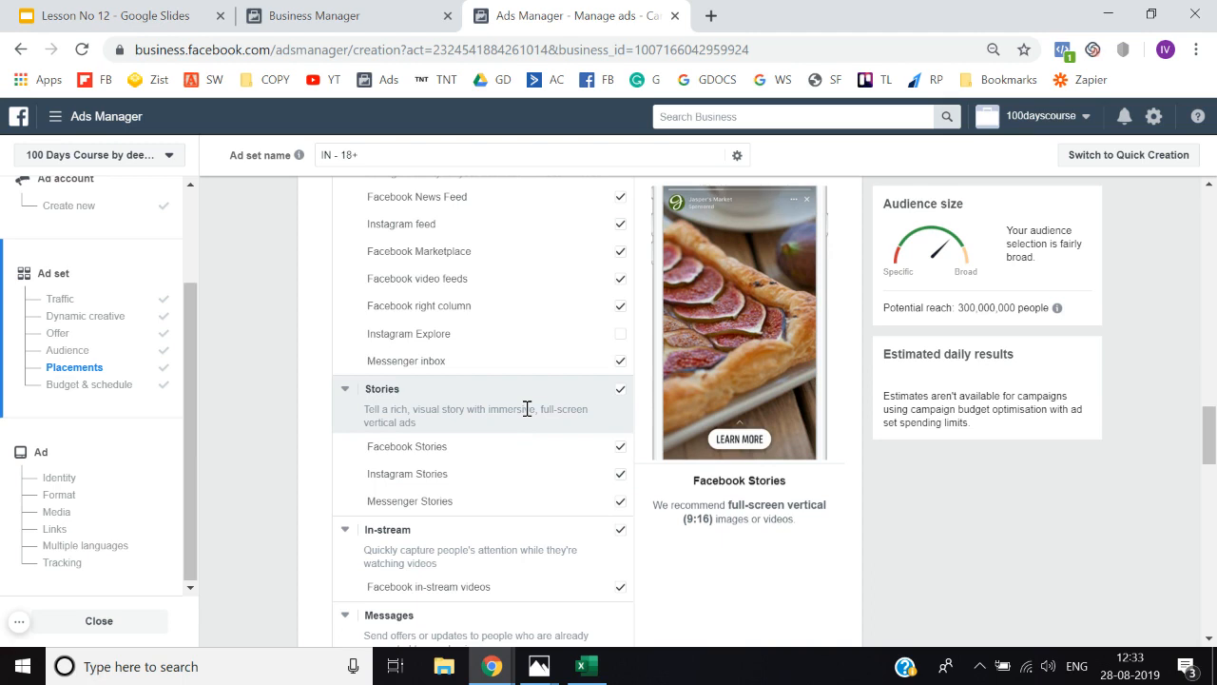
scroll(527, 409, "down", 1)
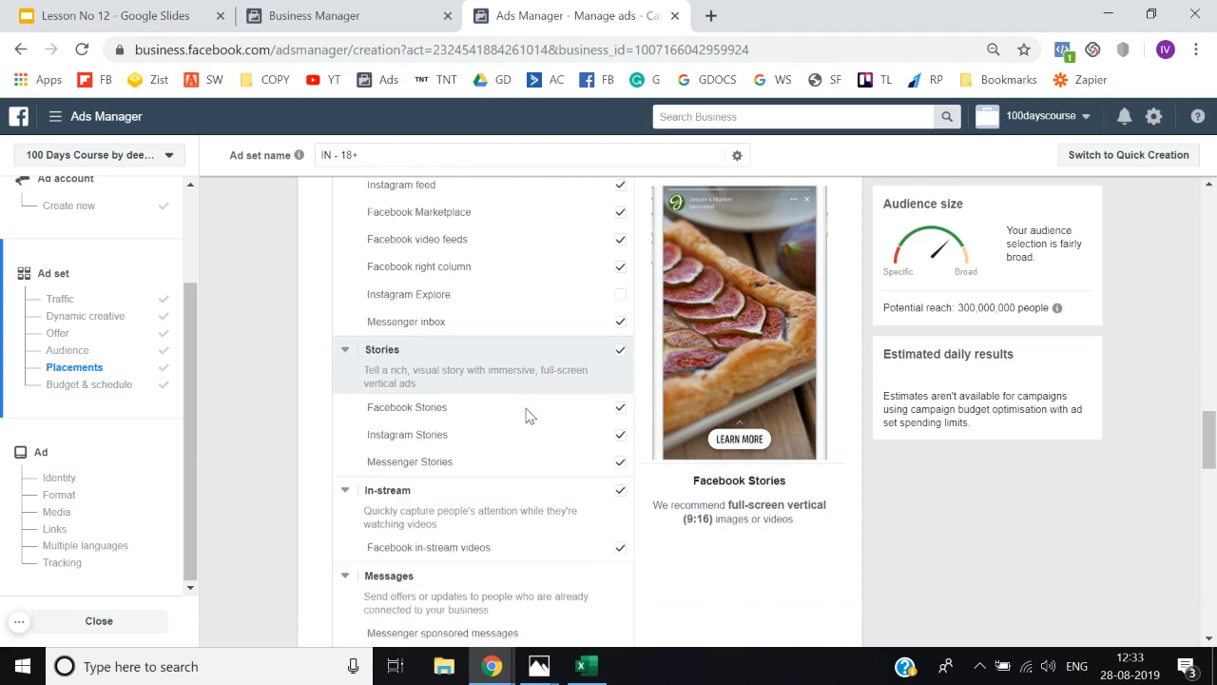
scroll(494, 474, "down", 1)
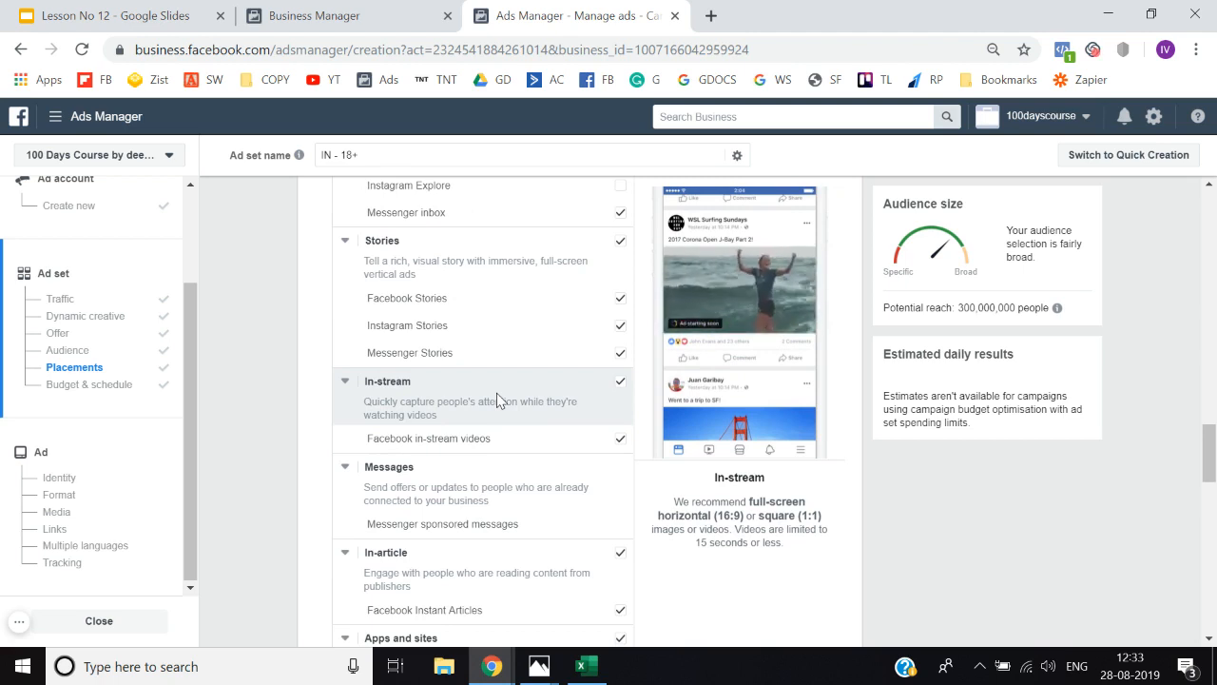
scroll(478, 483, "down", 1)
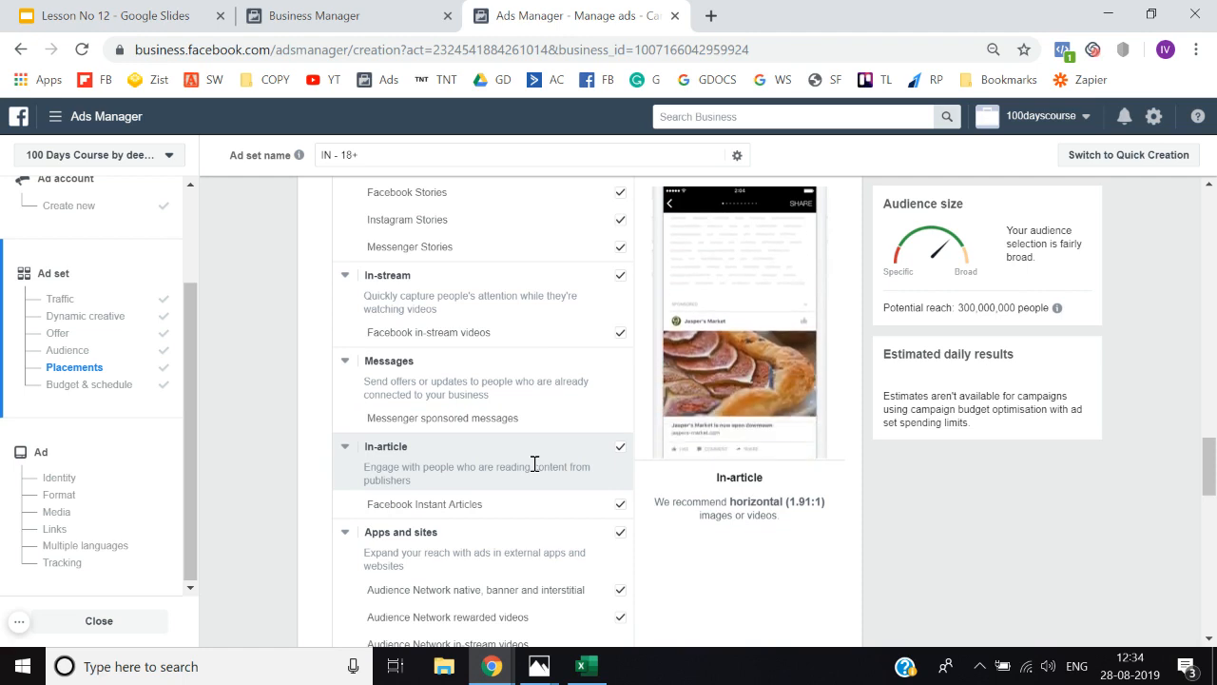
scroll(535, 467, "down", 2)
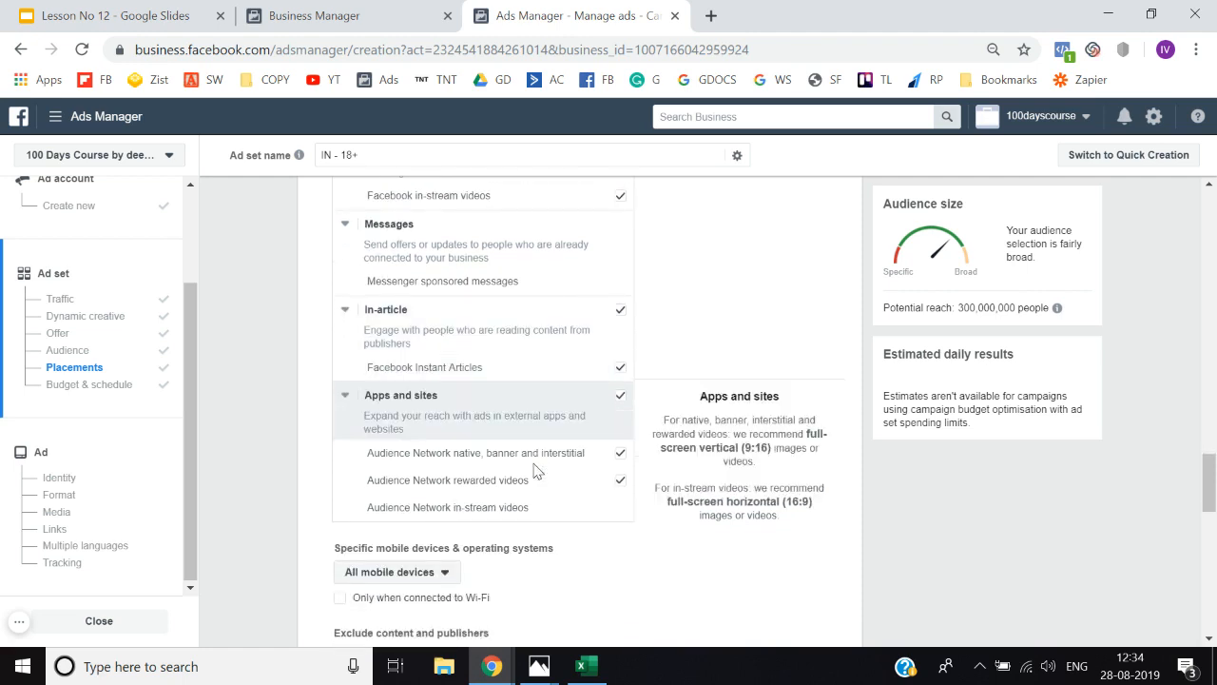
scroll(535, 468, "down", 1)
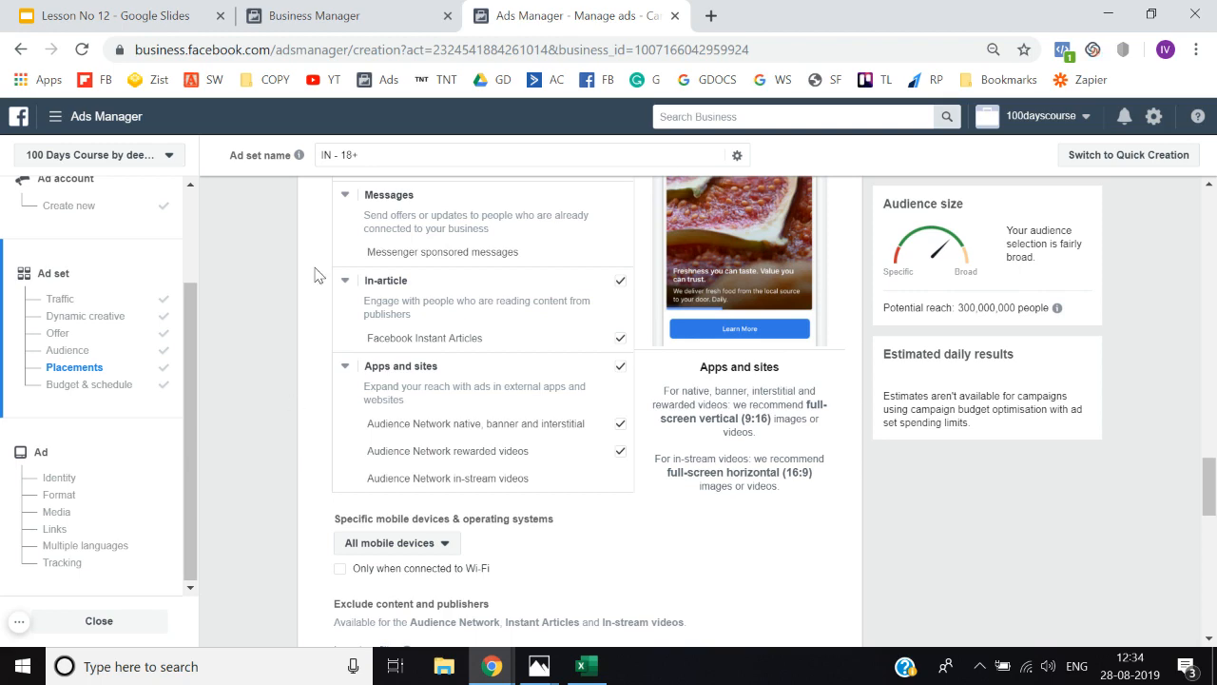
left_click(324, 15)
left_click(571, 9)
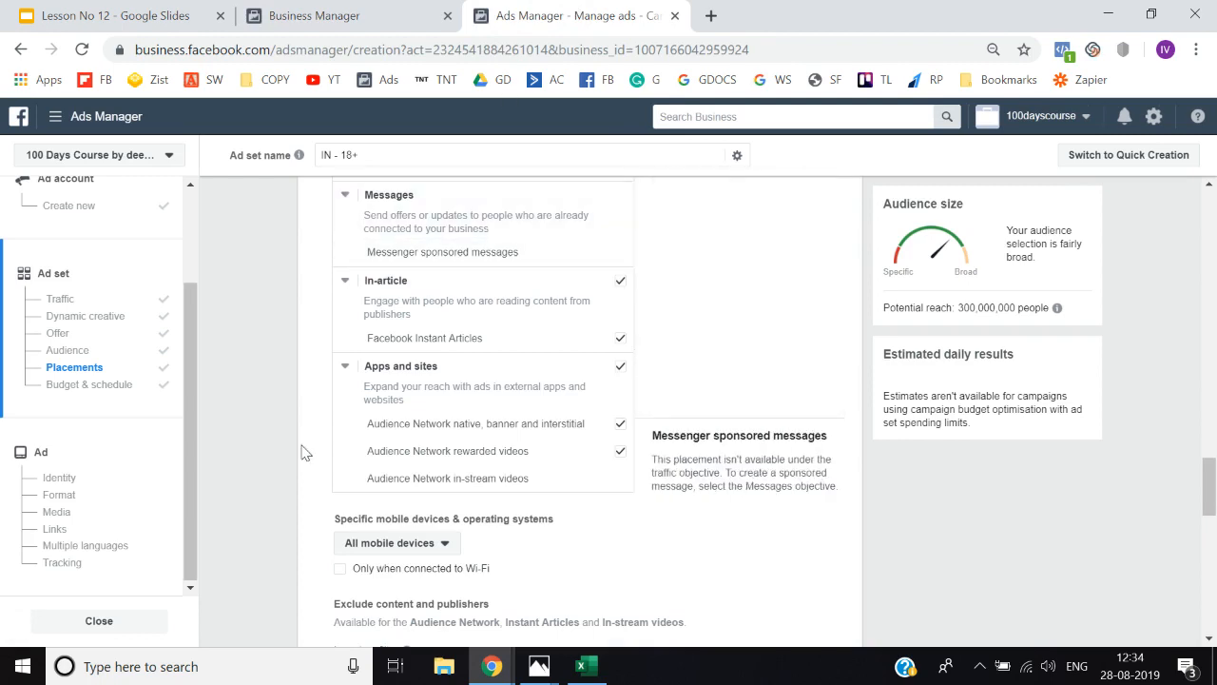
Go to the ad-level setup and enter "jhdhjsdh" as the ad's primary text
left_click(59, 479)
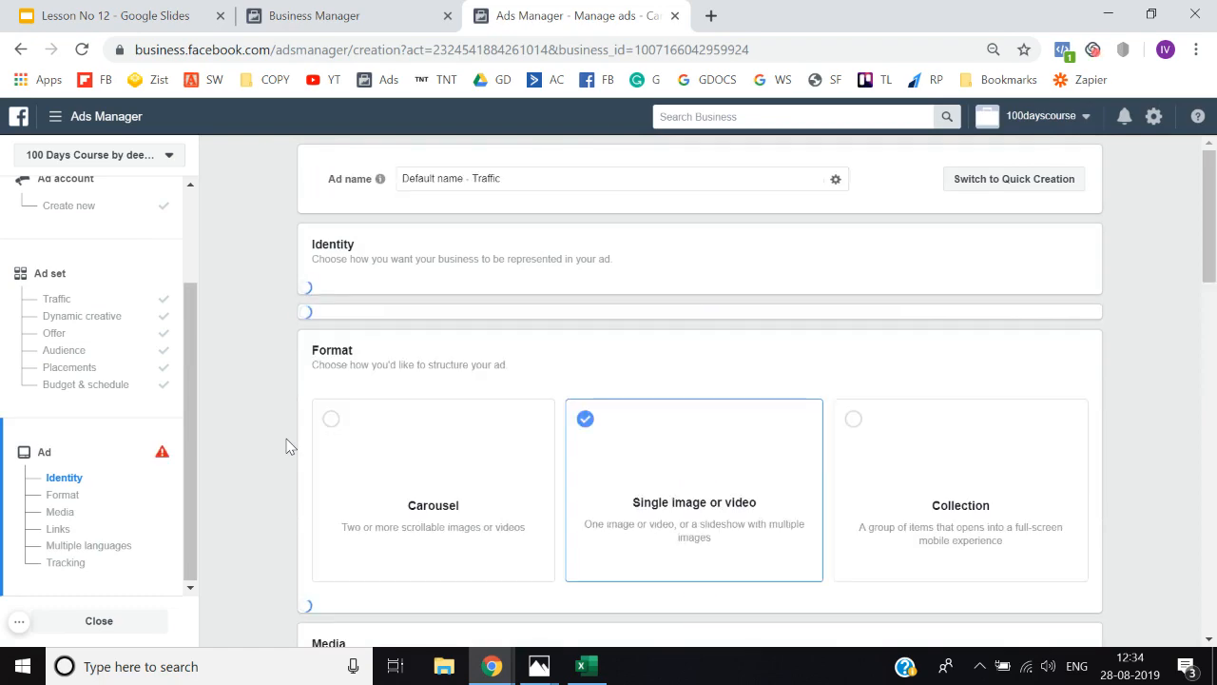
scroll(290, 447, "down", 1)
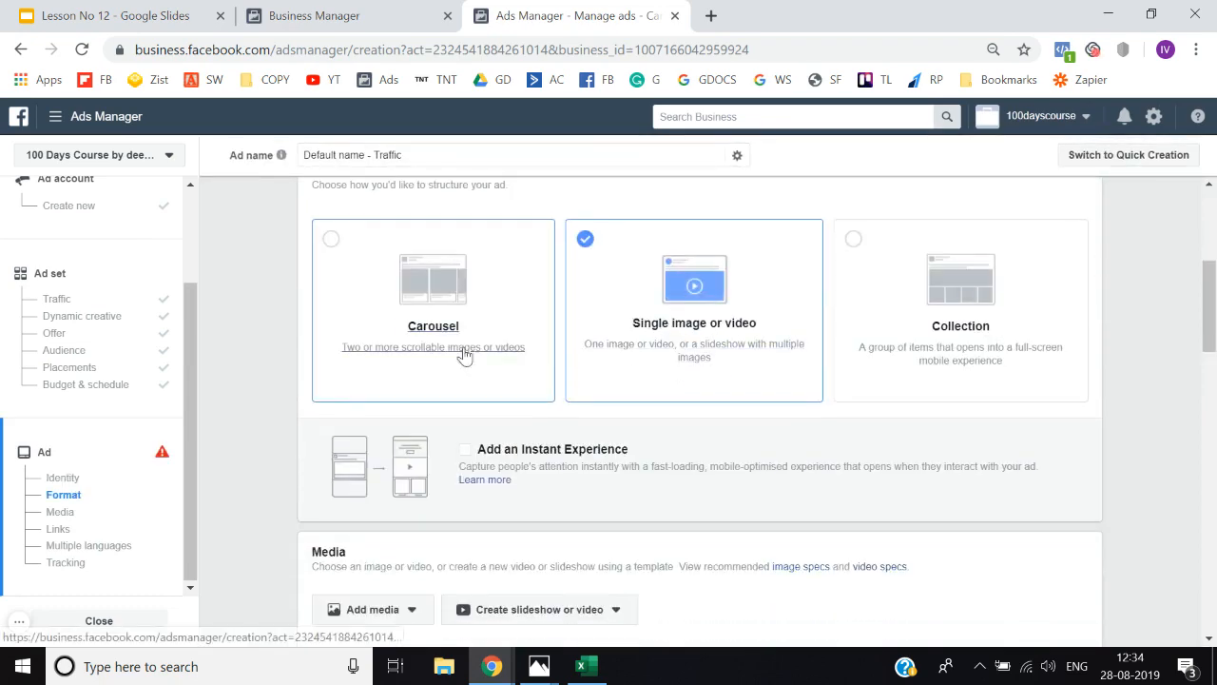
scroll(327, 413, "down", 4)
scroll(326, 413, "down", 3)
scroll(321, 410, "up", 2)
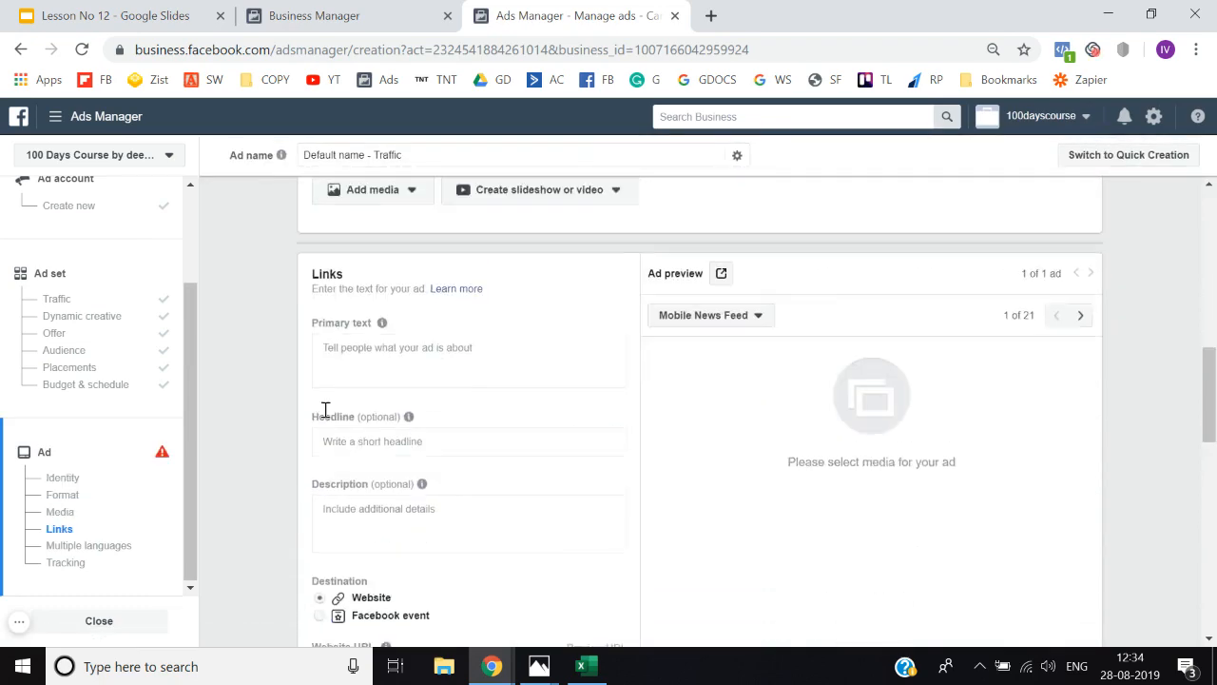
left_click(376, 357)
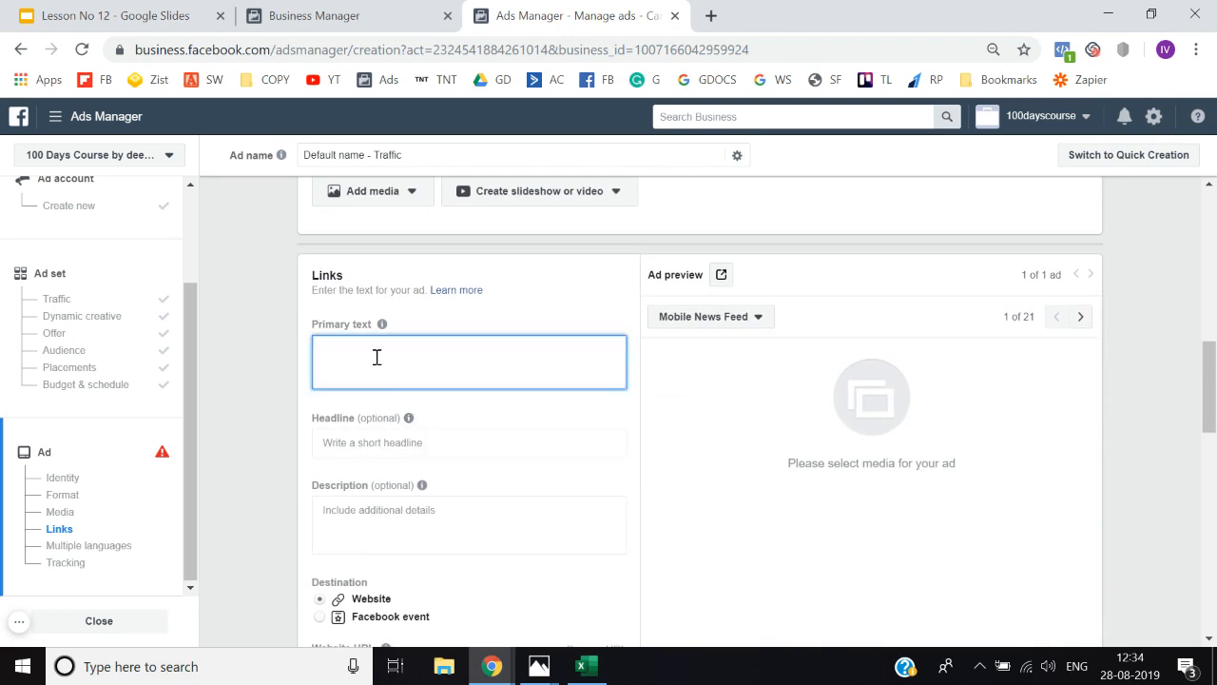
type("jhdhjsdfi")
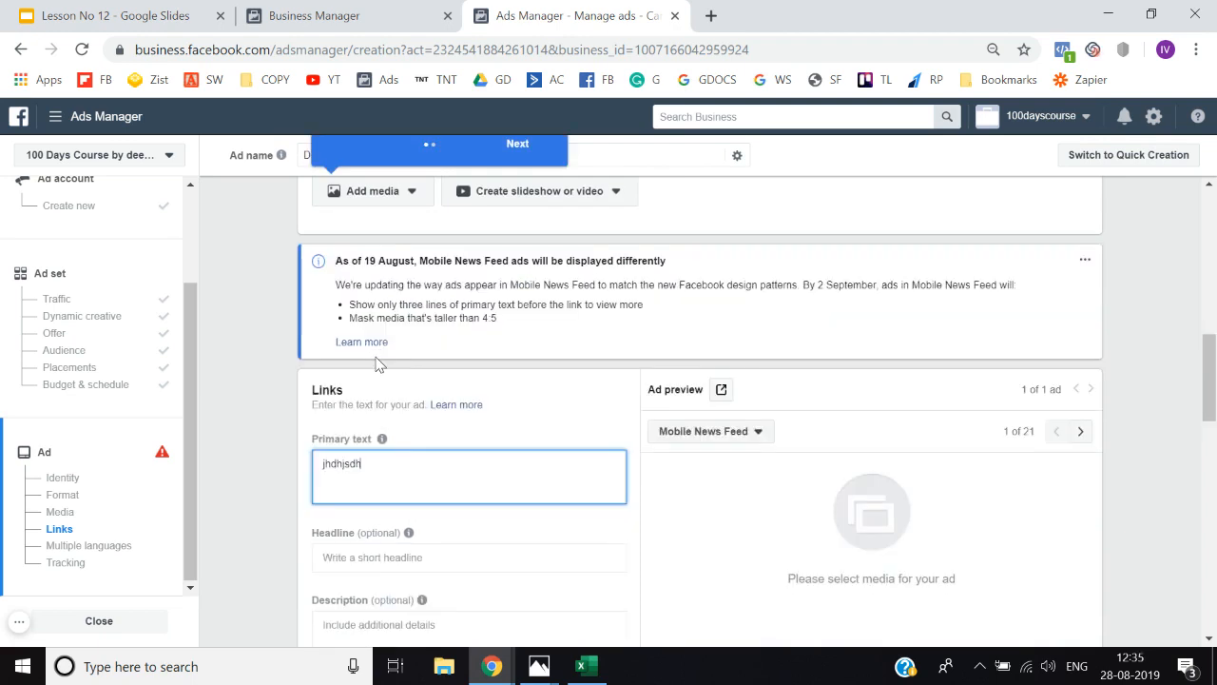
Enter the headline "dhjshdjs" and the description "djshdjs" for the ad
scroll(272, 451, "down", 1)
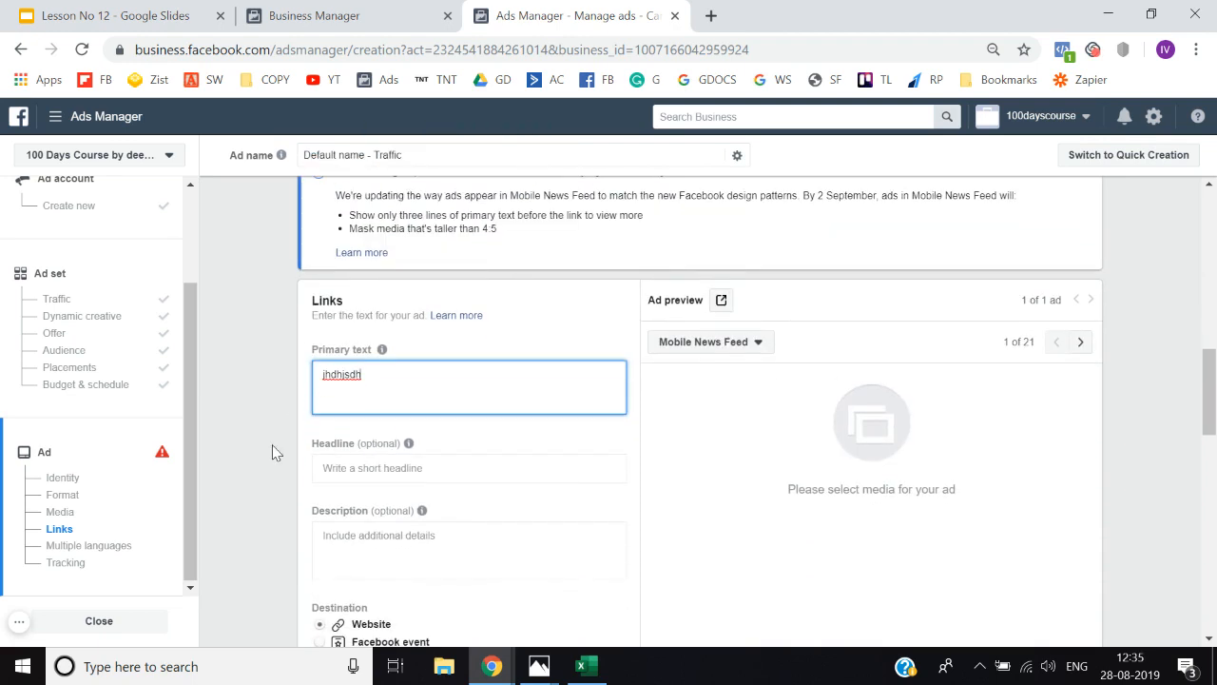
left_click(408, 469)
type("dhjshdjs")
scroll(408, 468, "down", 1)
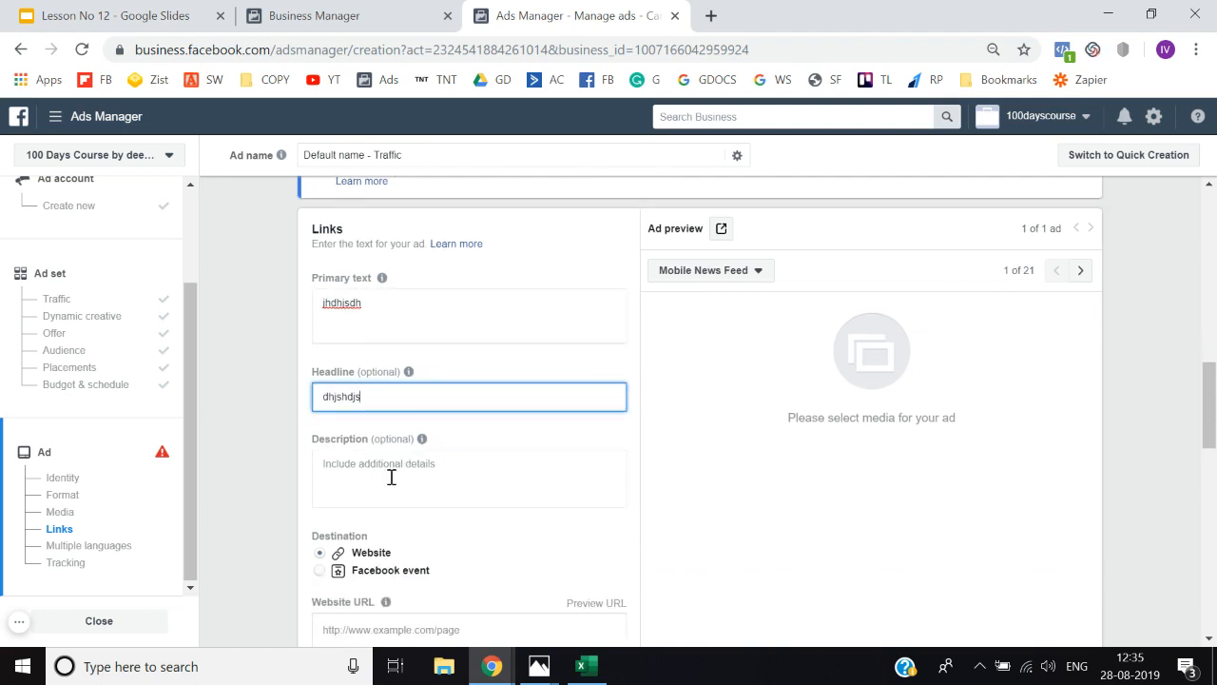
left_click(391, 476)
type("djshdjs")
left_click(270, 510)
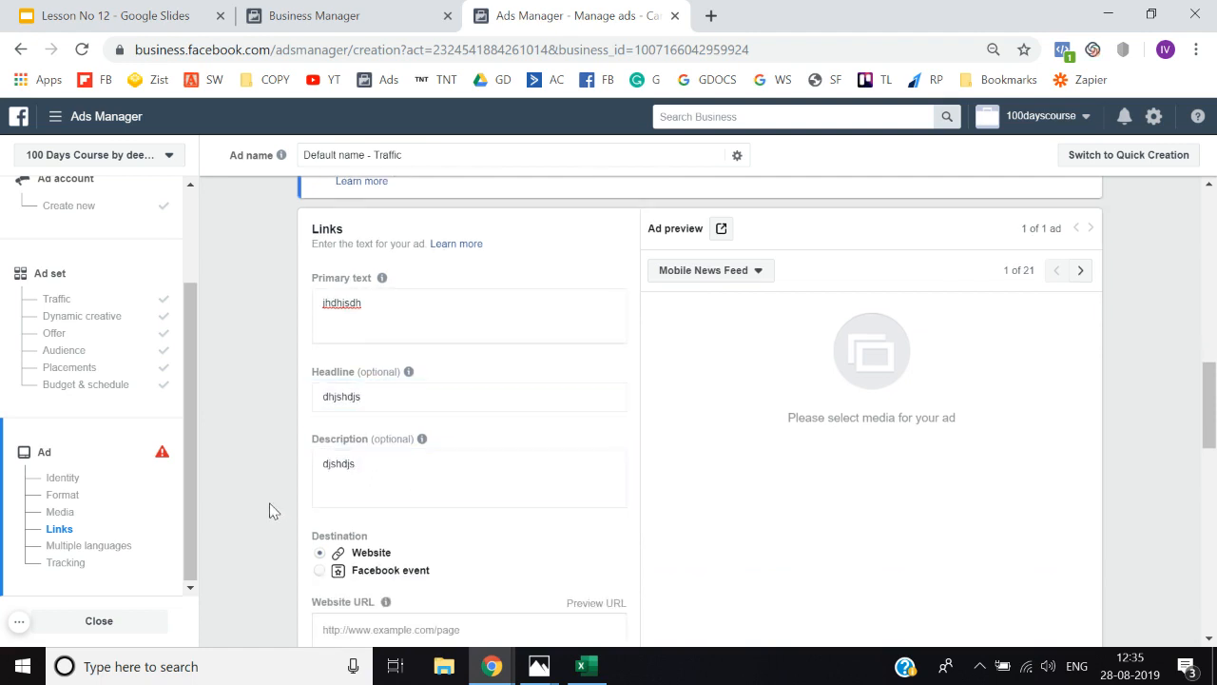
Dismiss the tip in the Media section and start adding an image to the ad
scroll(270, 510, "up", 4)
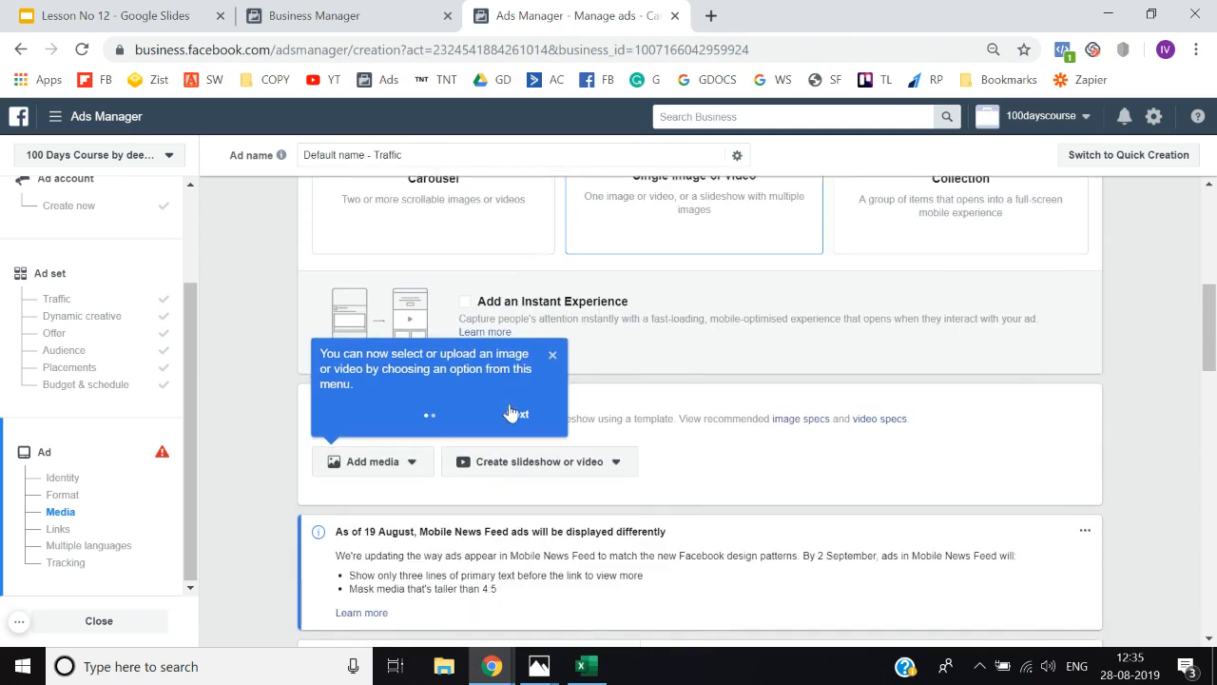
left_click(553, 356)
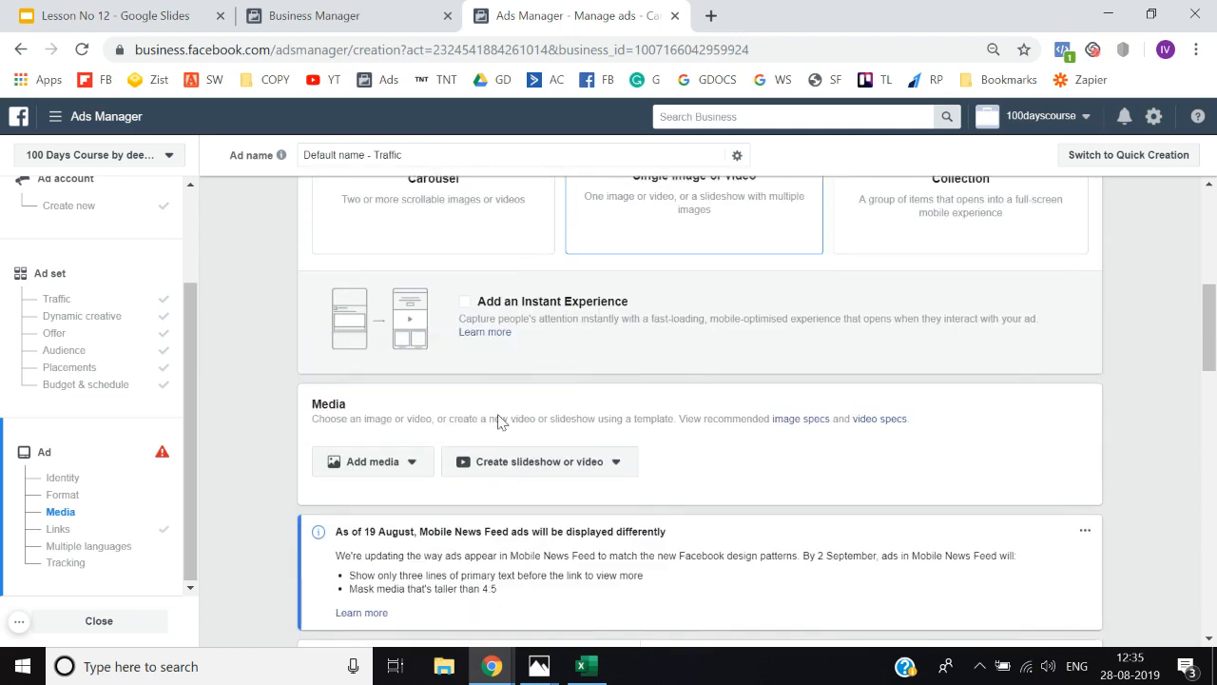
left_click(368, 472)
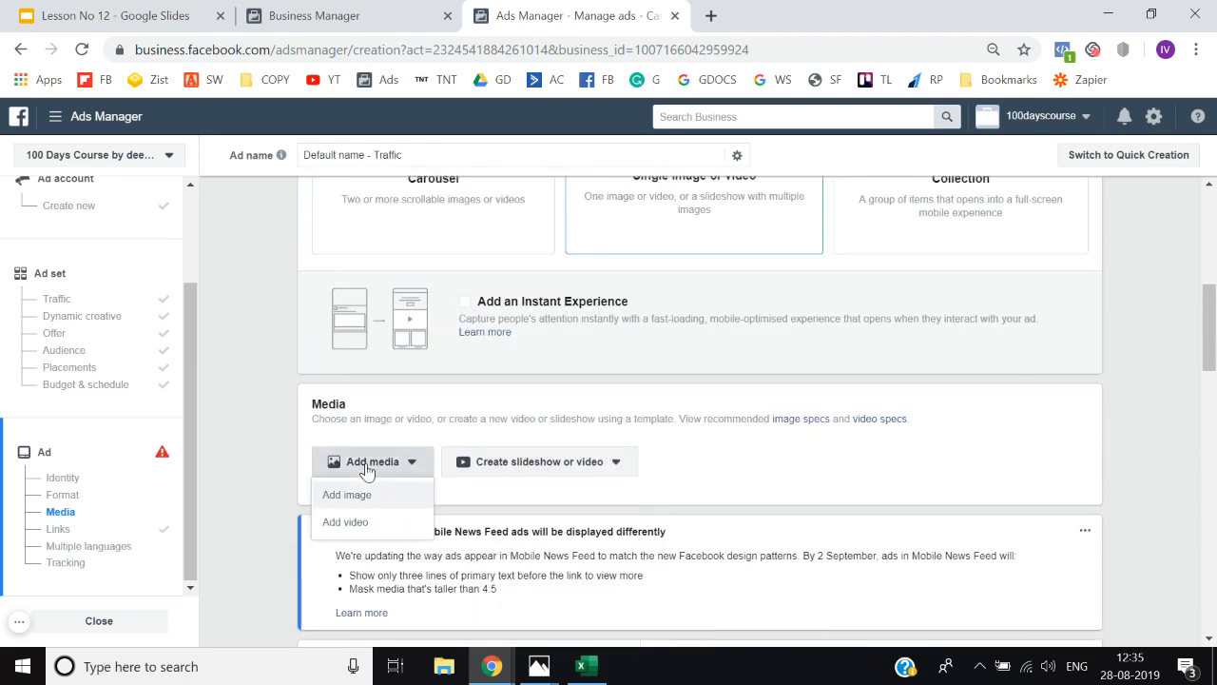
scroll(644, 361, "up", 1)
scroll(644, 361, "down", 1)
scroll(645, 362, "down", 1)
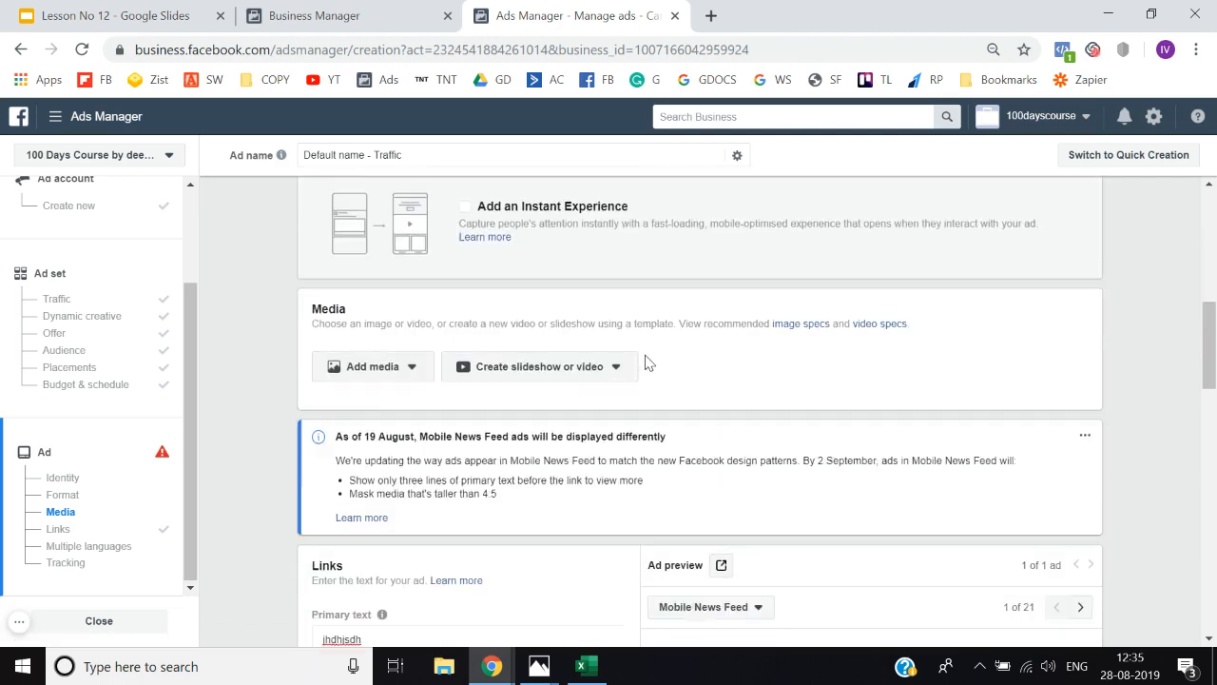
left_click(412, 360)
left_click(391, 393)
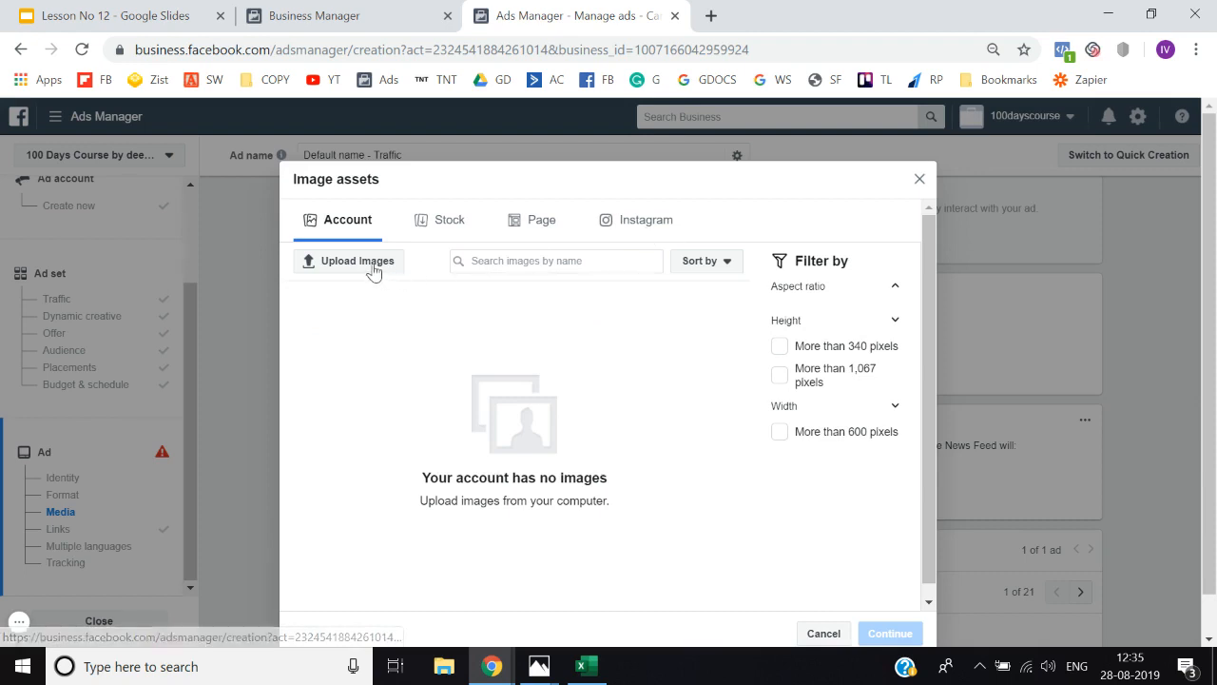
Search the free stock images for "digital marketying"
left_click(433, 226)
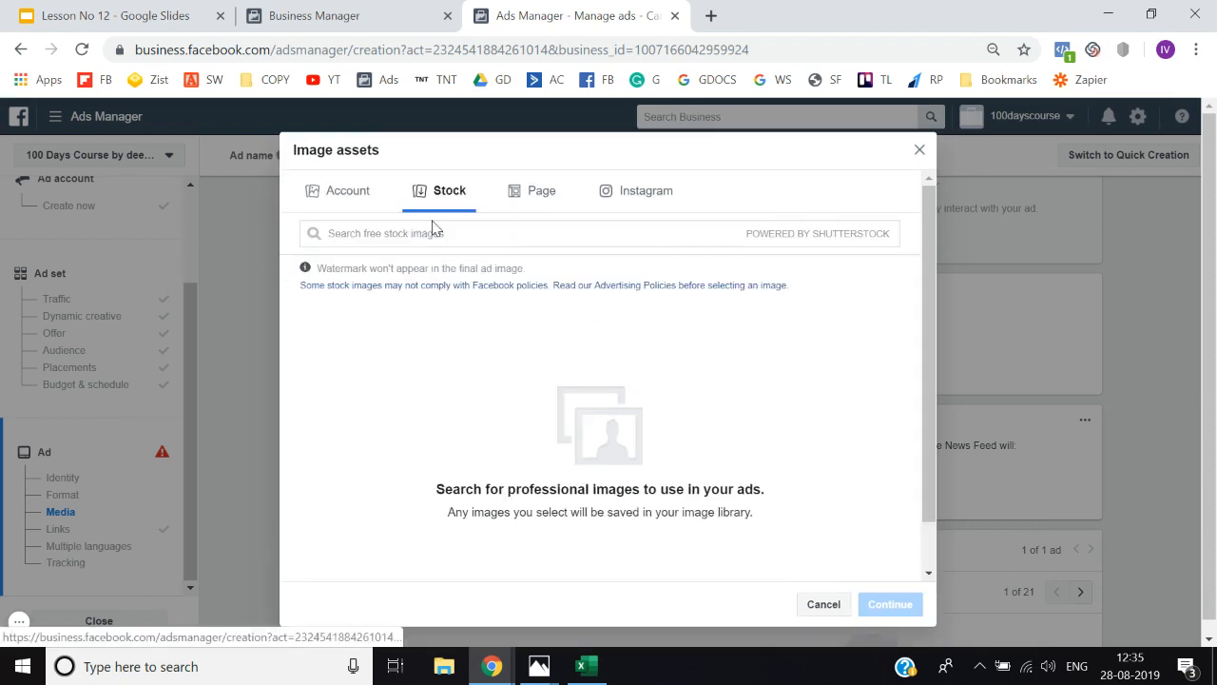
left_click(454, 237)
type("digital")
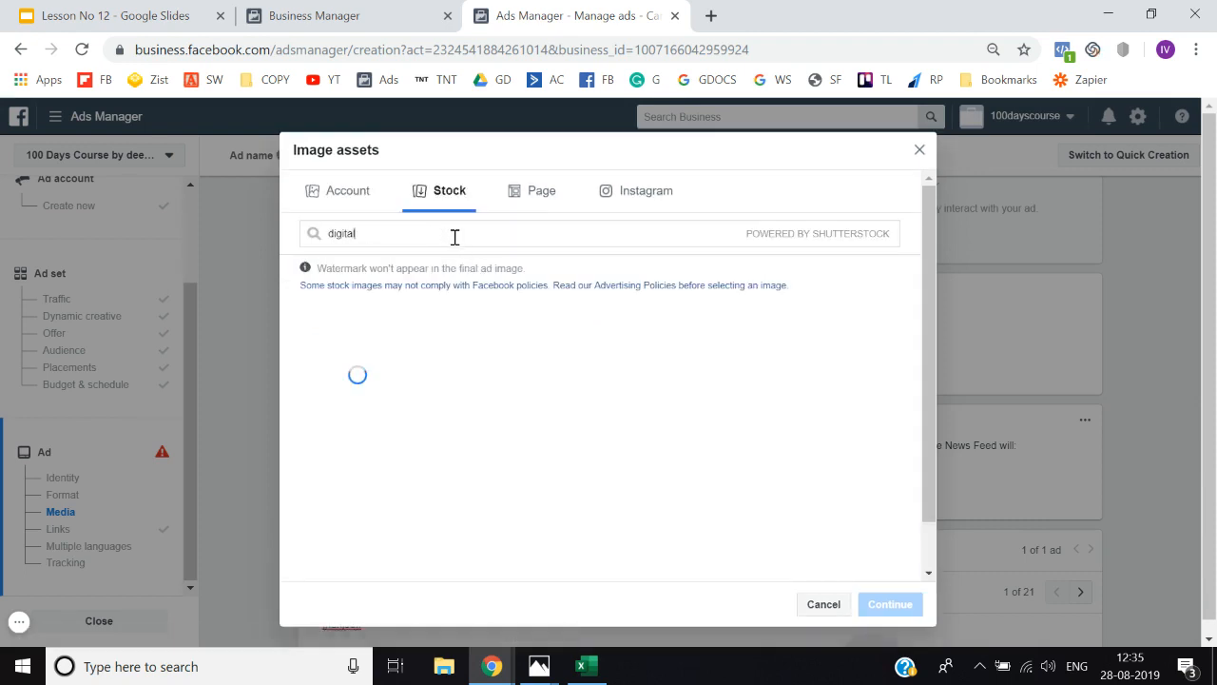
type(" marketying")
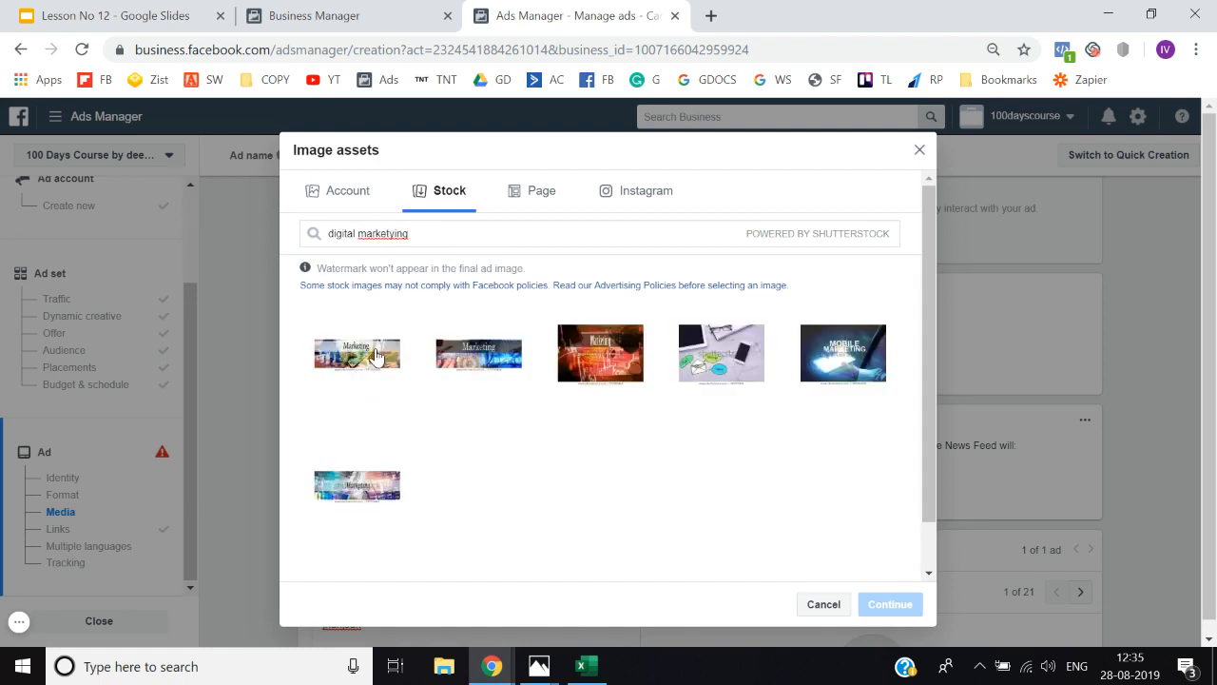
Choose the 1000 × 667 "Mobile Marketing" stock image and use it as the ad's media
left_click(378, 356)
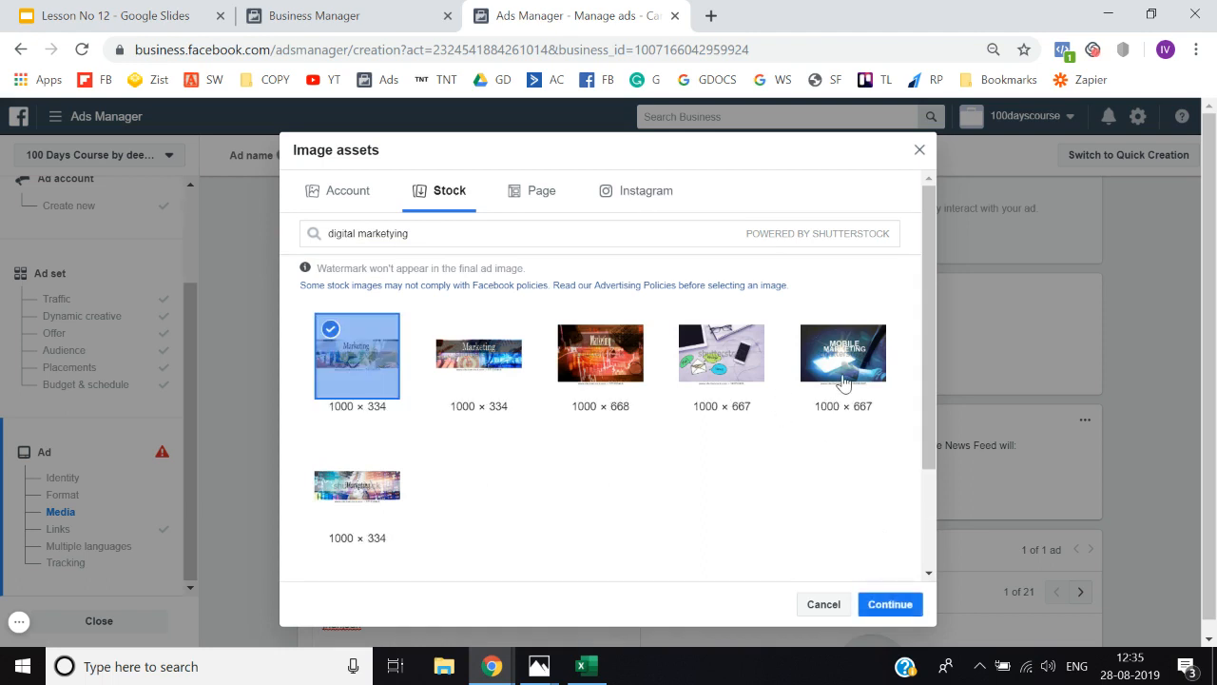
left_click(844, 381)
left_click(375, 401)
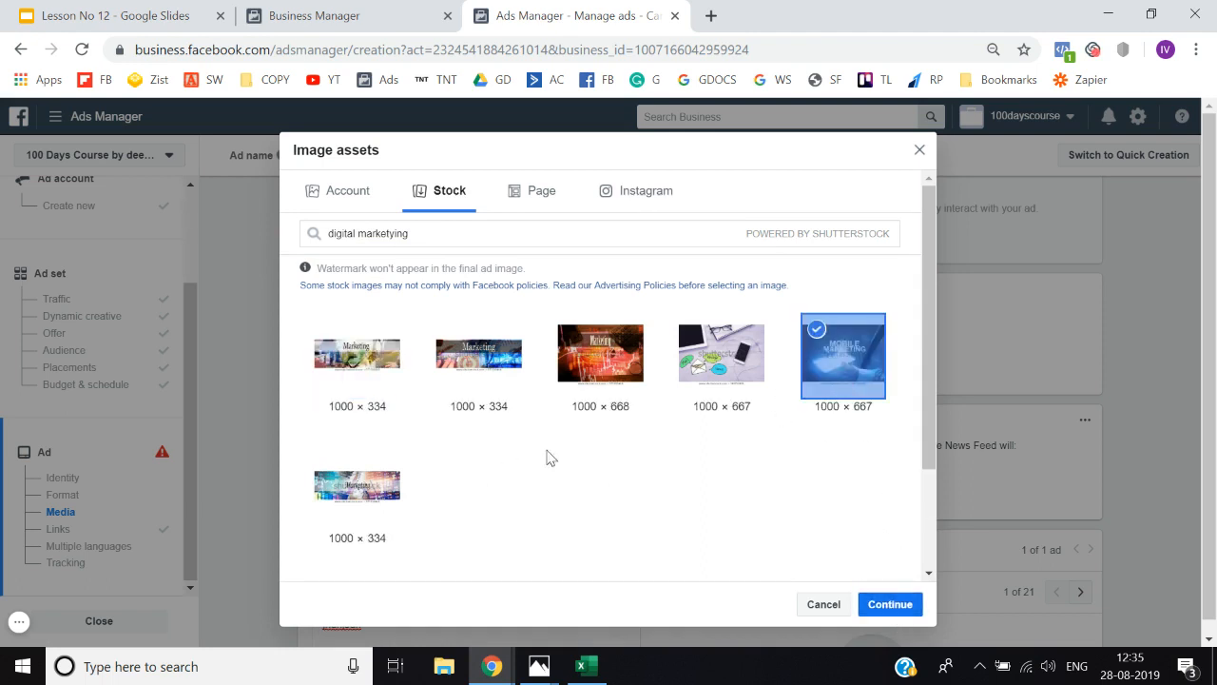
left_click(900, 609)
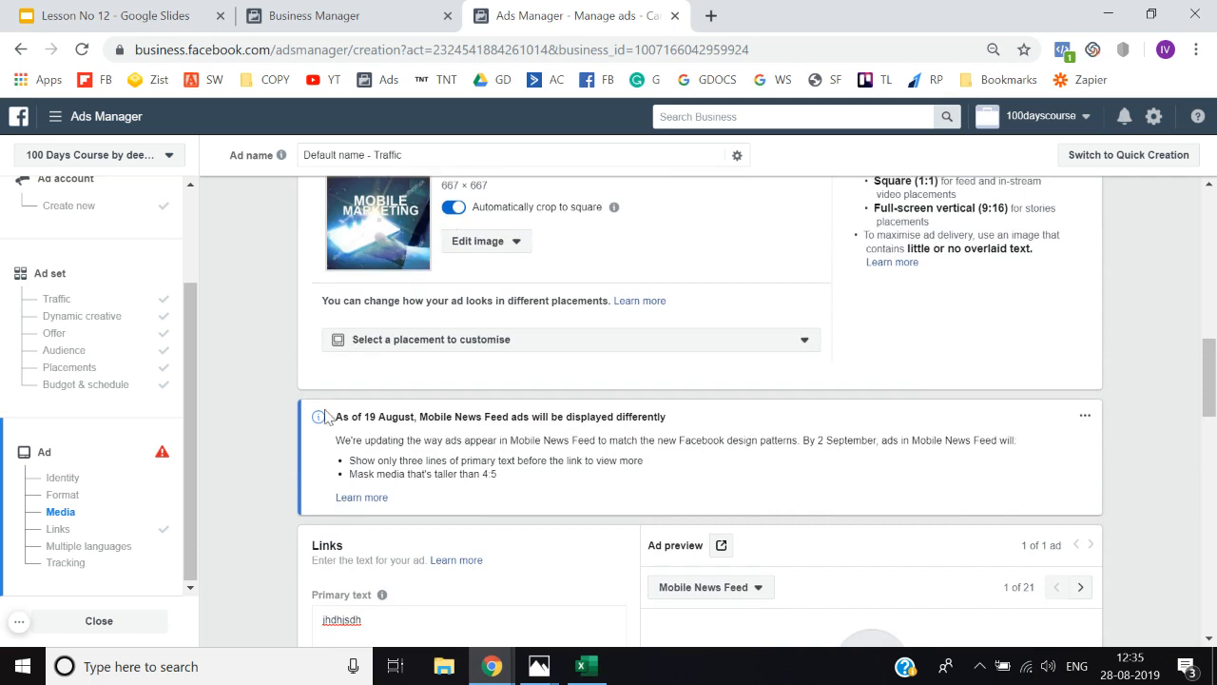
Toggle the image's automatic crop to square and look back over the ad from the Links section to Identity
left_click(450, 211)
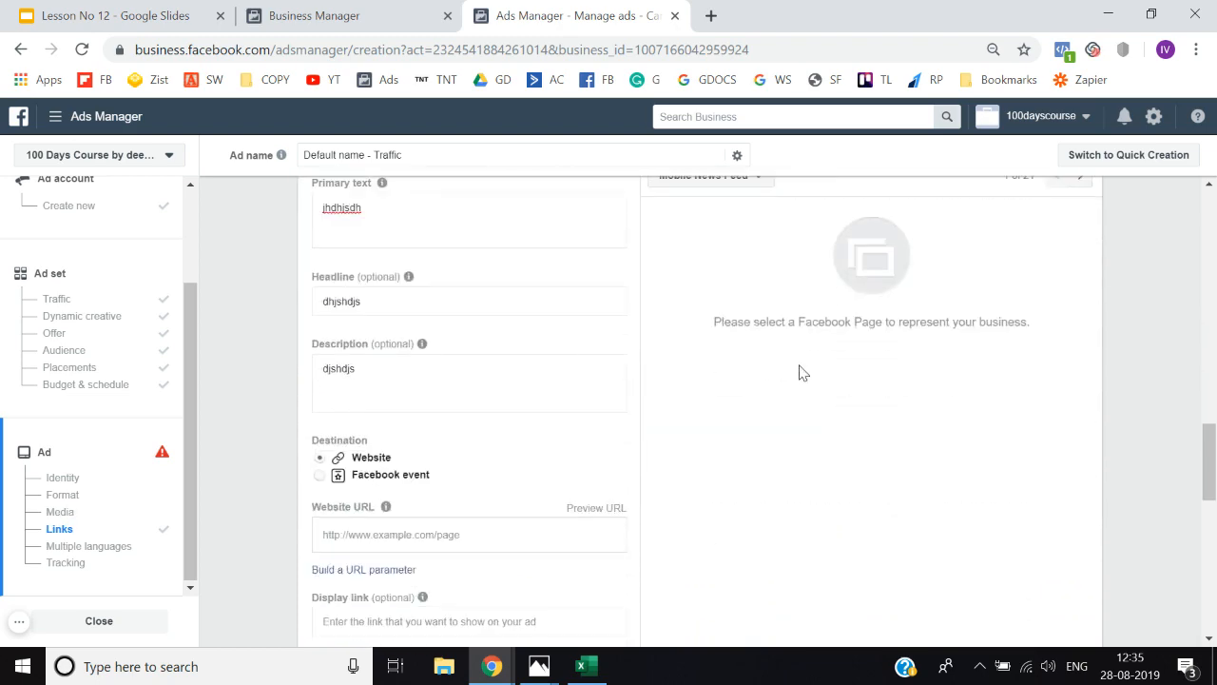
scroll(298, 371, "up", 5)
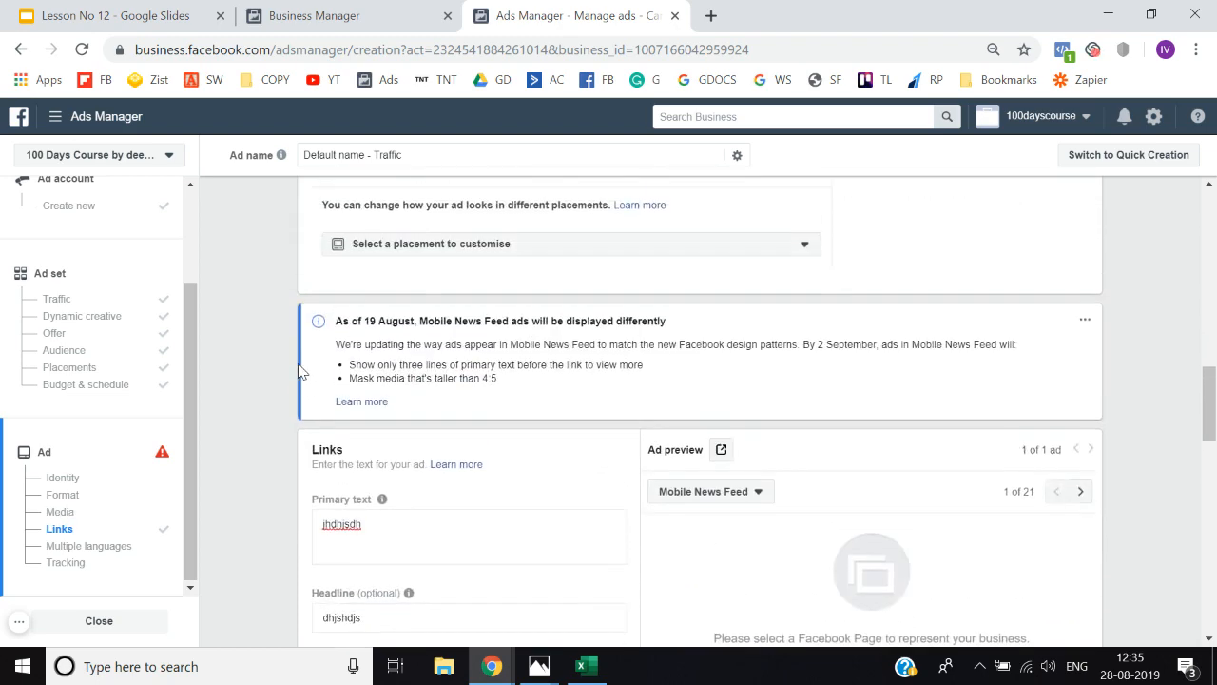
scroll(289, 460, "down", 5)
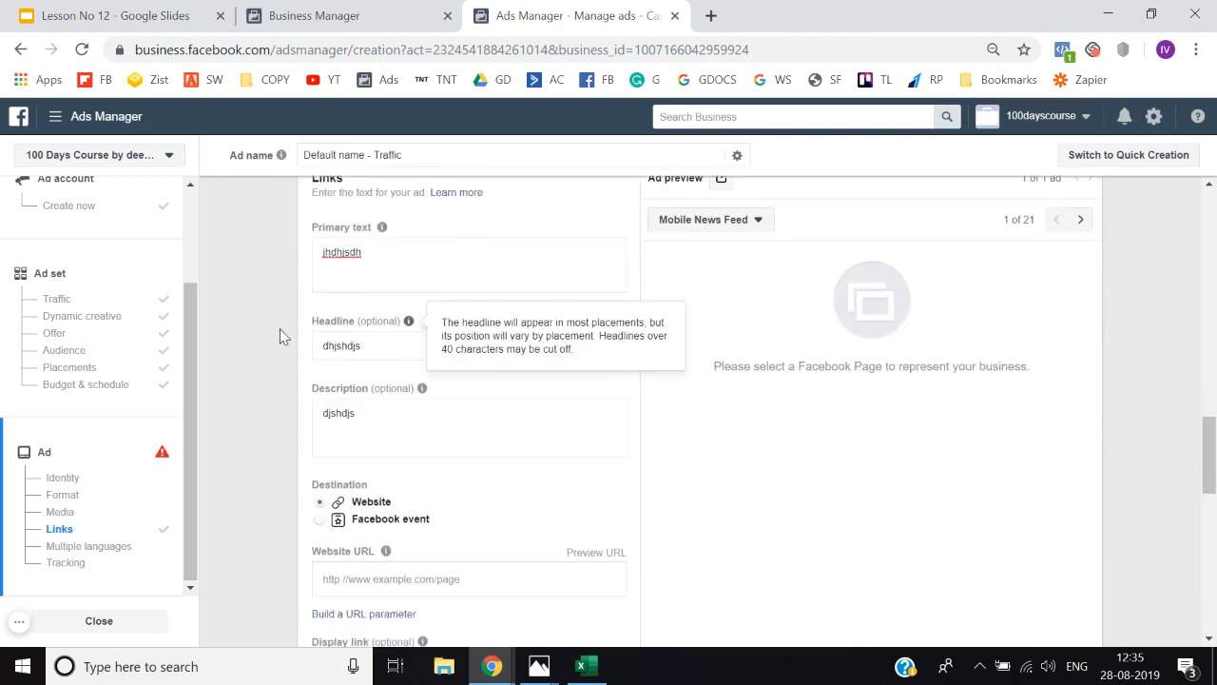
scroll(279, 334, "up", 10)
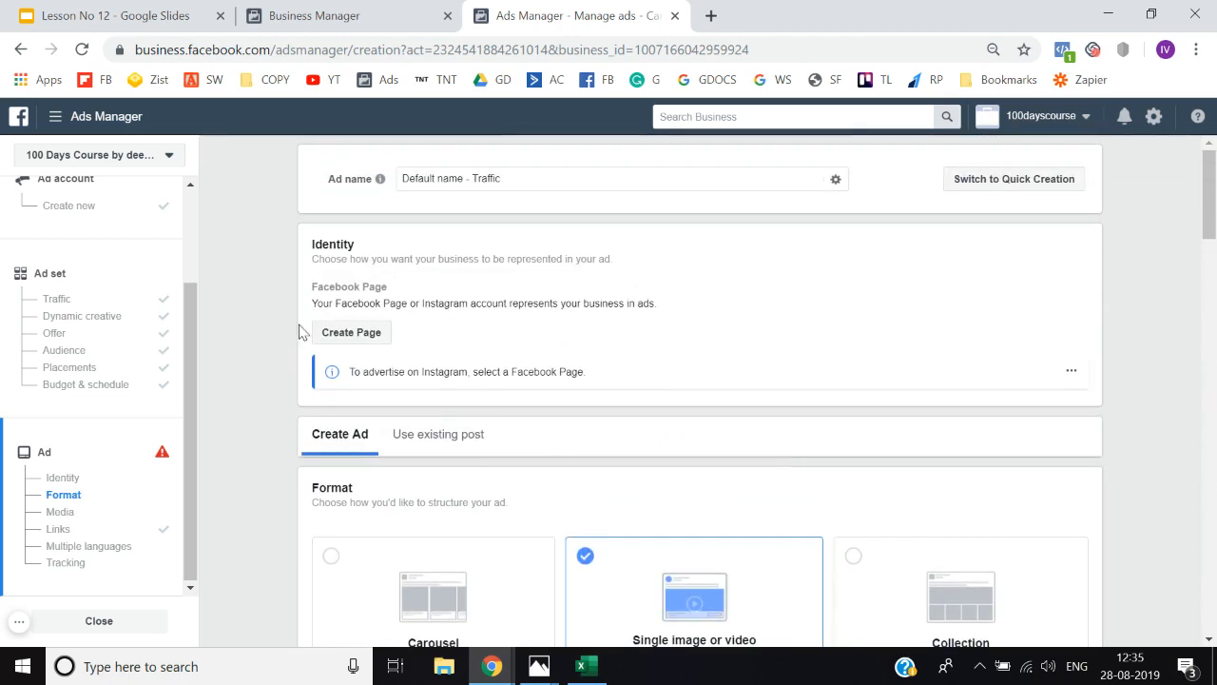
Begin creating a Local Business or Place Page named "Dummy Page" in the Advertising/marketing category
left_click(344, 337)
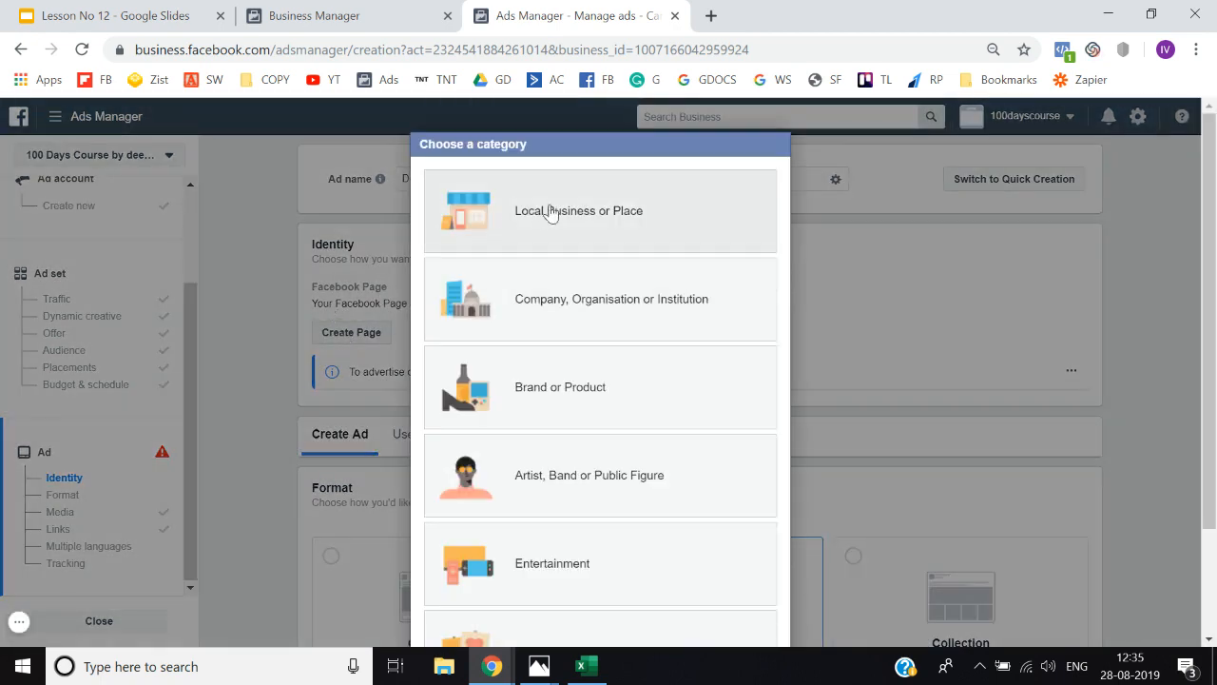
scroll(565, 427, "down", 2)
scroll(590, 333, "up", 2)
left_click(619, 231)
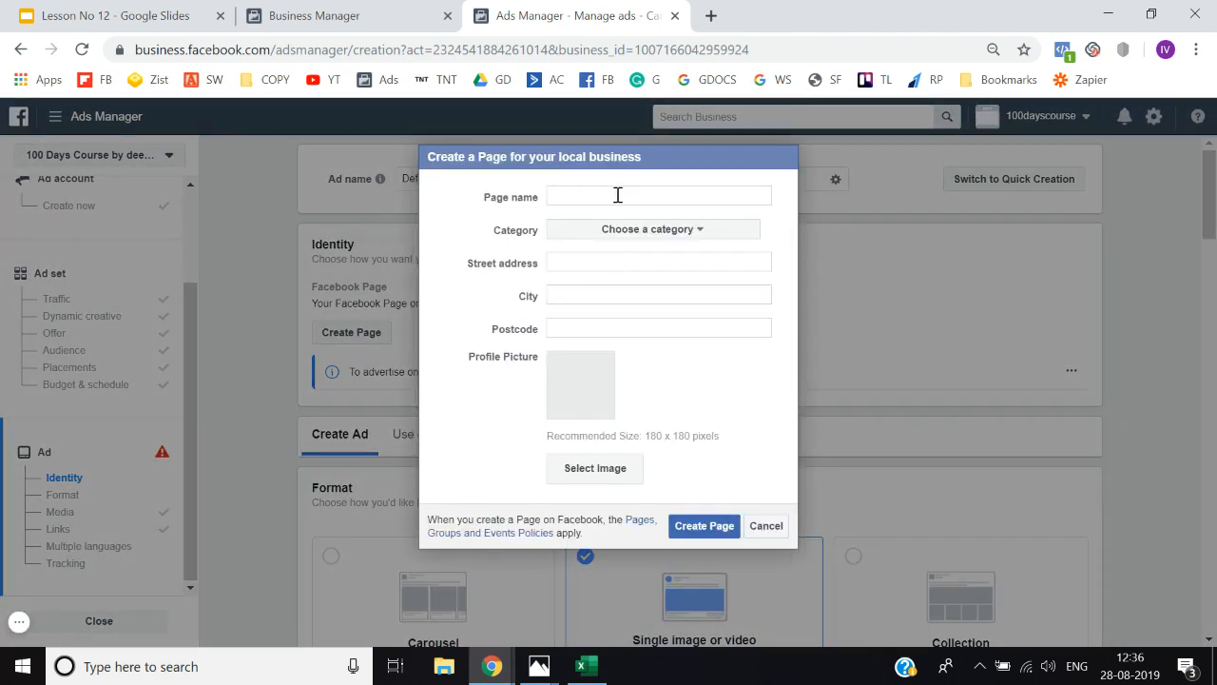
type("Dummy Page")
left_click(647, 233)
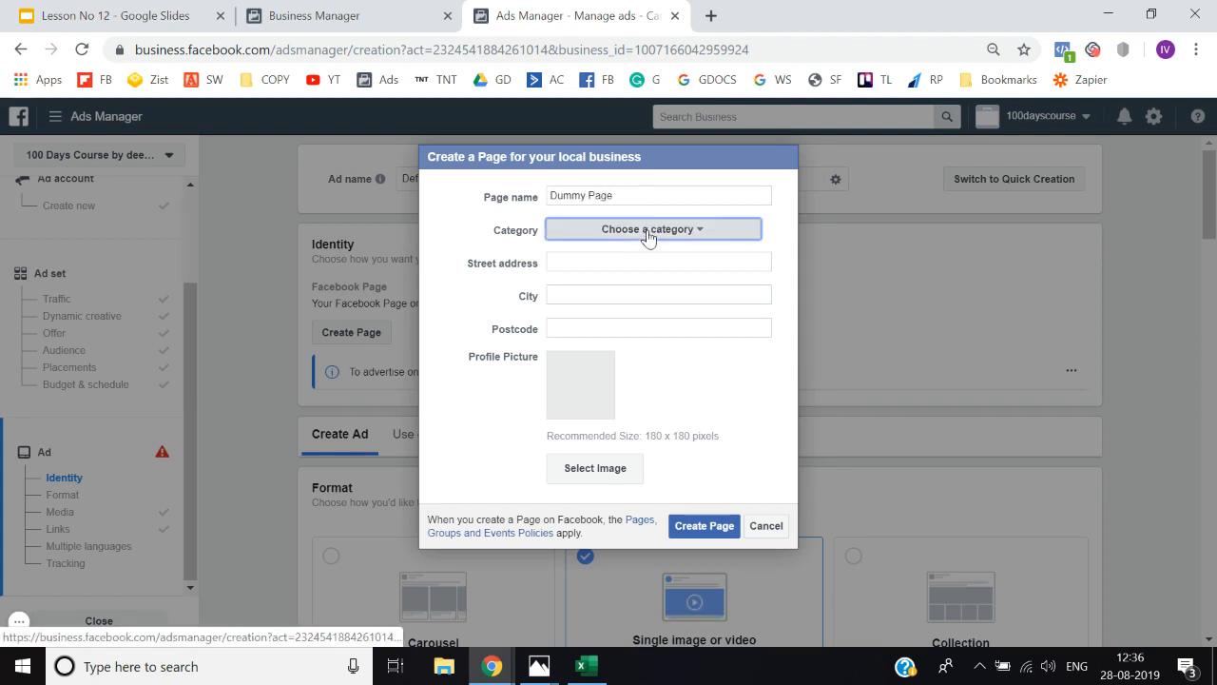
left_click(641, 275)
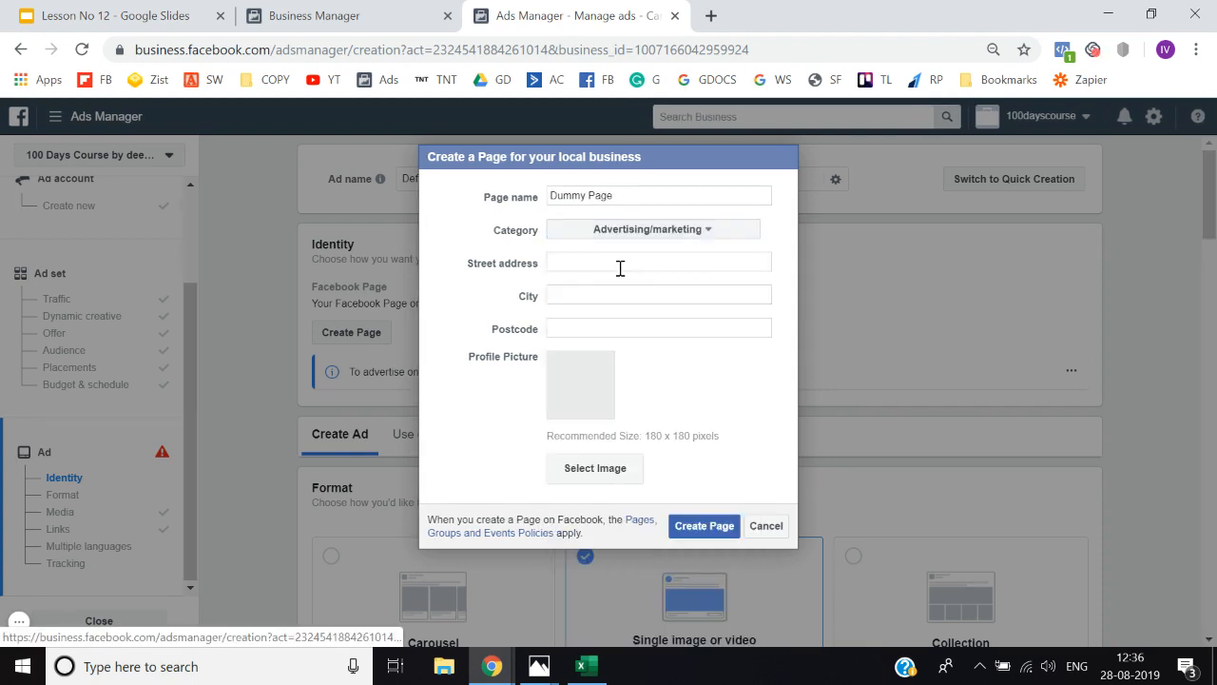
Set the Page's city to Delhi, India, attempt to create the Page, and open the image selection for its profile picture
left_click(621, 269)
left_click(713, 532)
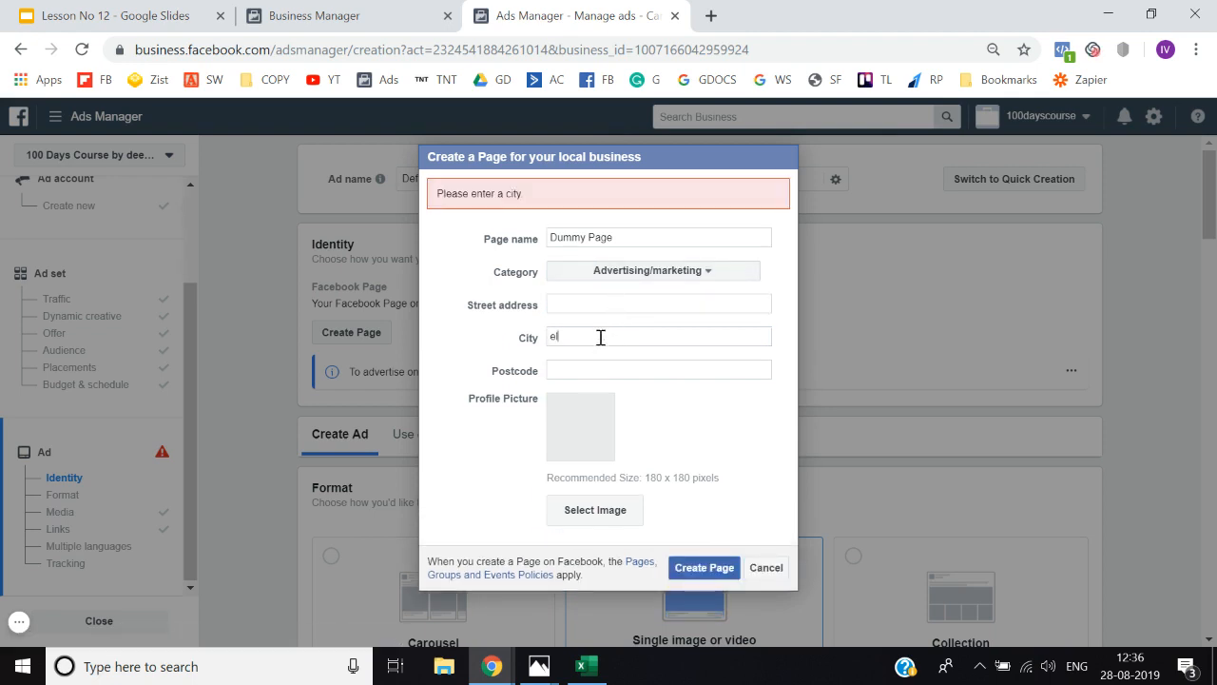
left_click(601, 336)
type("Delhi")
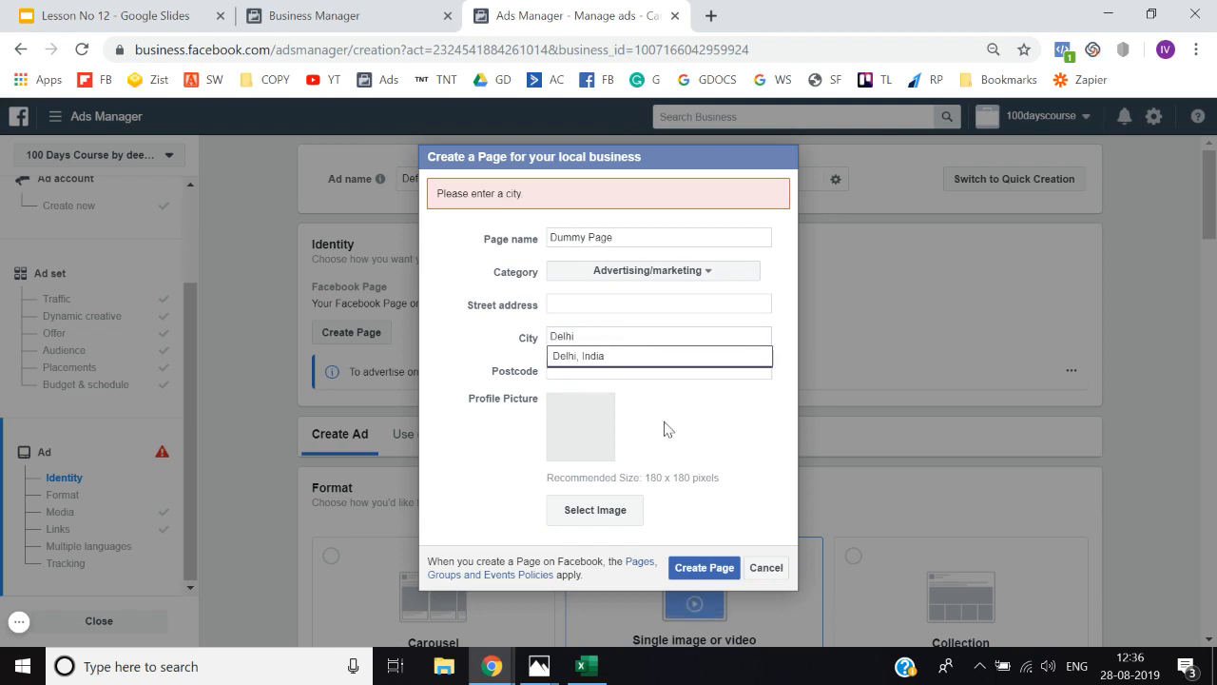
left_click(606, 356)
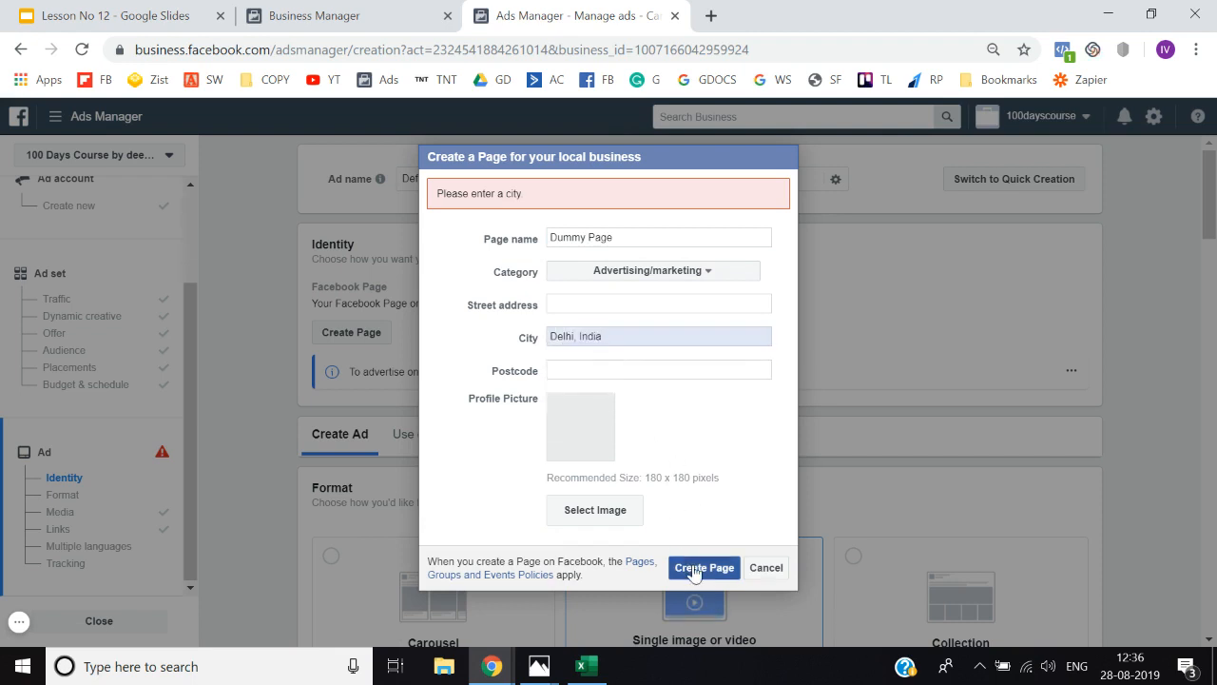
left_click(694, 570)
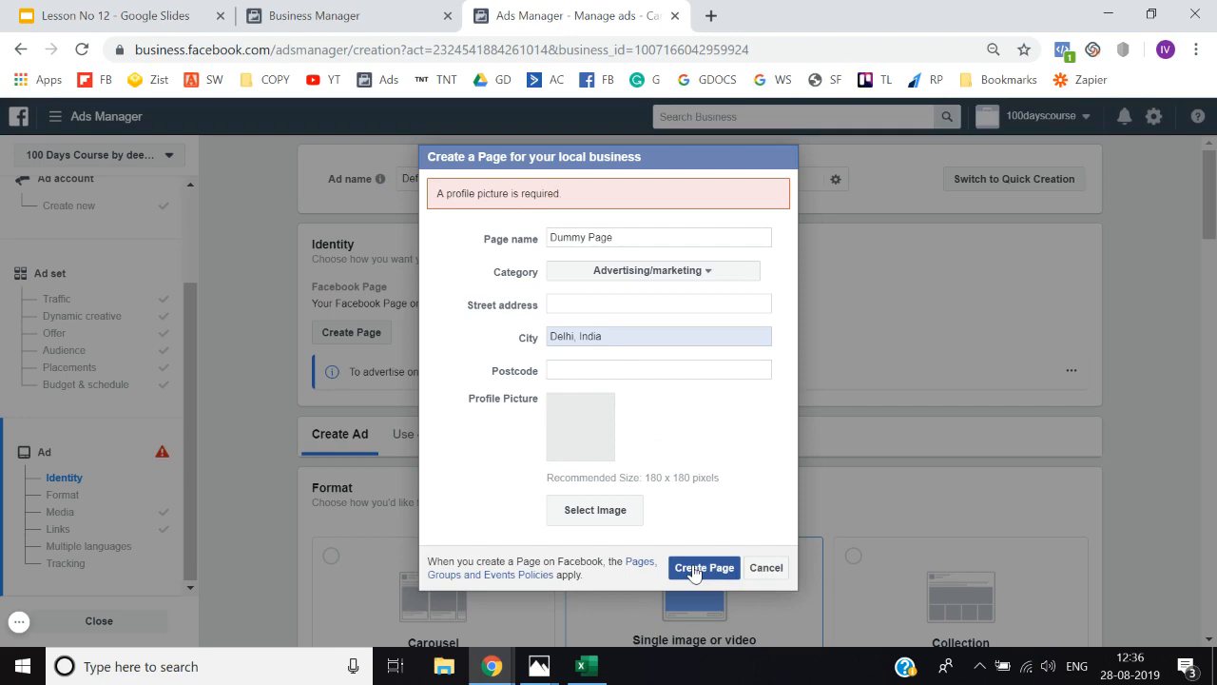
left_click(580, 517)
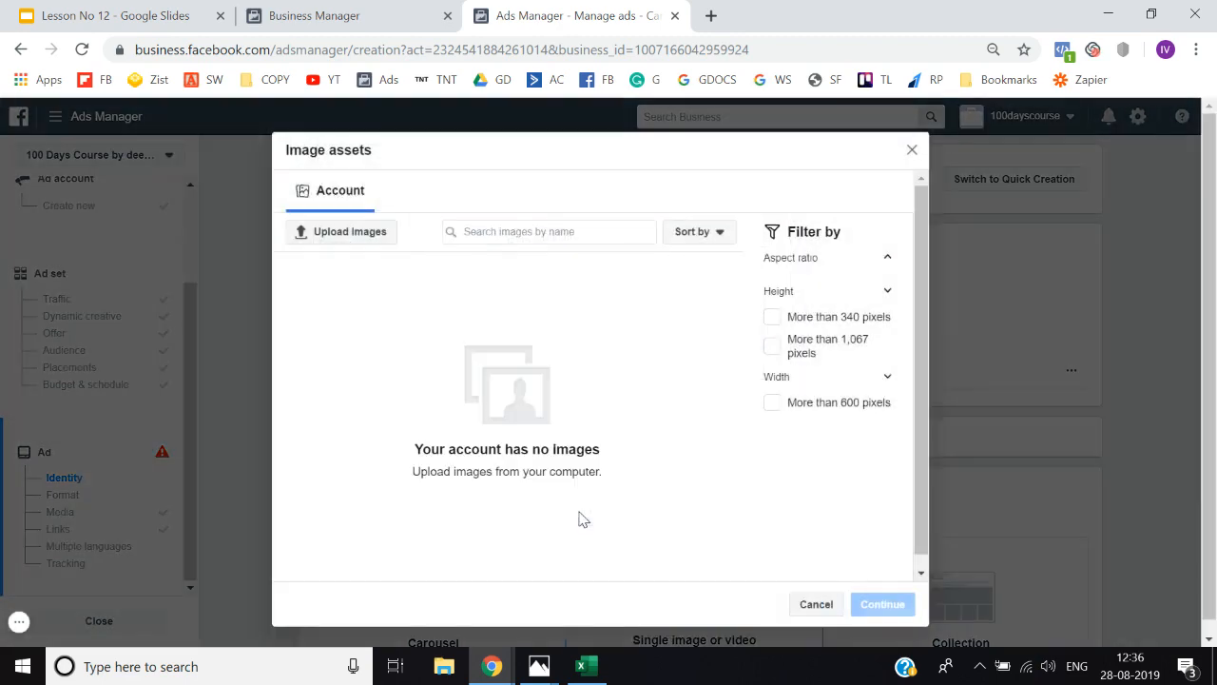
left_click(371, 236)
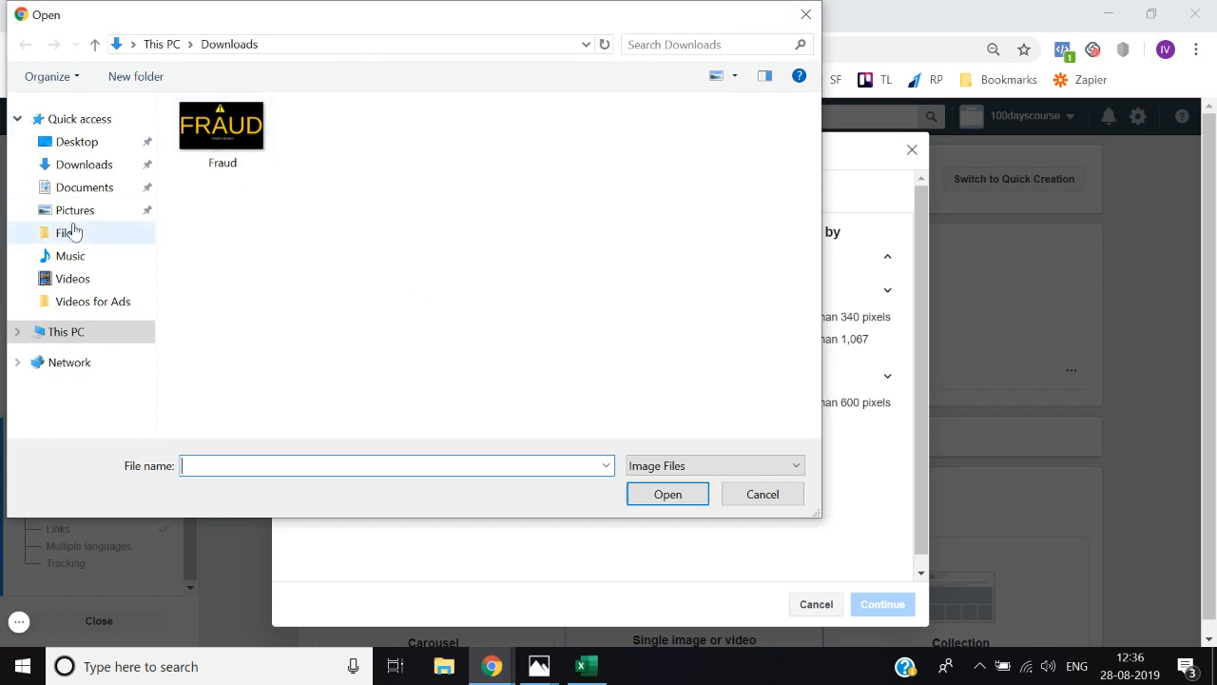
left_click(80, 148)
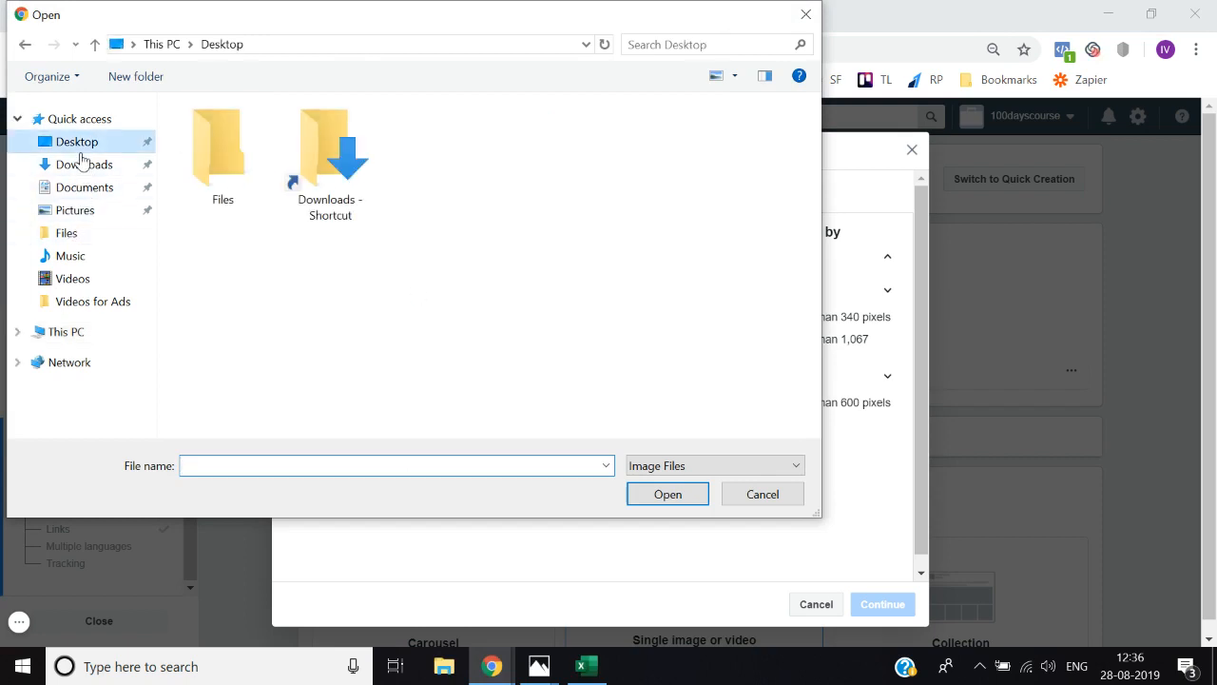
double_click(237, 183)
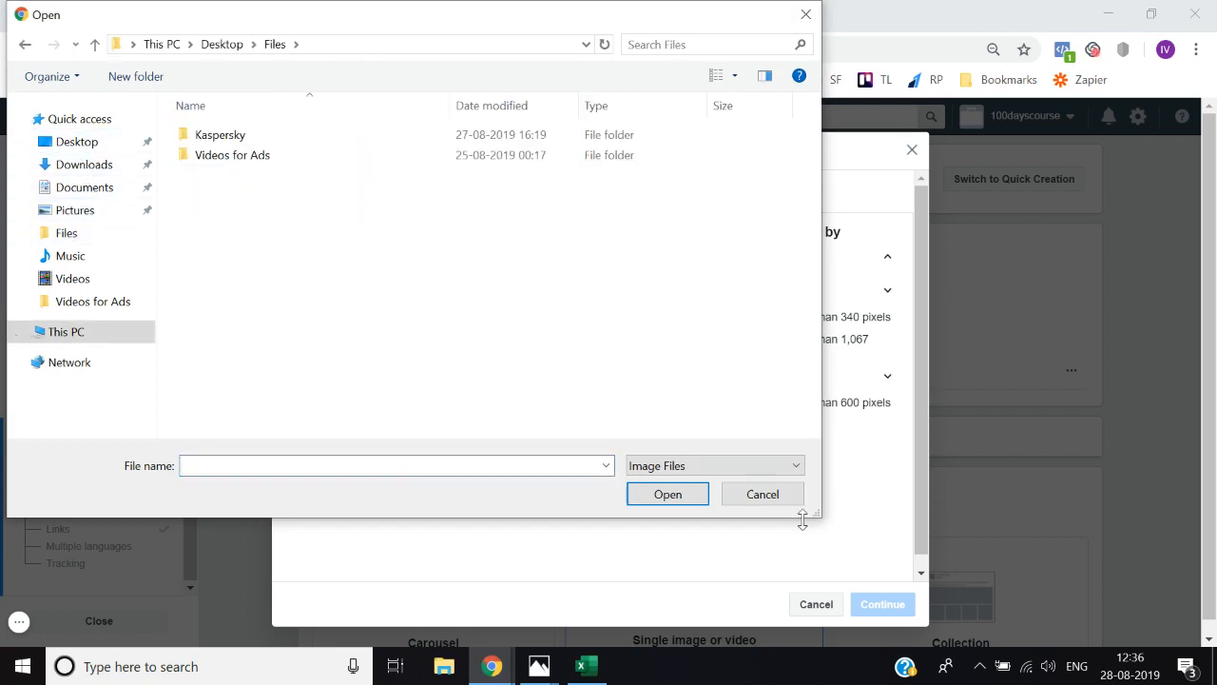
left_click(762, 493)
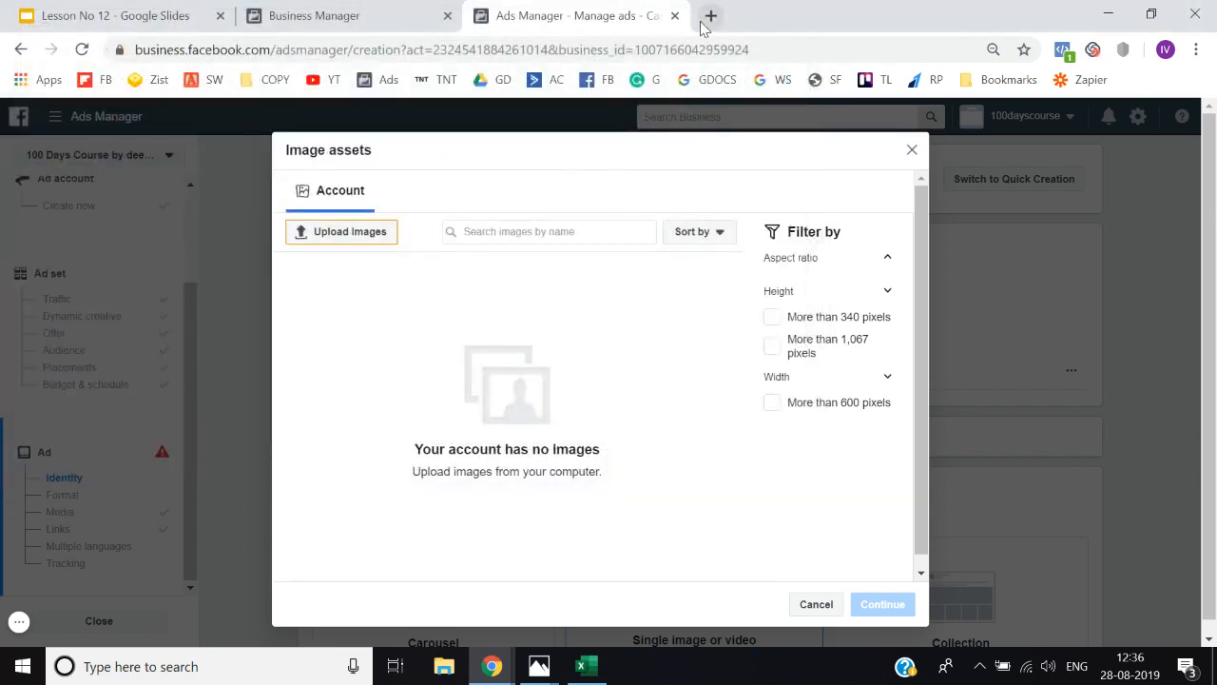
Search Google Images for "digital marketing" in a new browser tab and open the DigitalMarketer picture
left_click(711, 17)
type("digital marke")
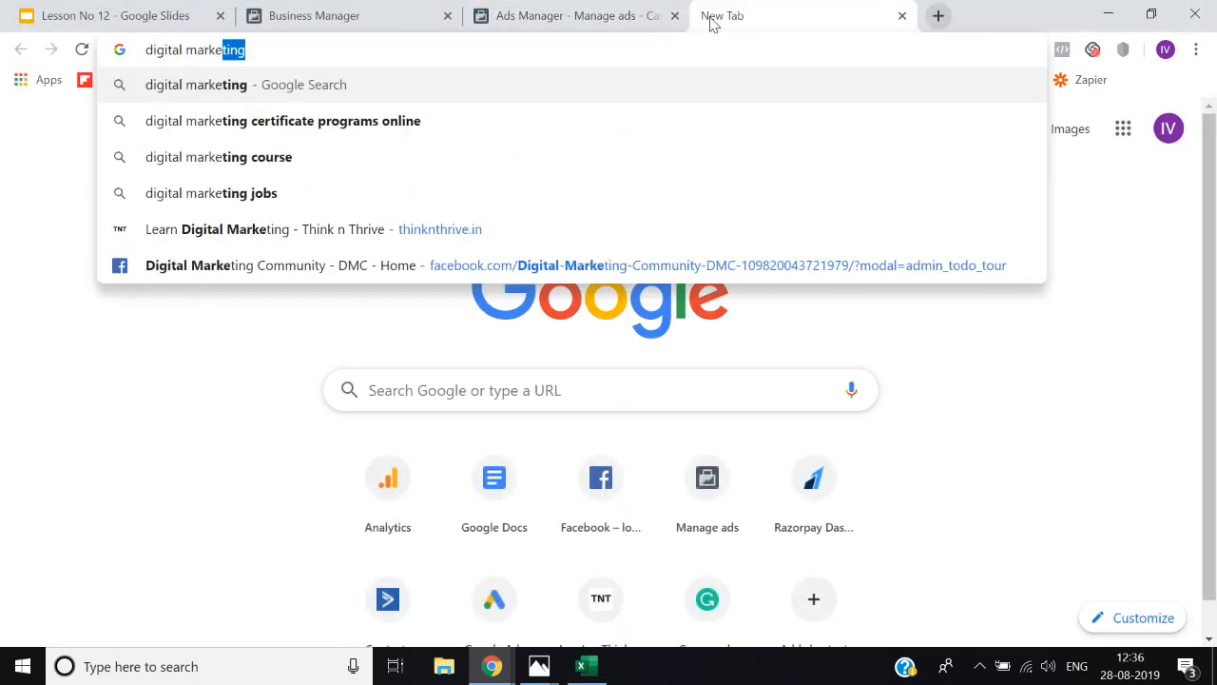
key("Return")
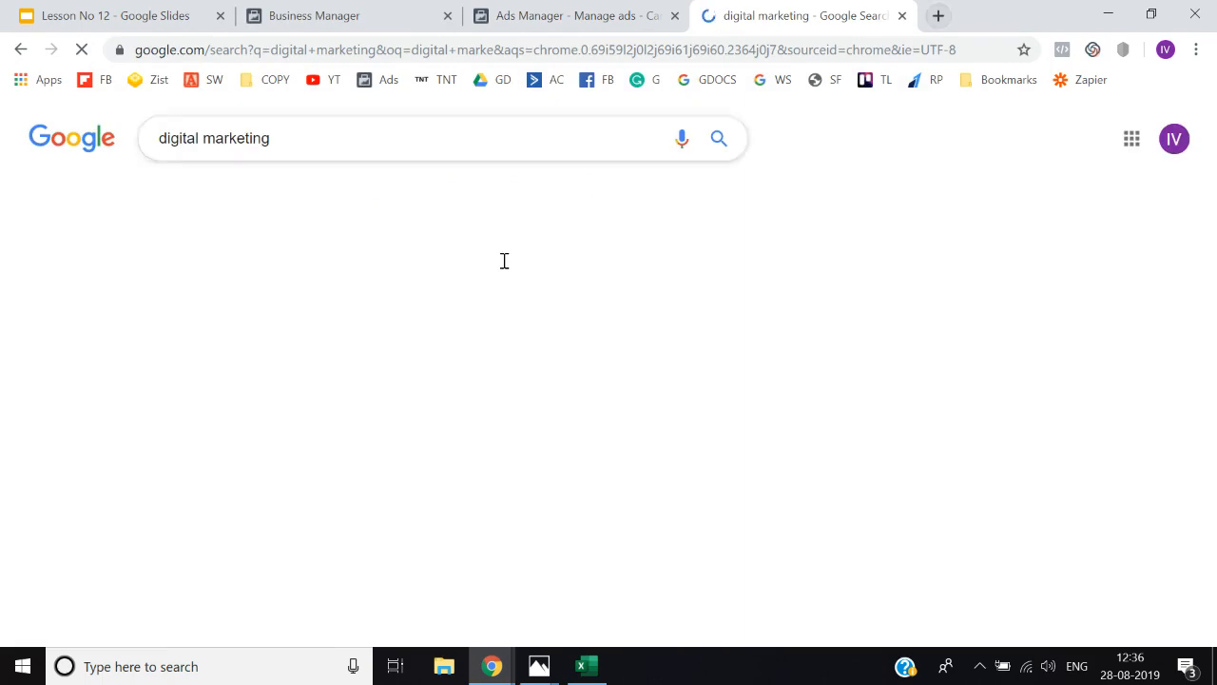
left_click(254, 195)
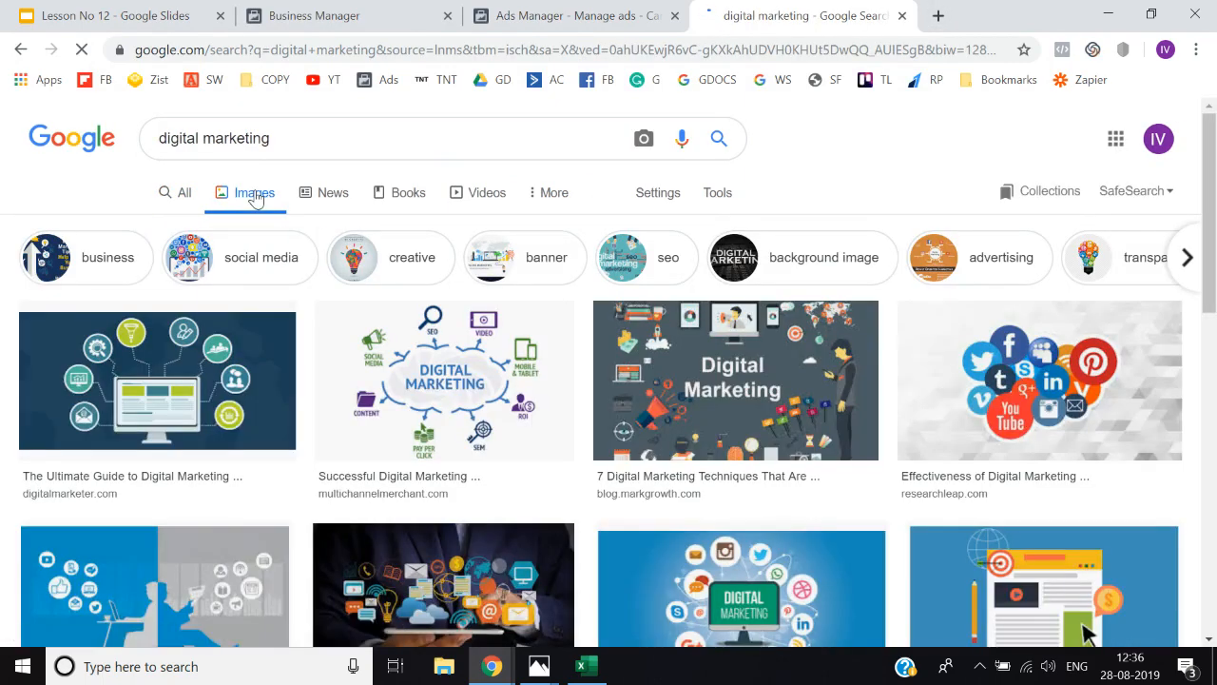
left_click(184, 378)
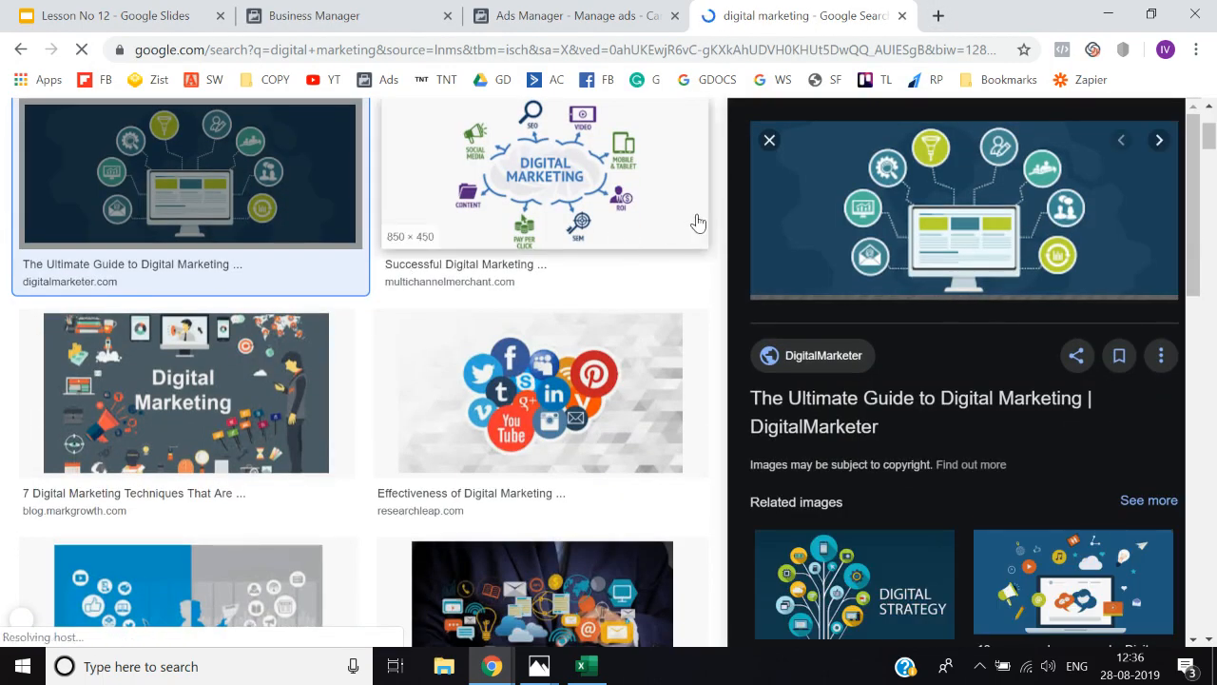
Save the opened DigitalMarketer picture to the Desktop as a PNG image named 1
right_click(834, 198)
left_click(904, 364)
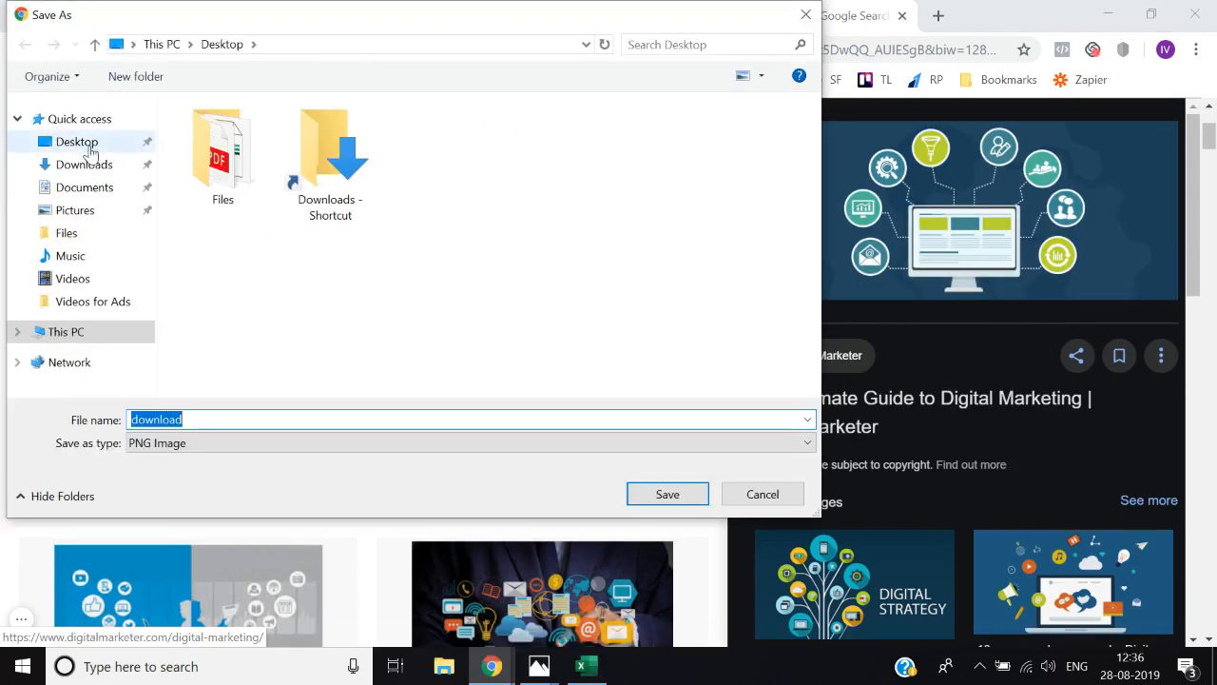
left_click(88, 144)
left_click(203, 412)
key("Return")
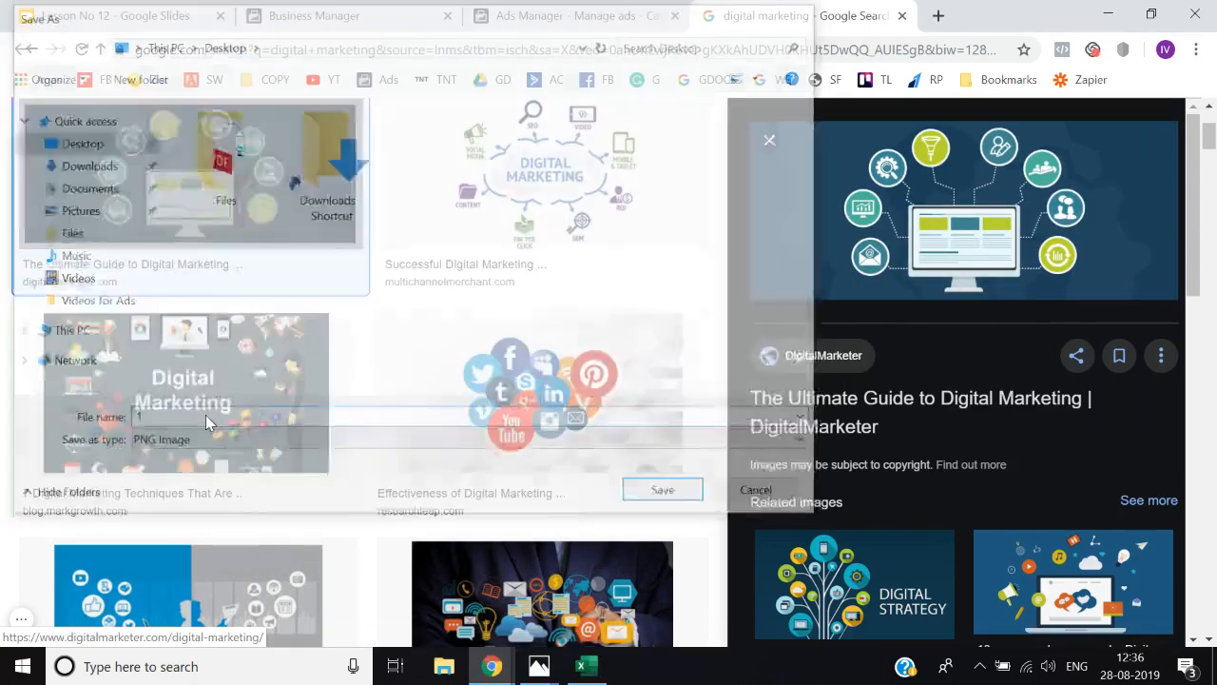
left_click(571, 16)
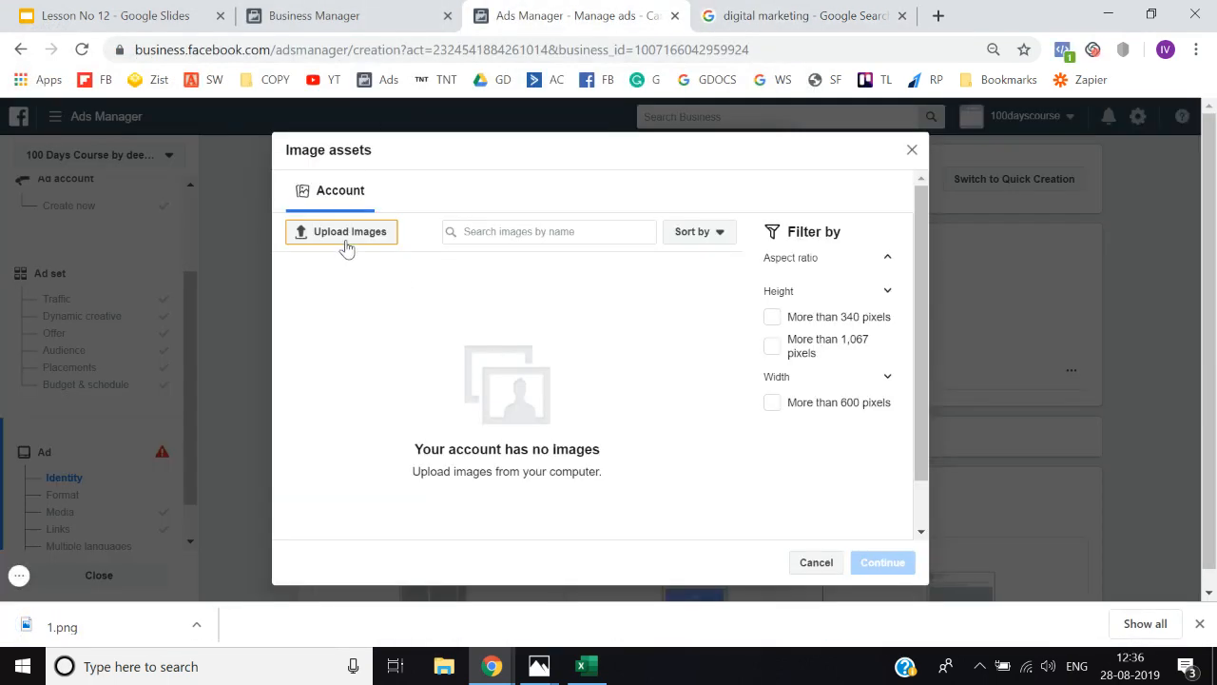
left_click(347, 245)
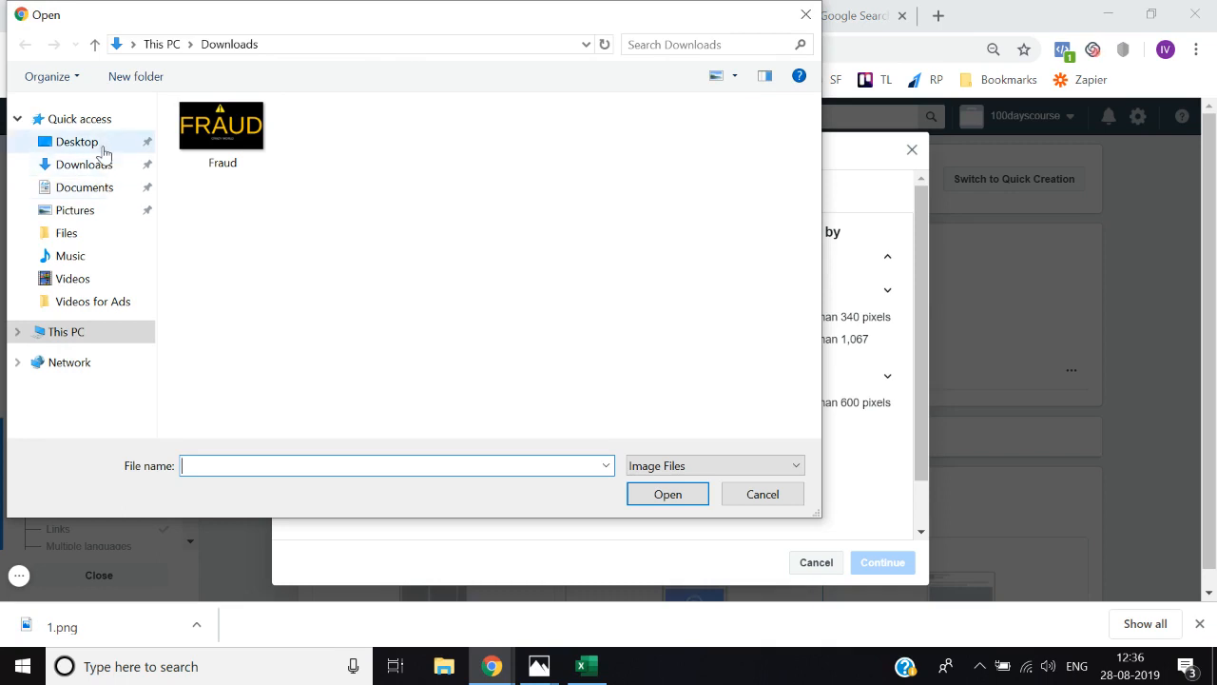
left_click(76, 141)
double_click(332, 191)
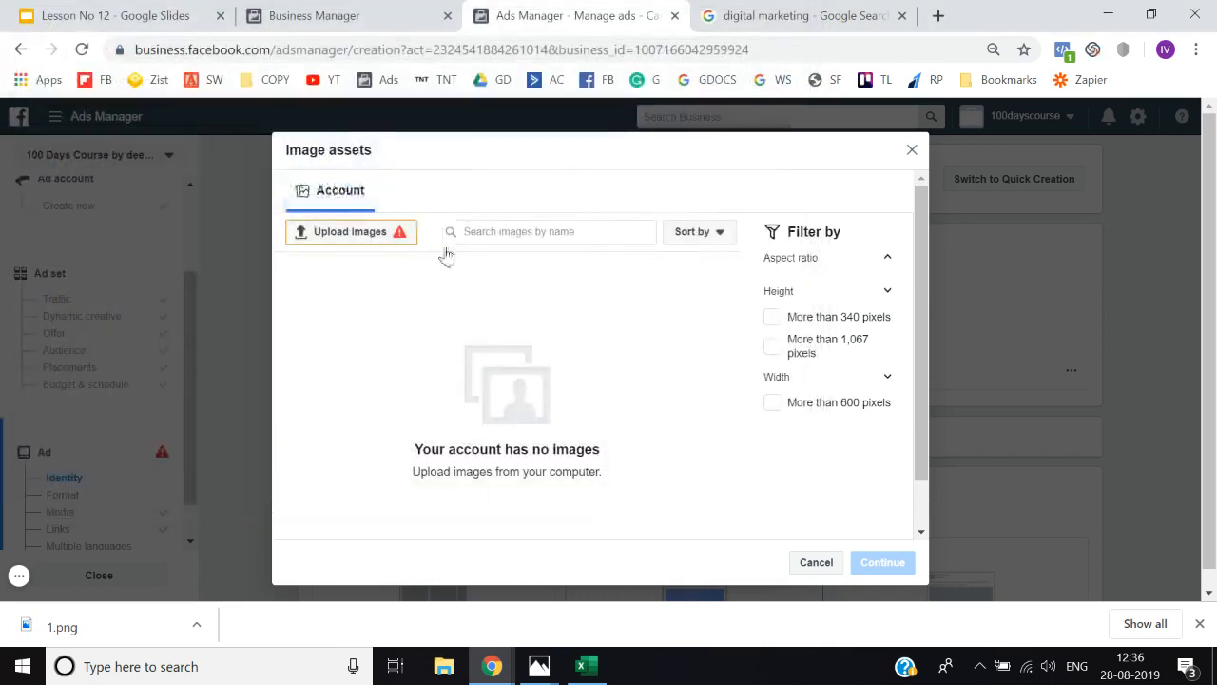
left_click(1199, 624)
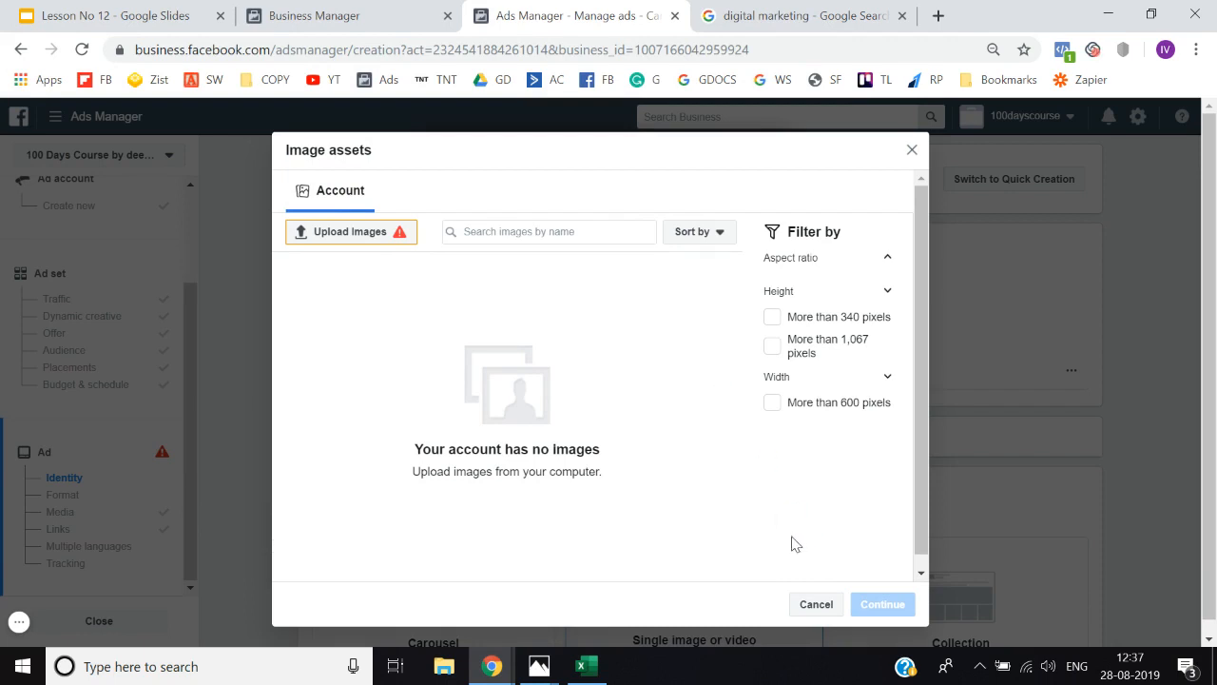
left_click(387, 232)
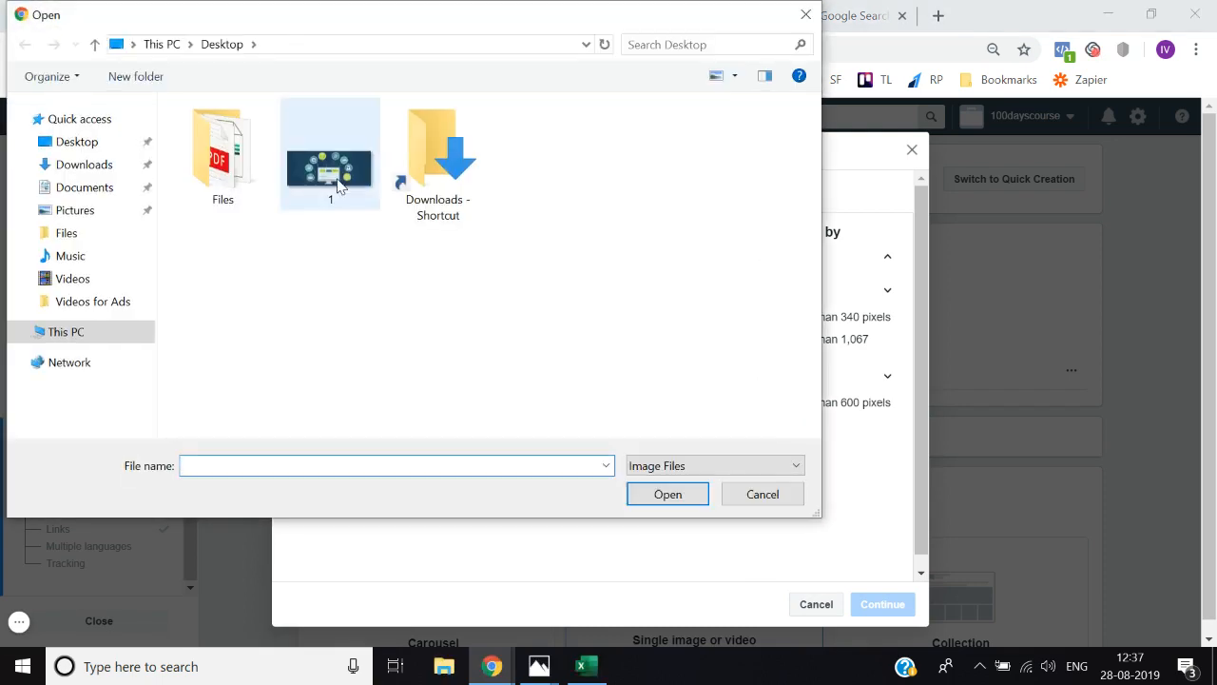
double_click(328, 162)
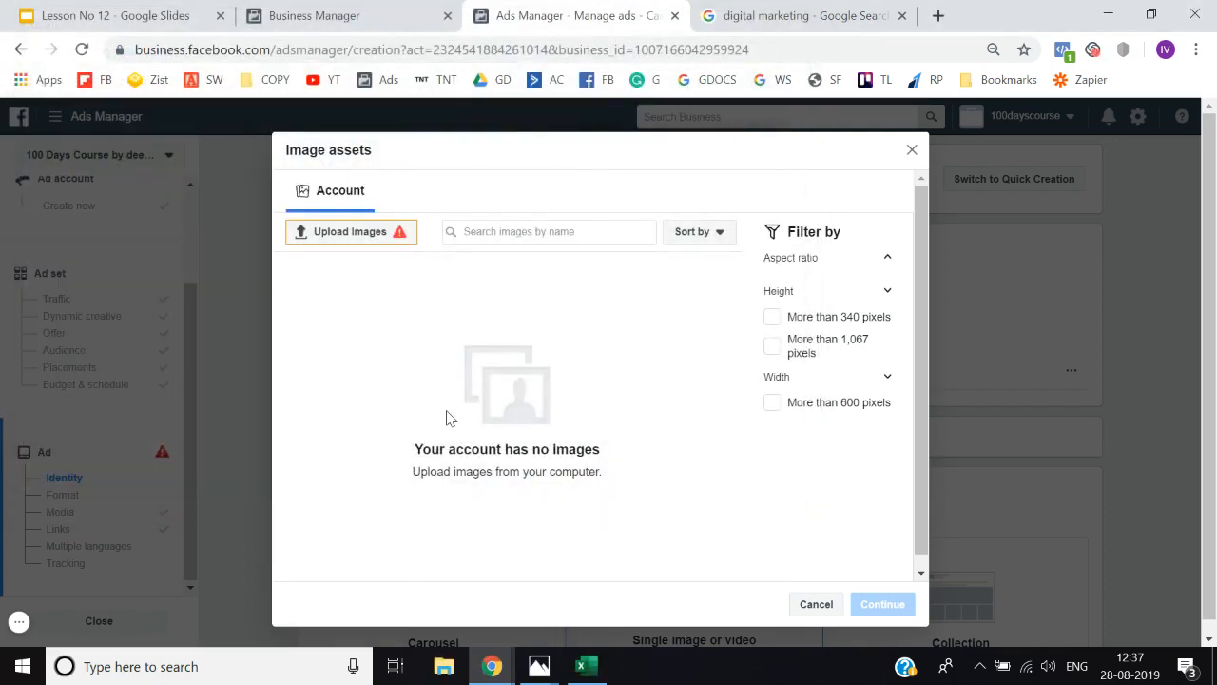
Check the image assets with the 340 and 1,067 pixel height filters and the 600 pixel width filter, clearing each one
left_click(774, 319)
left_click(773, 348)
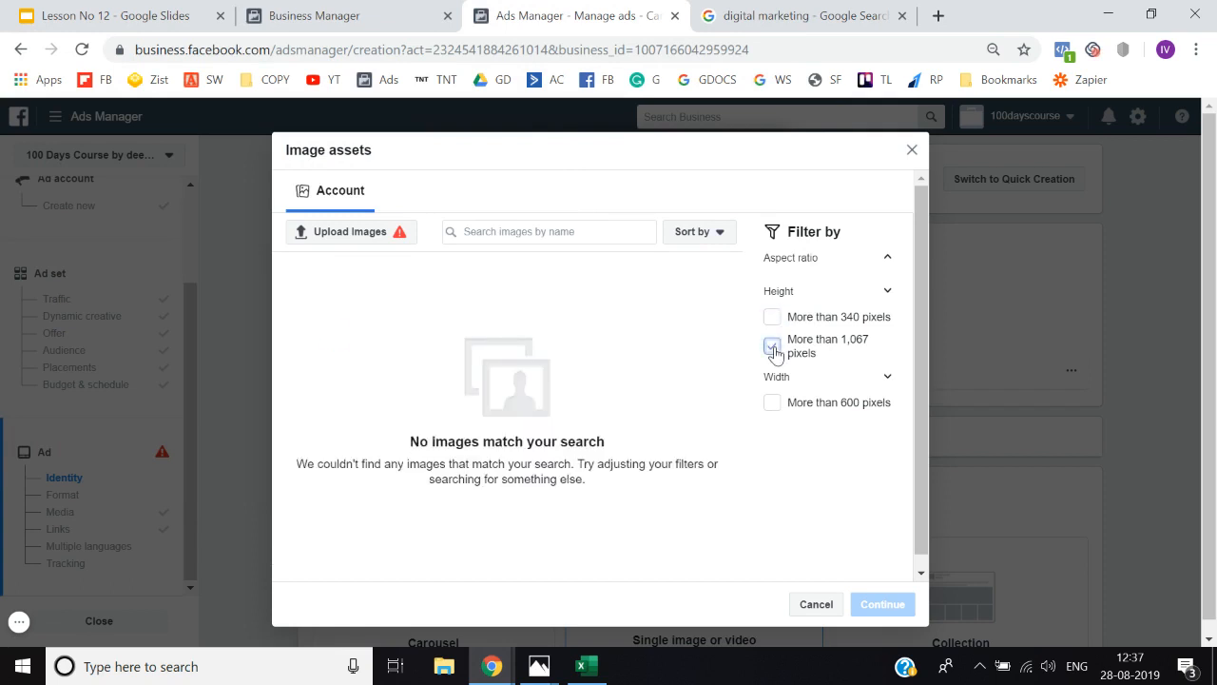
left_click(774, 348)
left_click(772, 404)
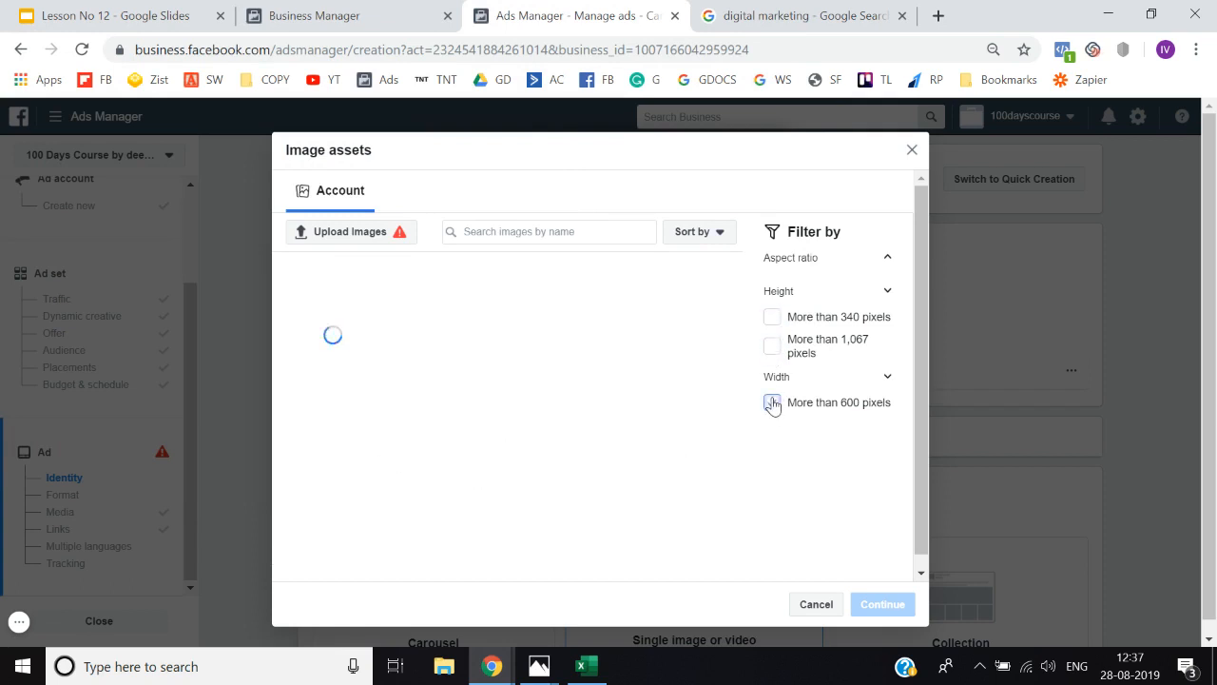
left_click(772, 404)
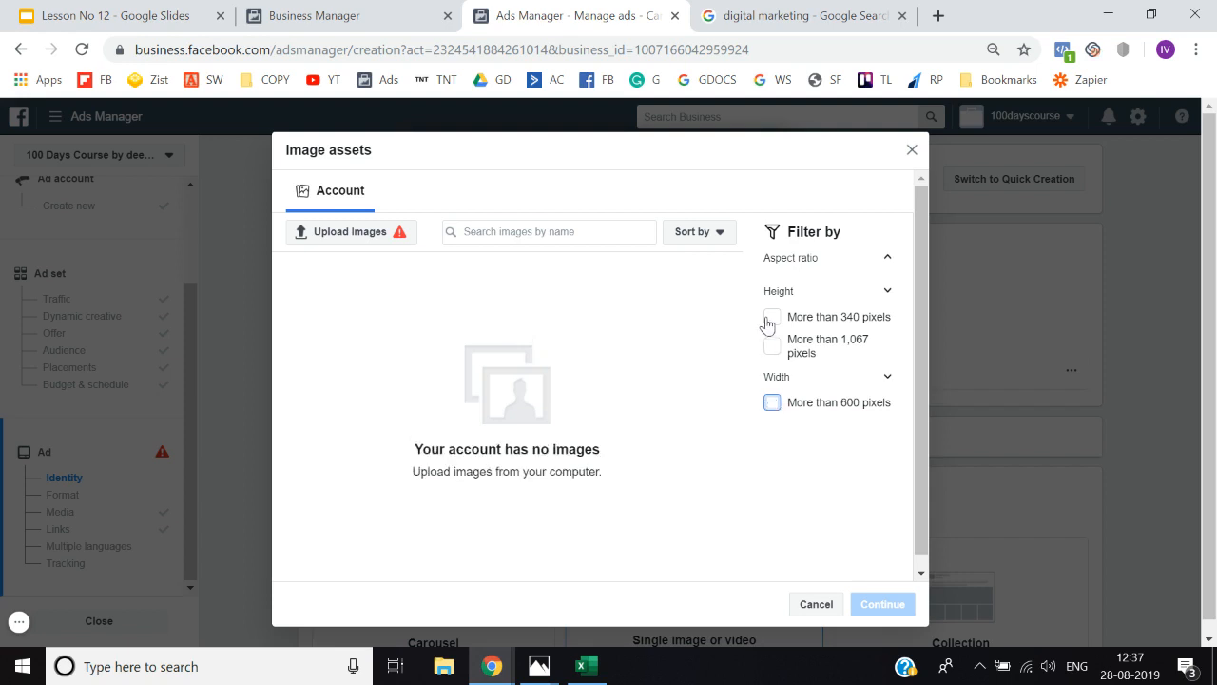
left_click(771, 316)
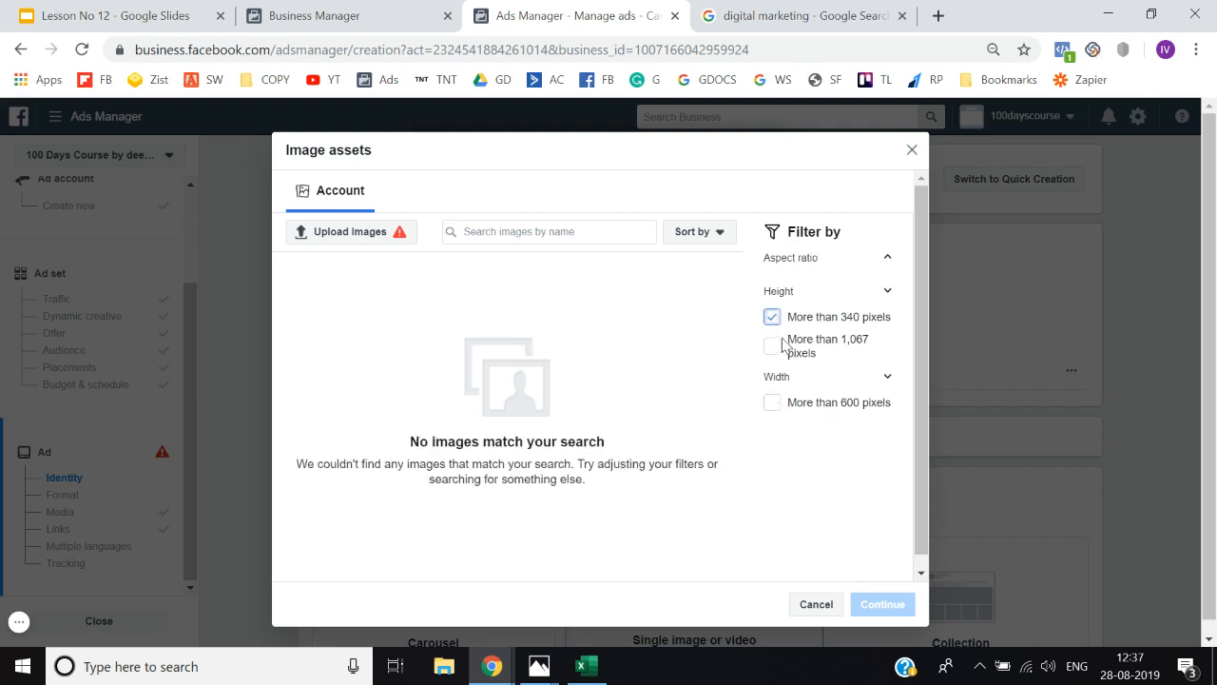
left_click(774, 319)
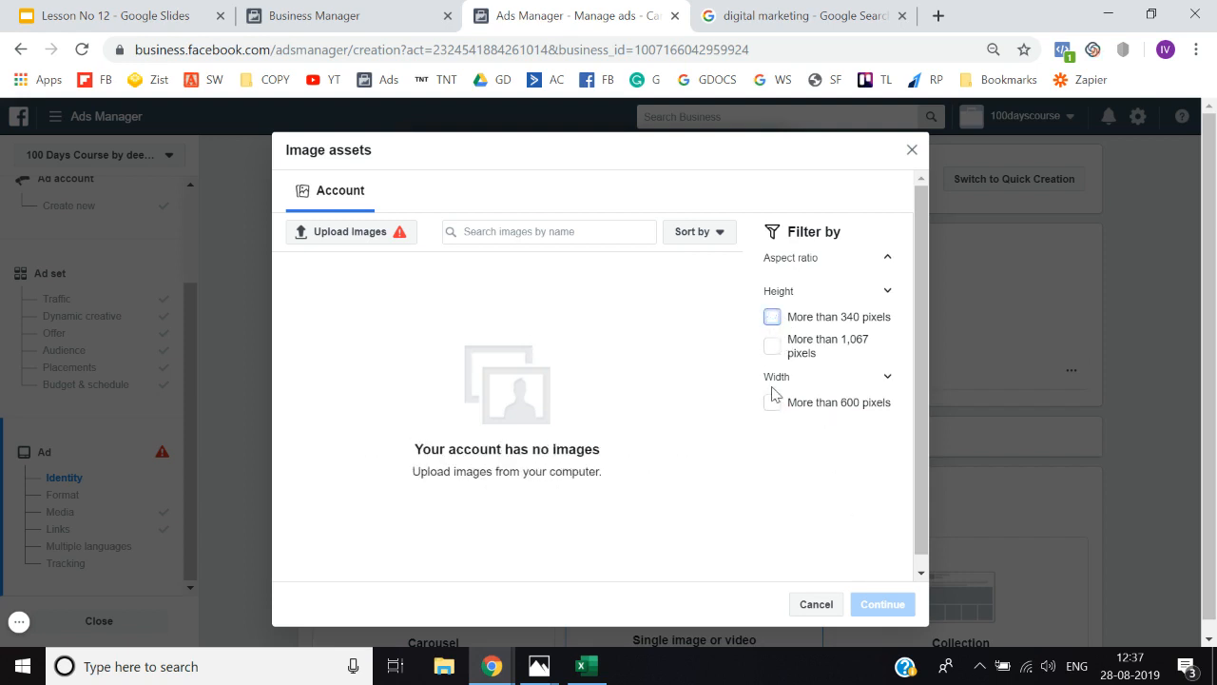
left_click(773, 409)
left_click(772, 411)
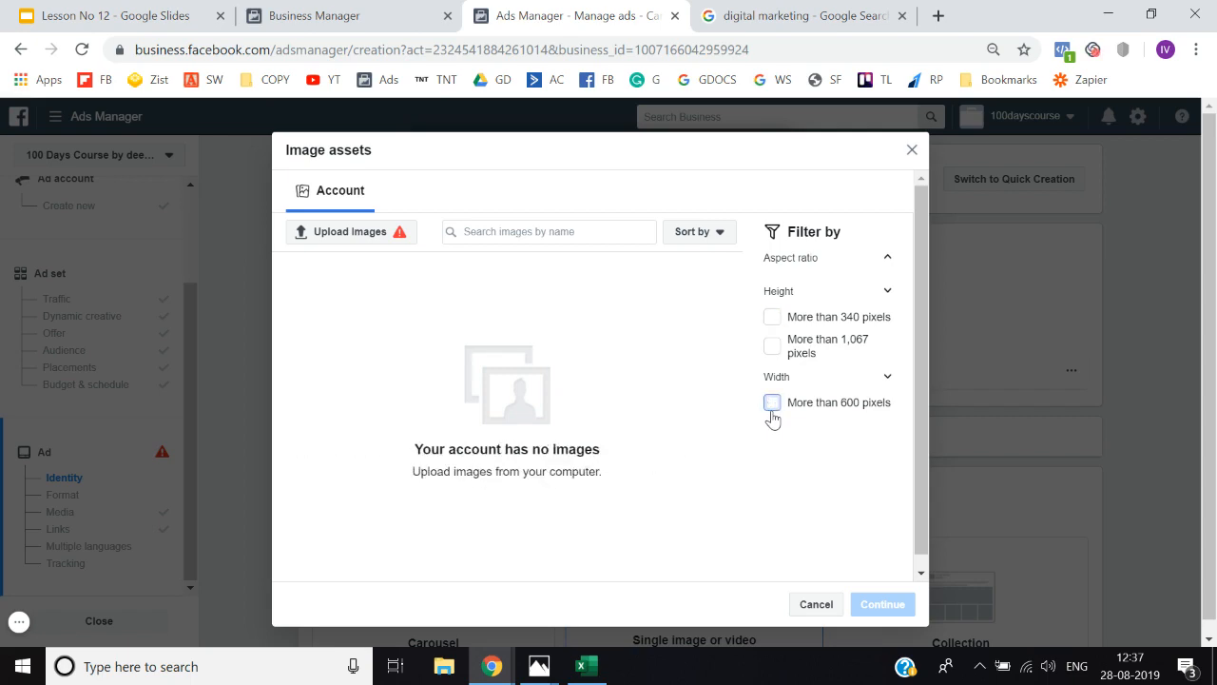
left_click(911, 152)
Switch to the browser tab with the Google Images results and open canva.com there
left_click(799, 15)
left_click(793, 50)
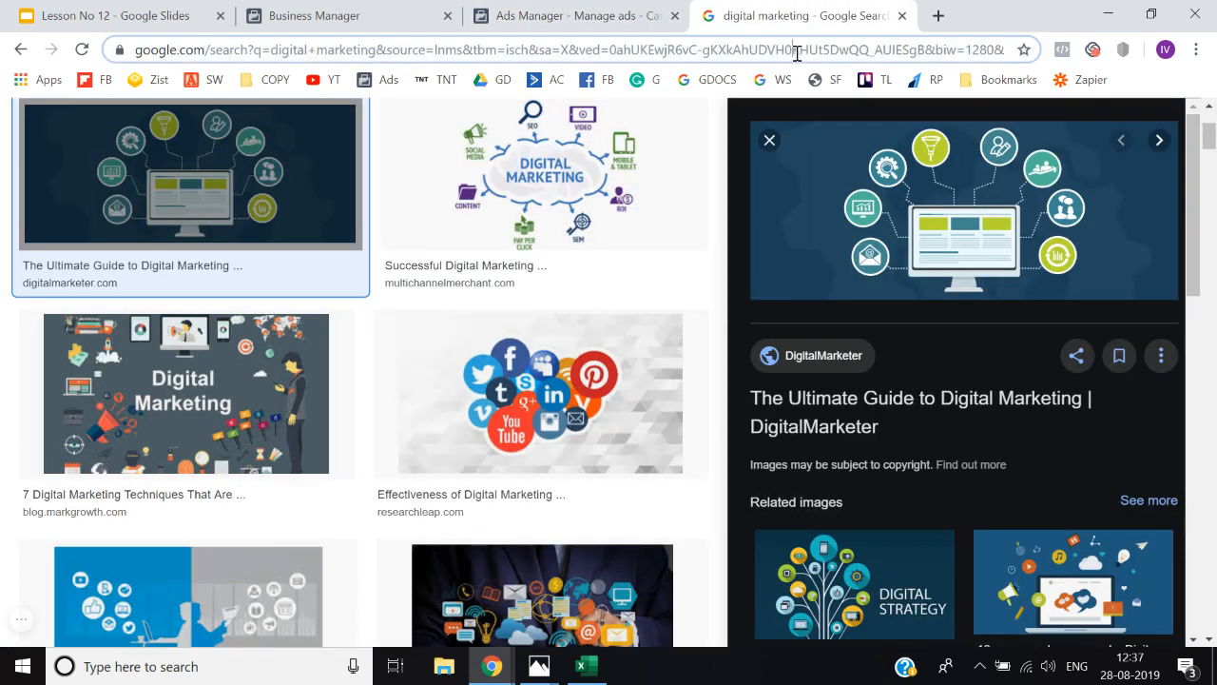
type("canva")
key("Return")
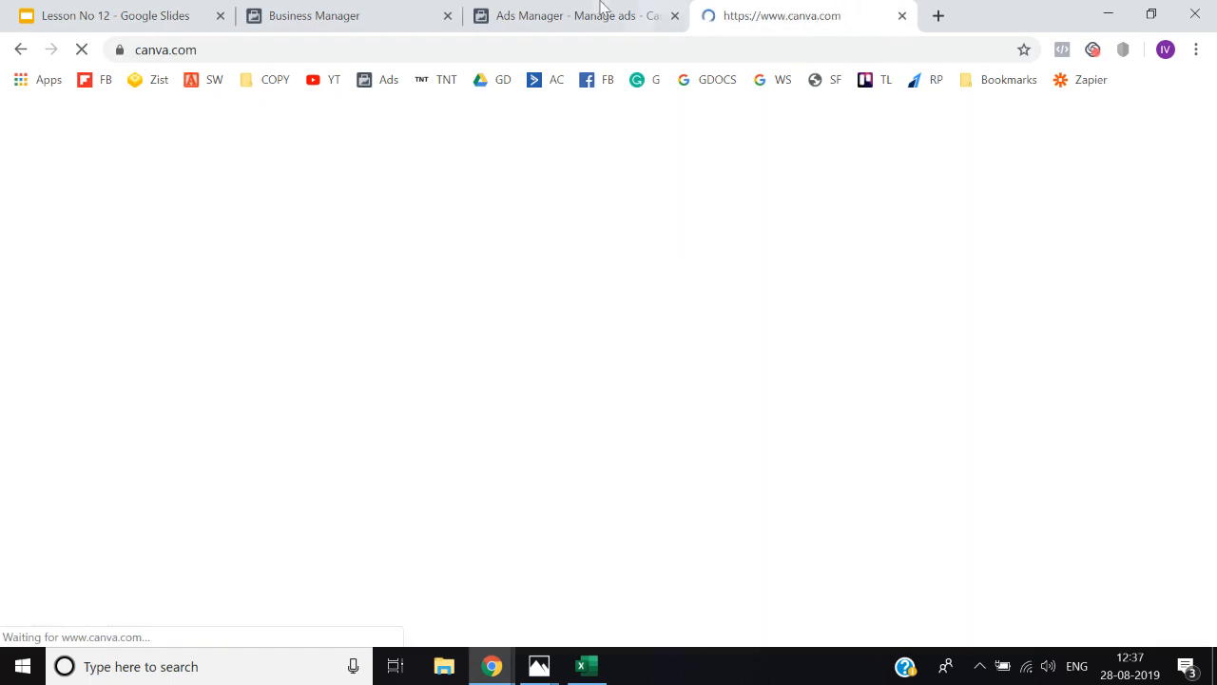
left_click(585, 10)
left_click(789, 11)
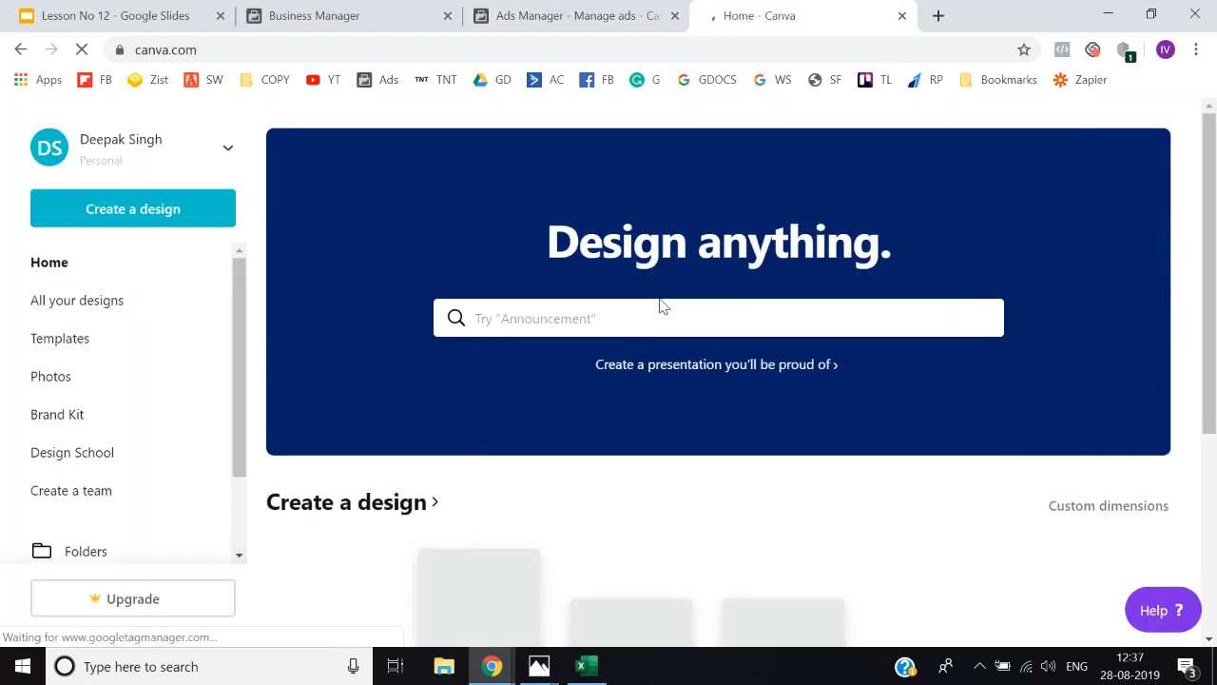
Create a blank Canva design with custom dimensions of 180 × 180 px
left_click(555, 324)
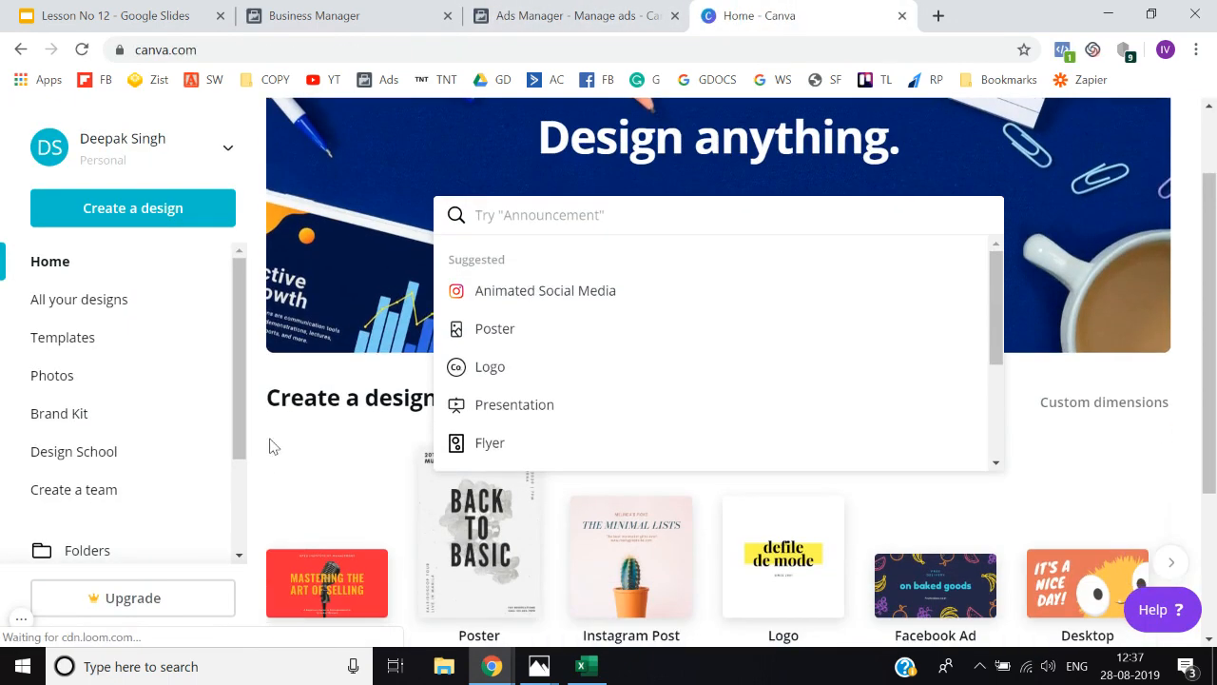
left_click(261, 443)
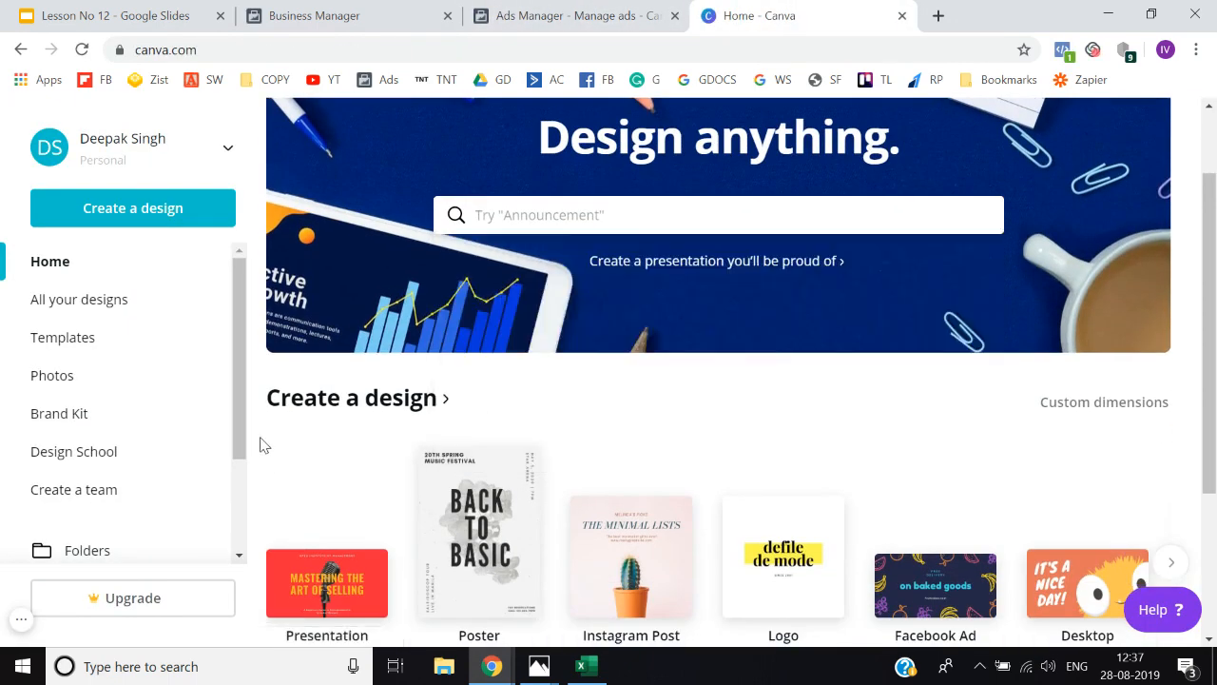
scroll(262, 446, "down", 3)
scroll(261, 443, "down", 2)
scroll(261, 444, "up", 5)
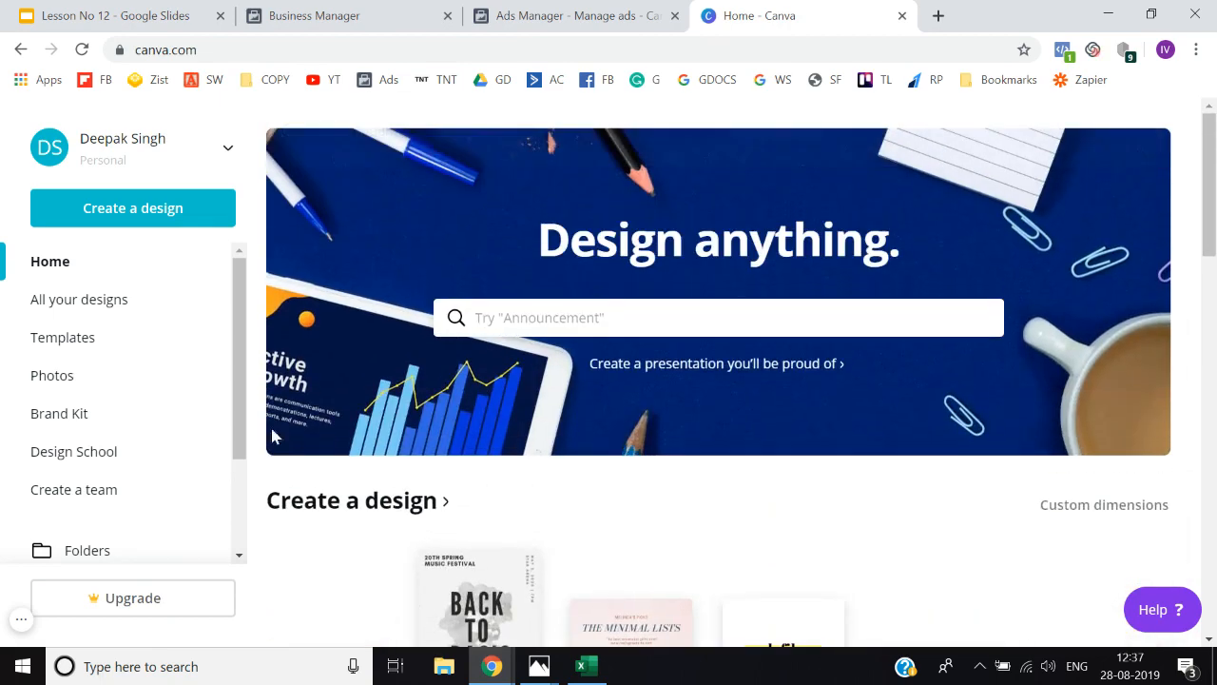
left_click(76, 215)
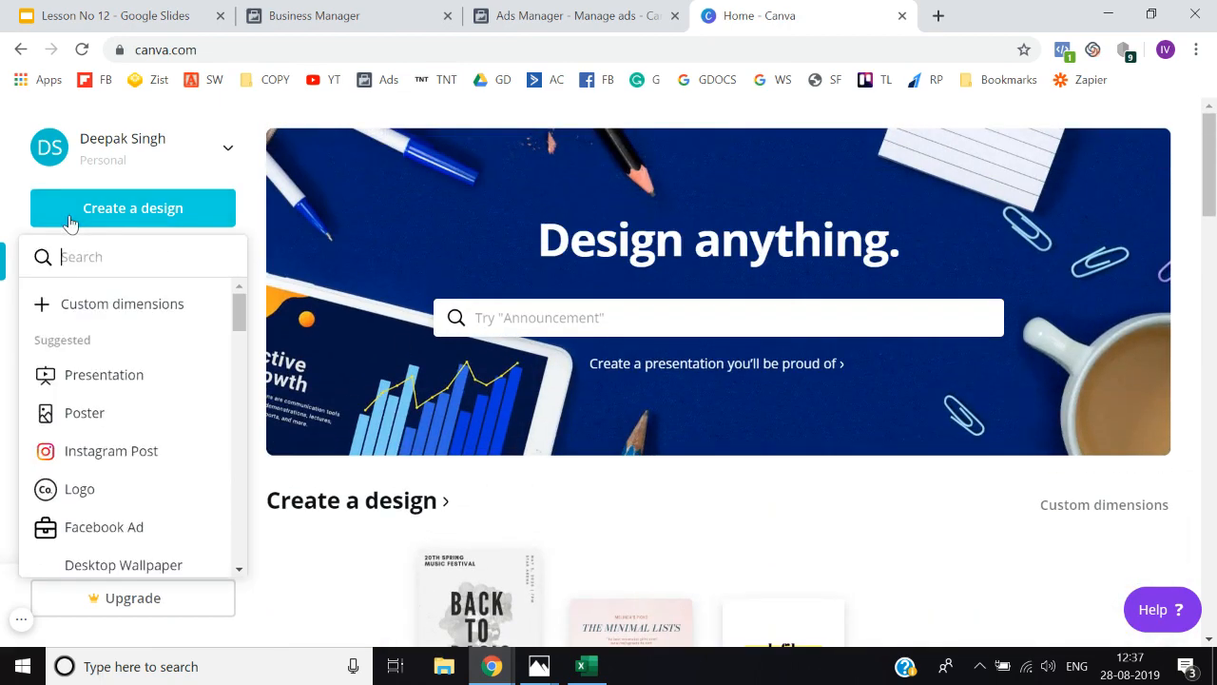
left_click(101, 314)
type("180")
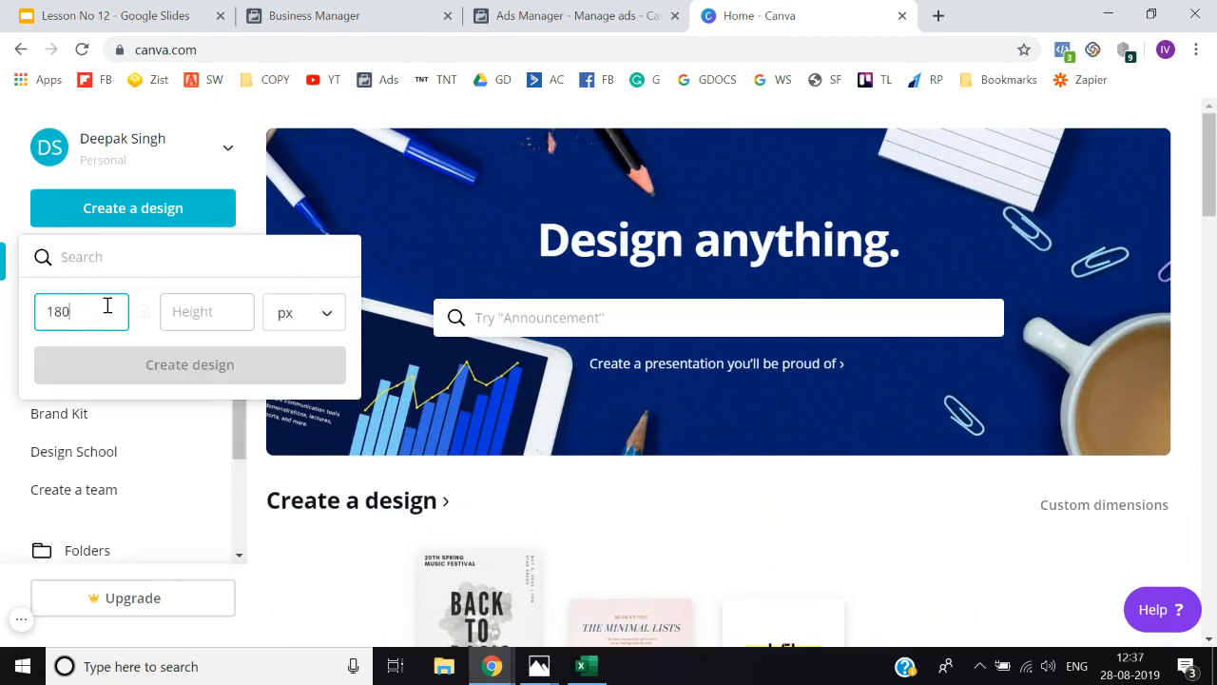
key("Tab")
type("180")
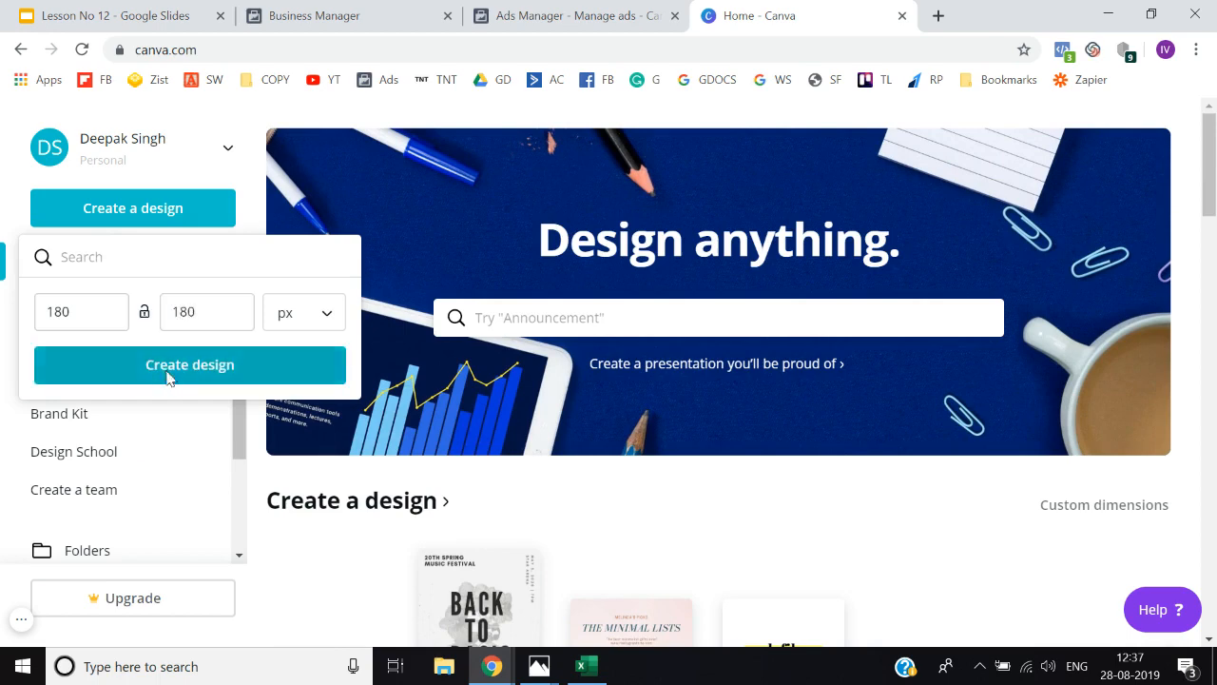
left_click(170, 371)
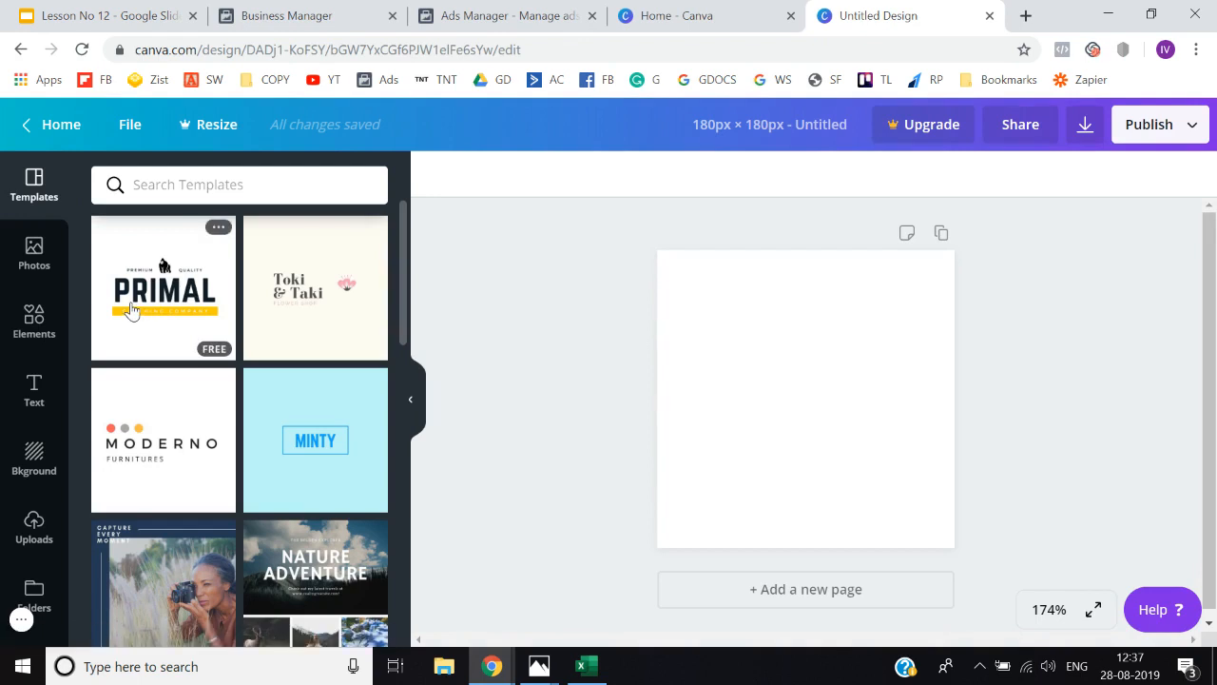
Apply the Primal clothing company template to the blank design and download it as a PNG
left_click(131, 307)
left_click(1170, 123)
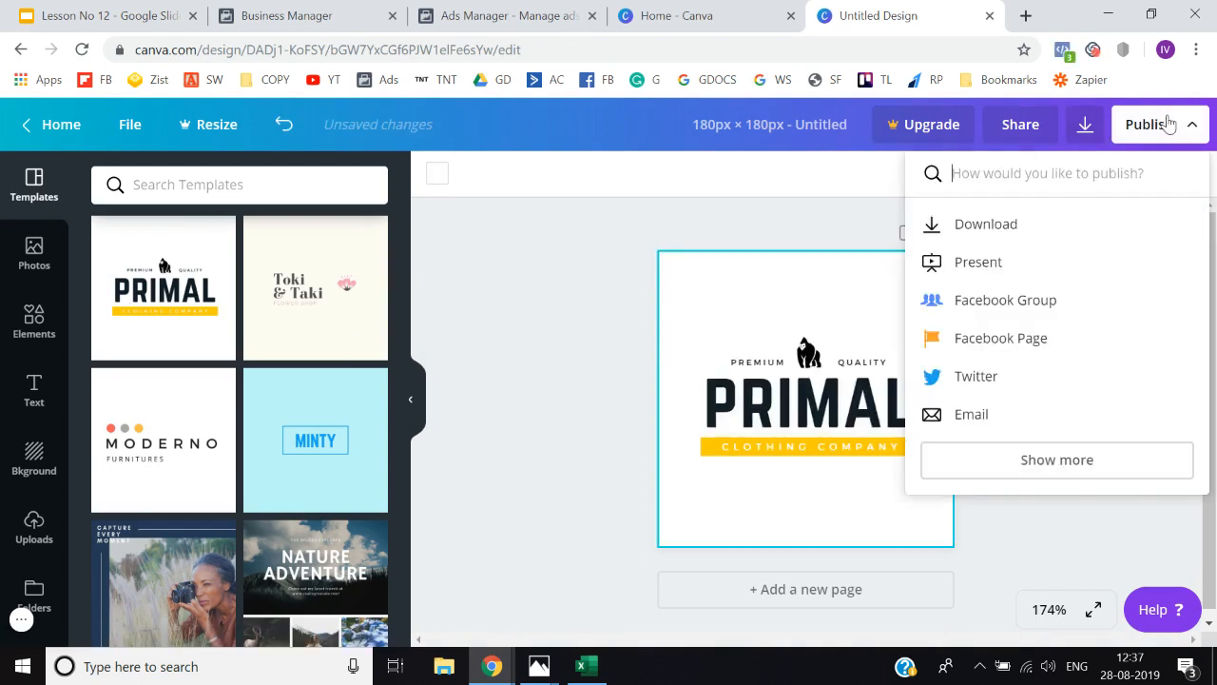
left_click(1028, 228)
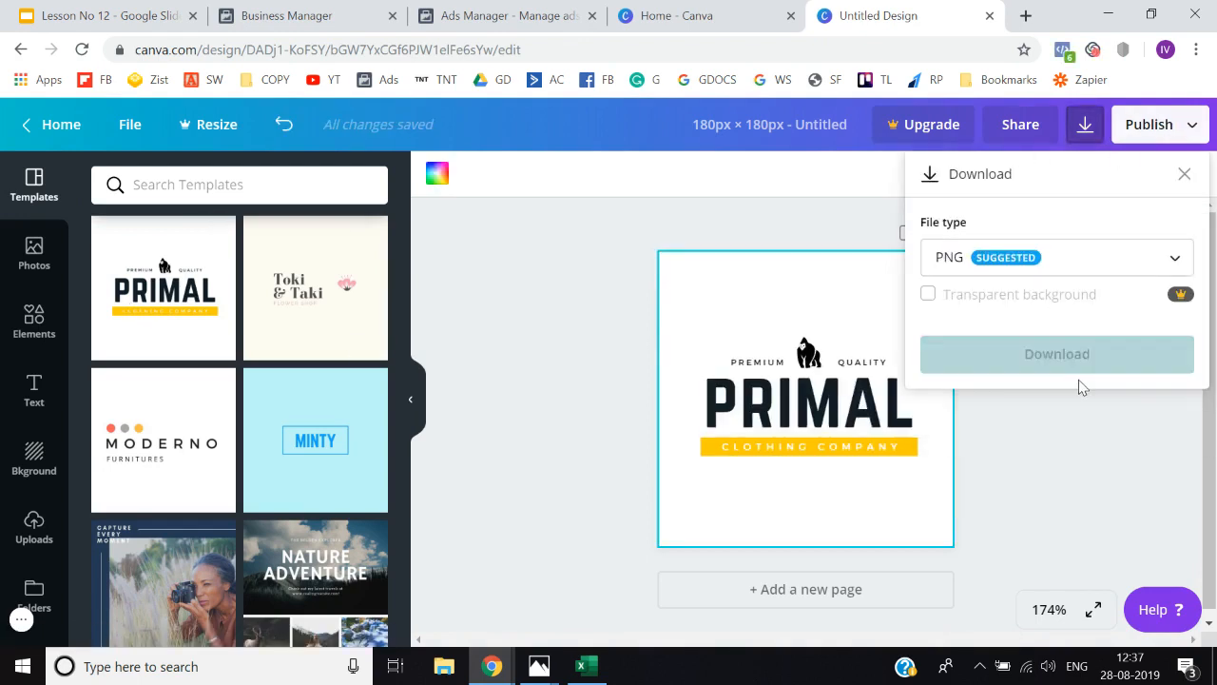
left_click(1058, 354)
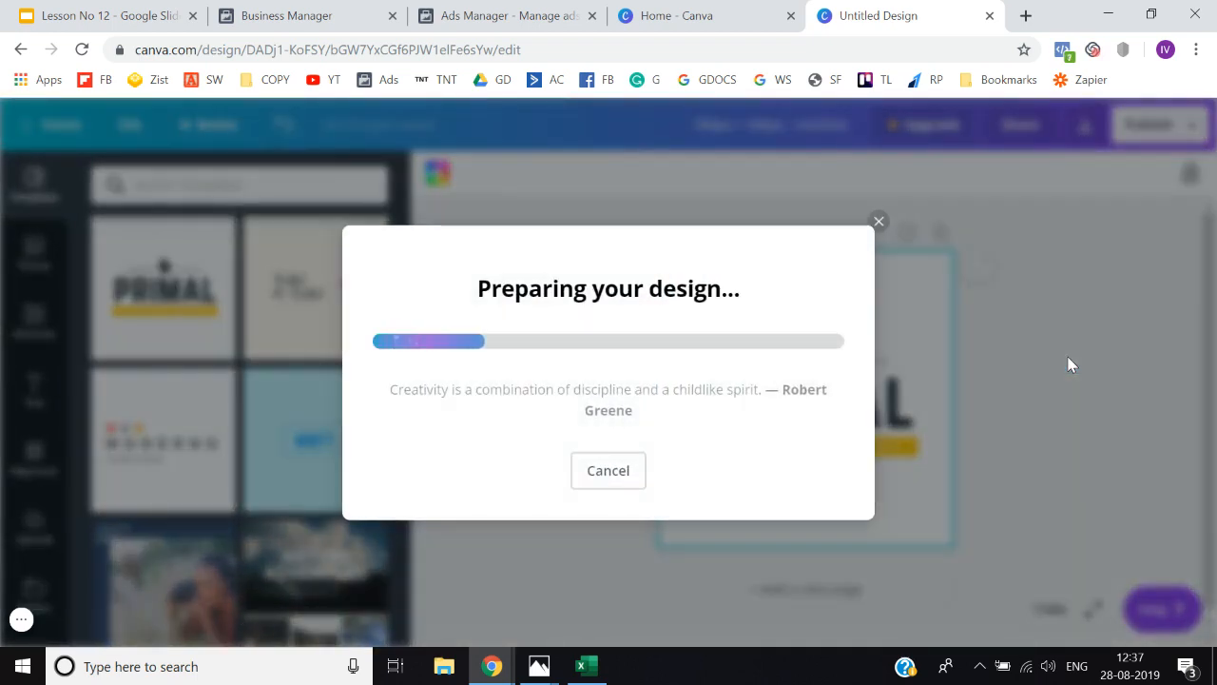
left_click(555, 9)
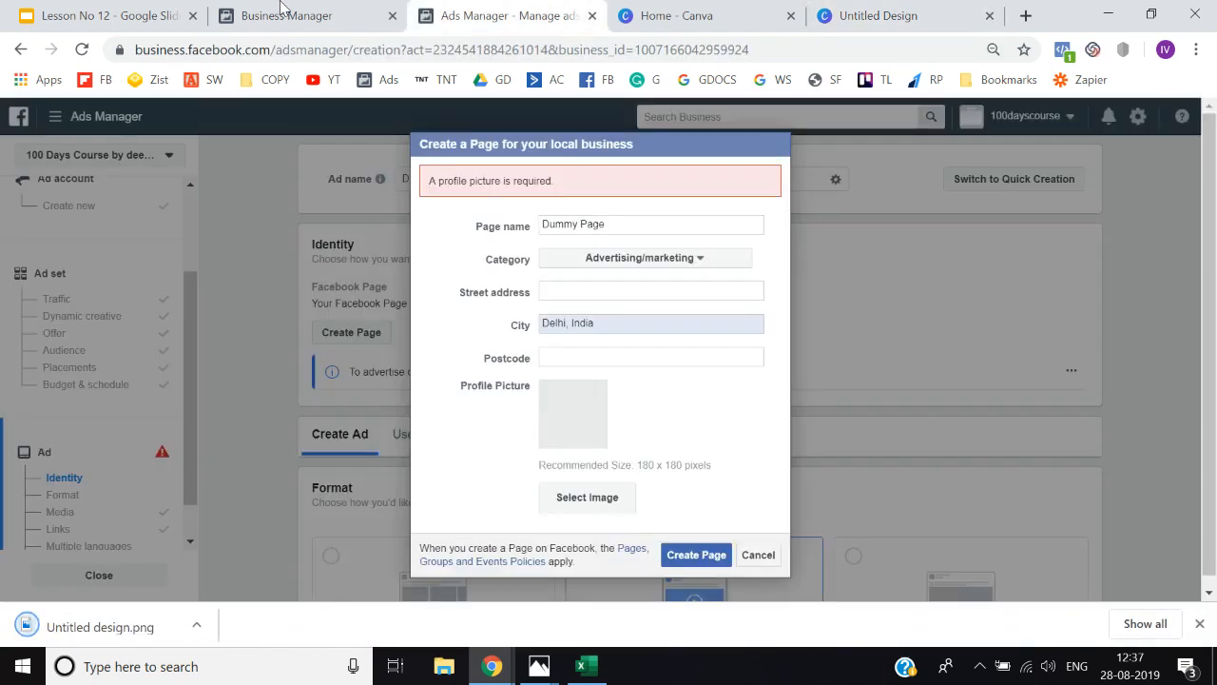
left_click(282, 14)
left_click(462, 11)
left_click(574, 510)
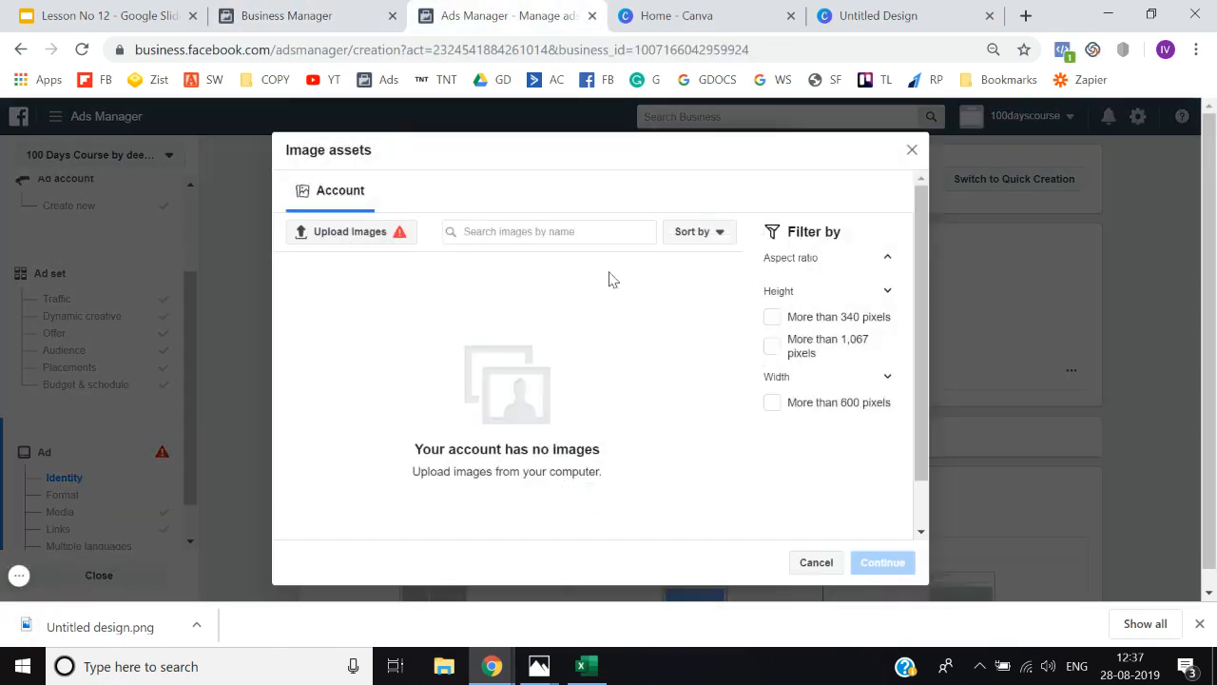
left_click(362, 234)
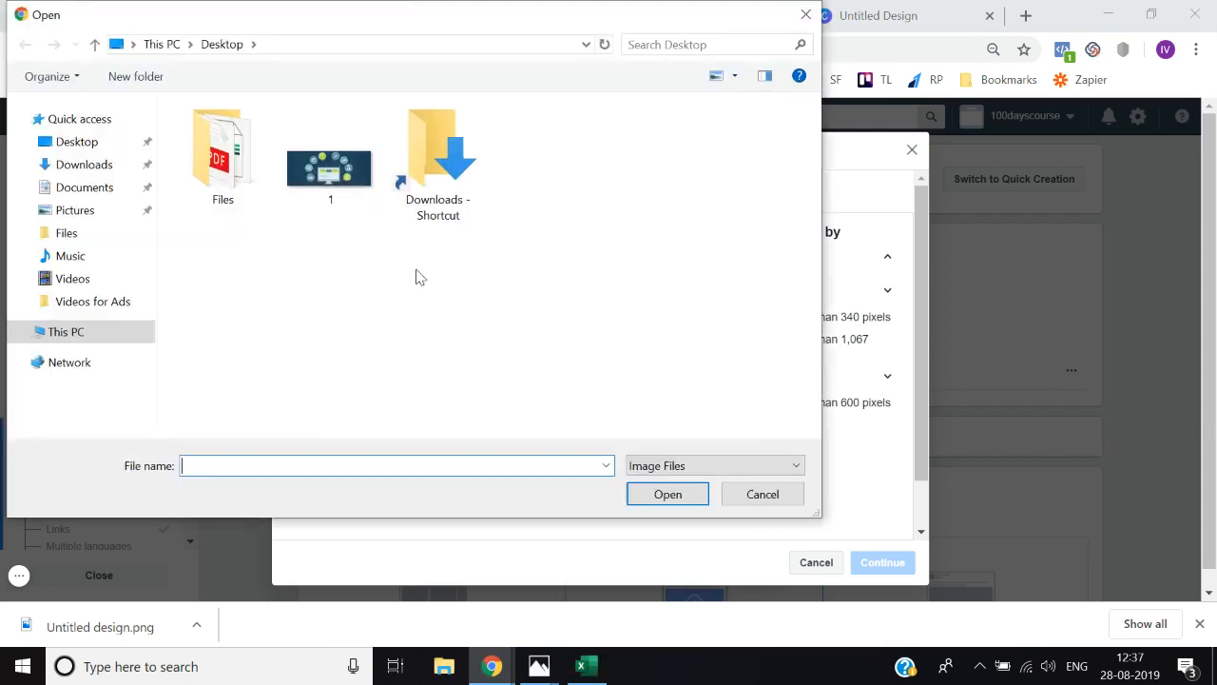
left_click(103, 169)
double_click(320, 191)
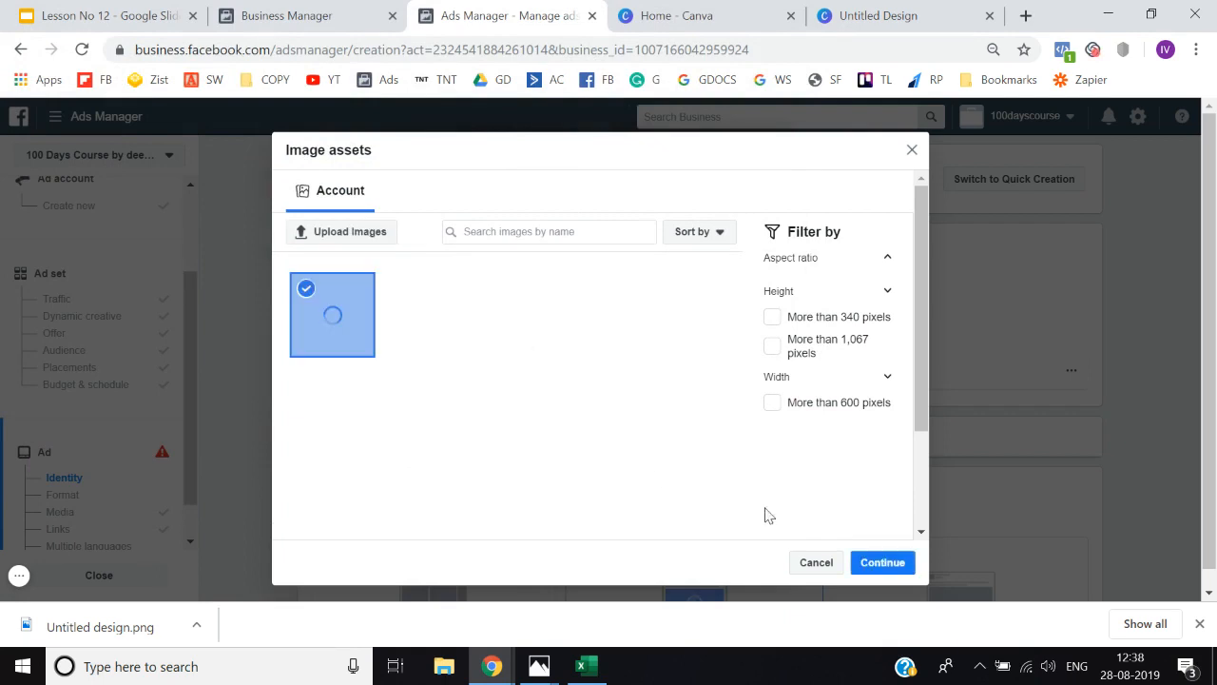
left_click(892, 569)
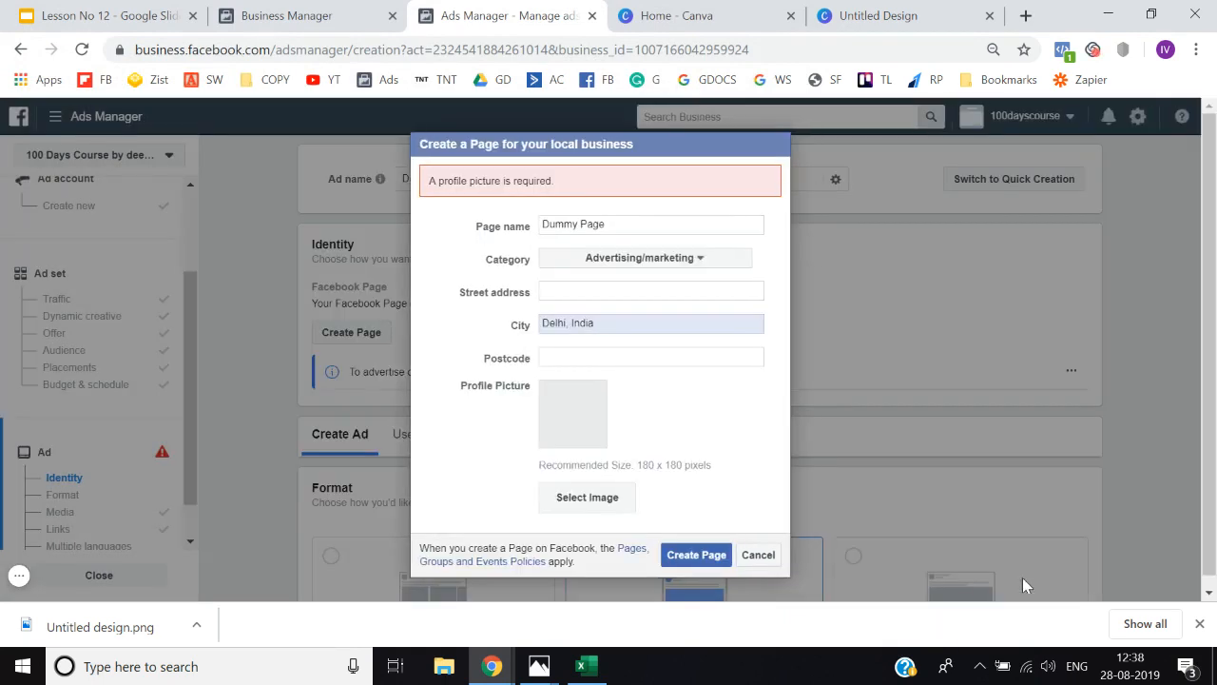
left_click(728, 543)
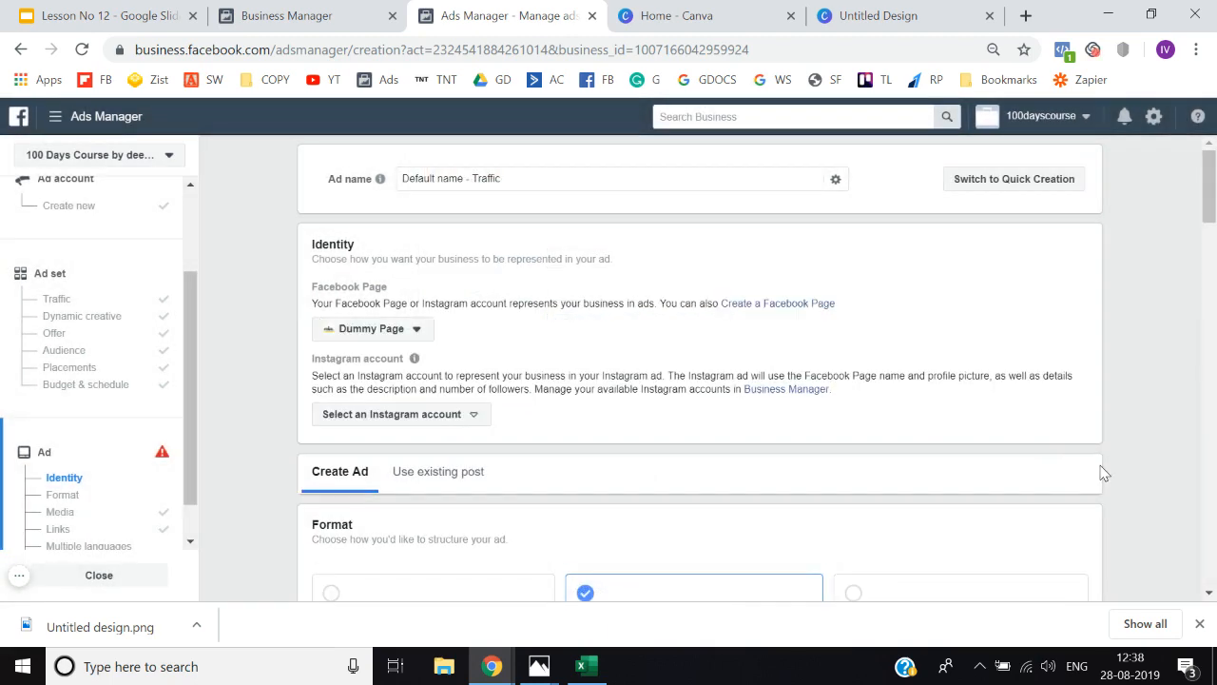
Replace the ad's primary text with "Want to learn digital marketing?" followed by "Click here" on a separate line
scroll(239, 405, "down", 7)
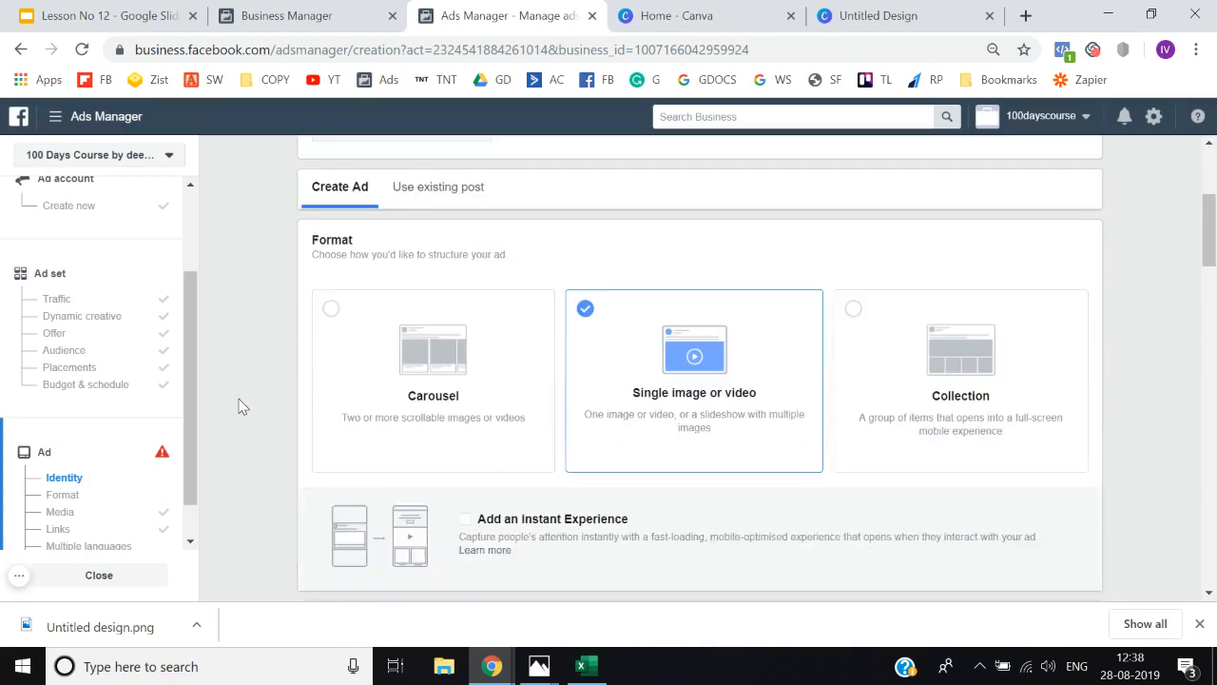
scroll(239, 406, "down", 10)
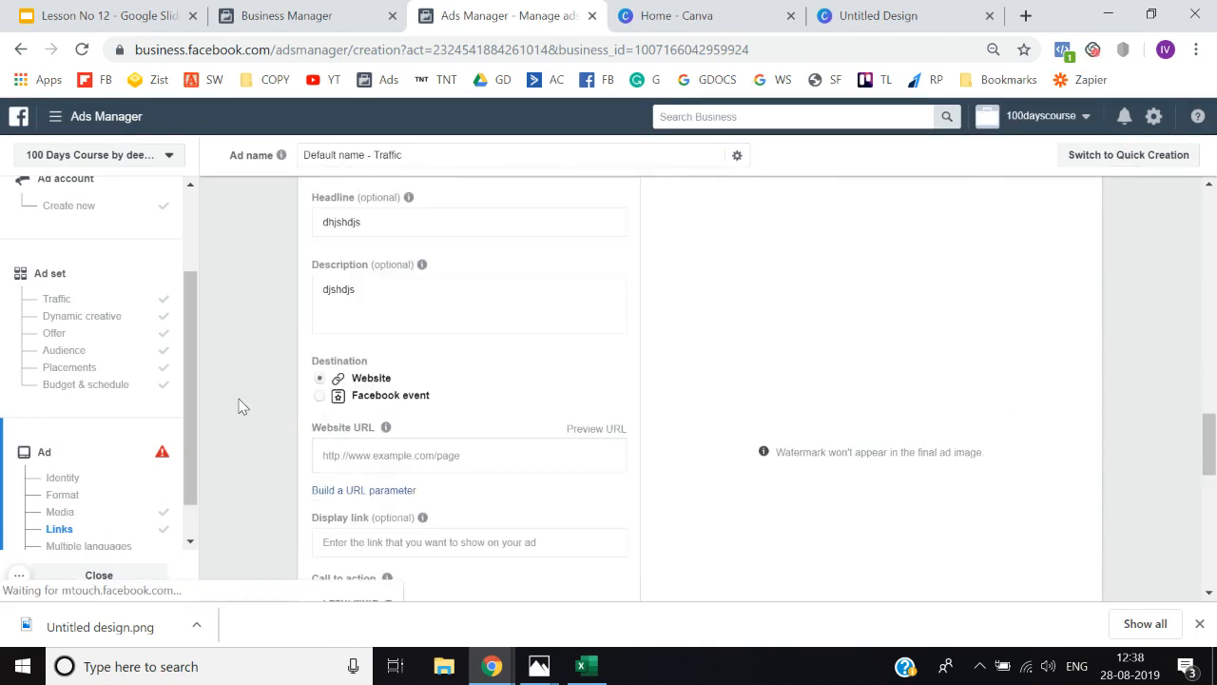
scroll(715, 381, "up", 2)
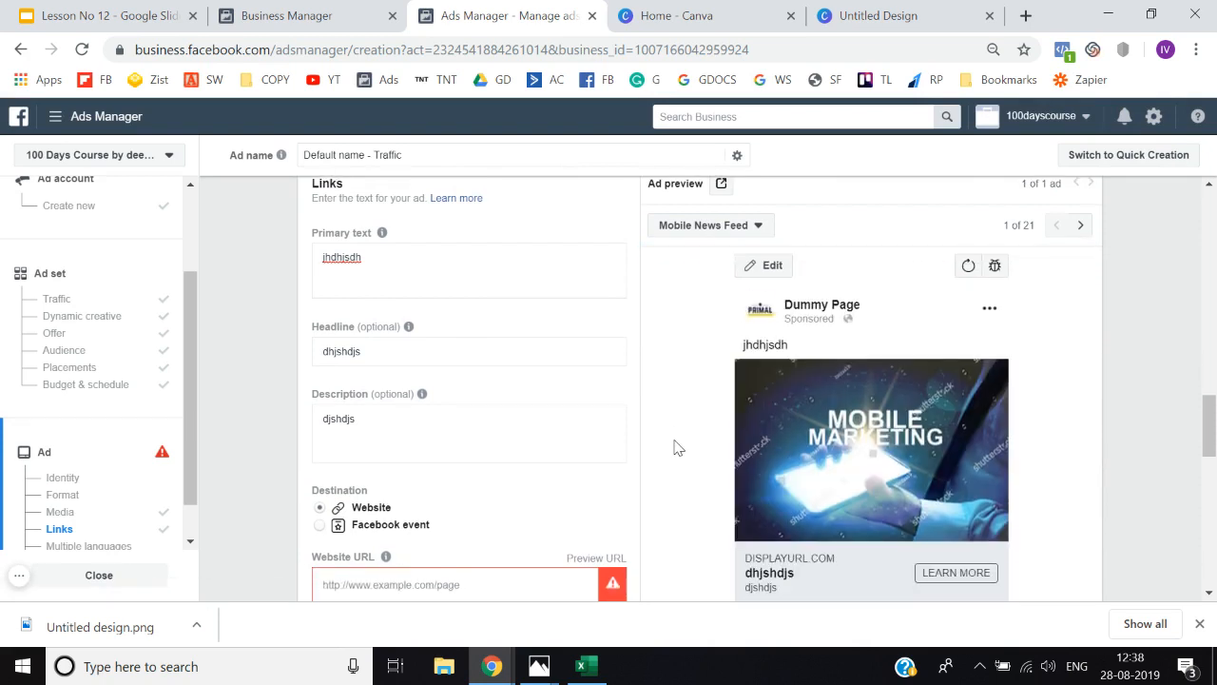
left_click(404, 257)
key("ctrl+a")
type("Wa")
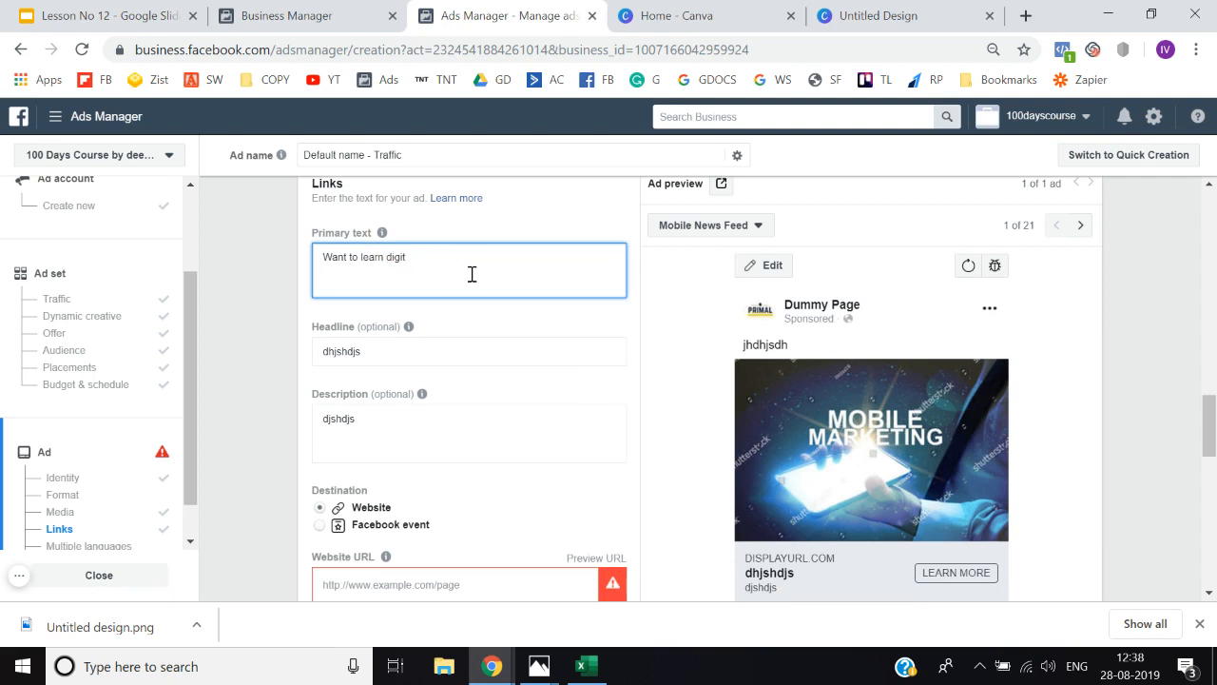
type("nt to learn digital marke")
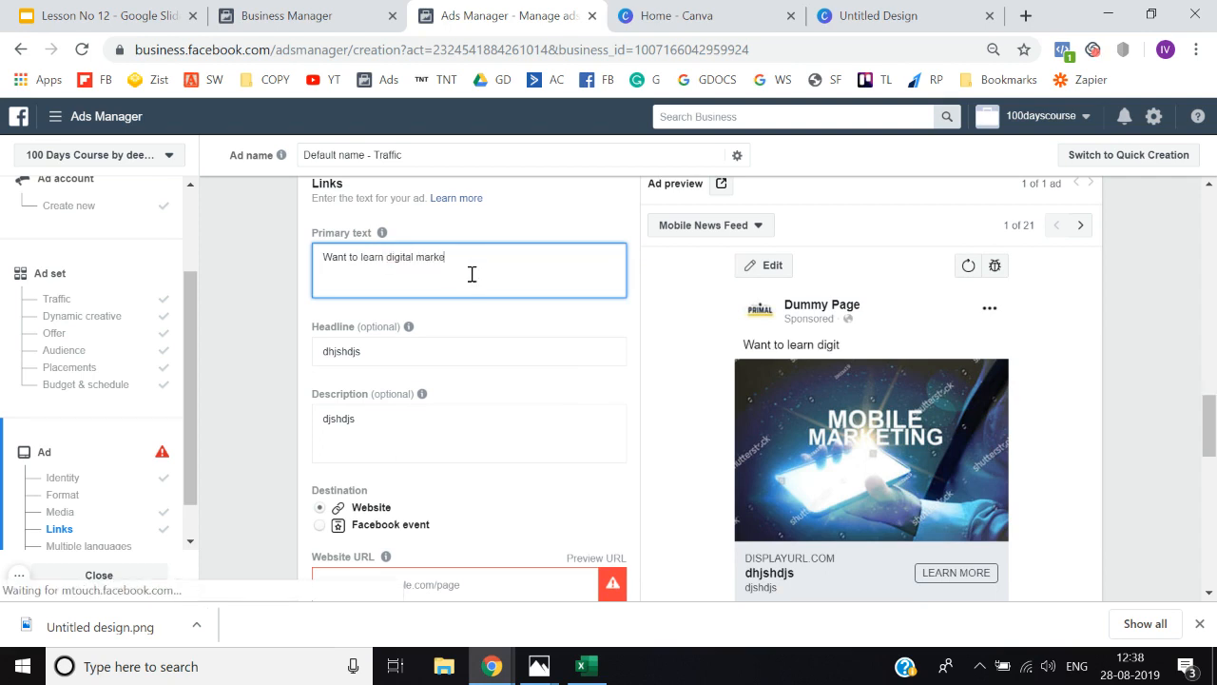
type("ting?")
key("Return")
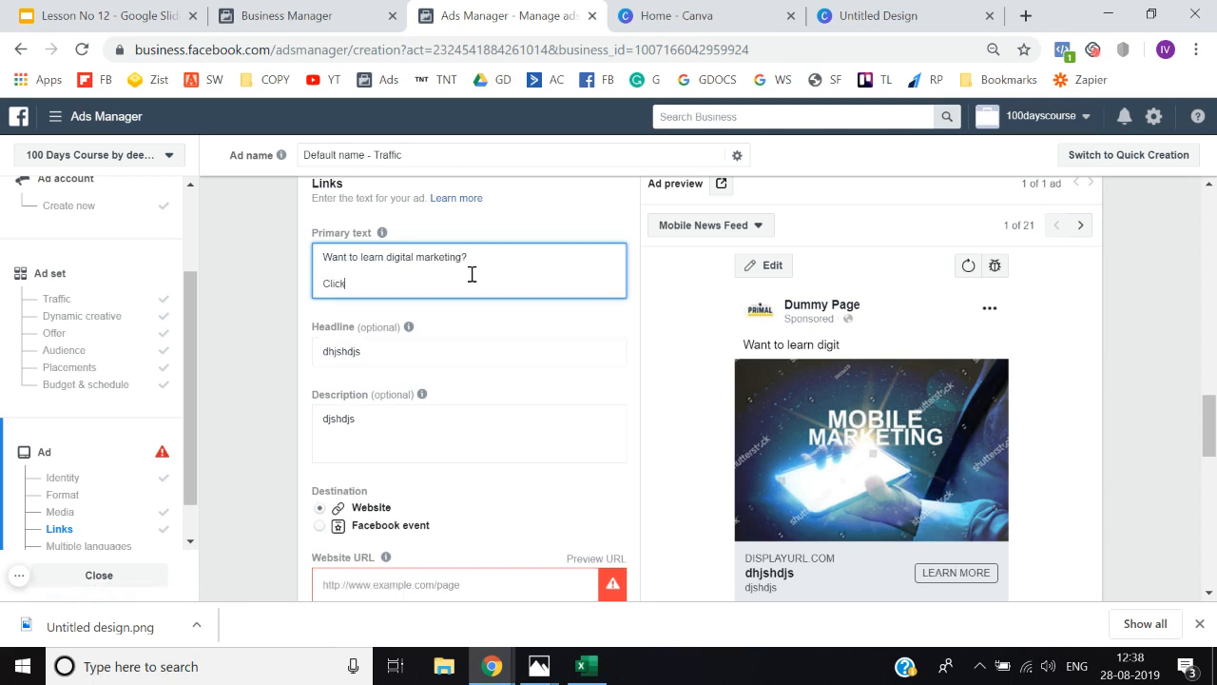
left_click(245, 353)
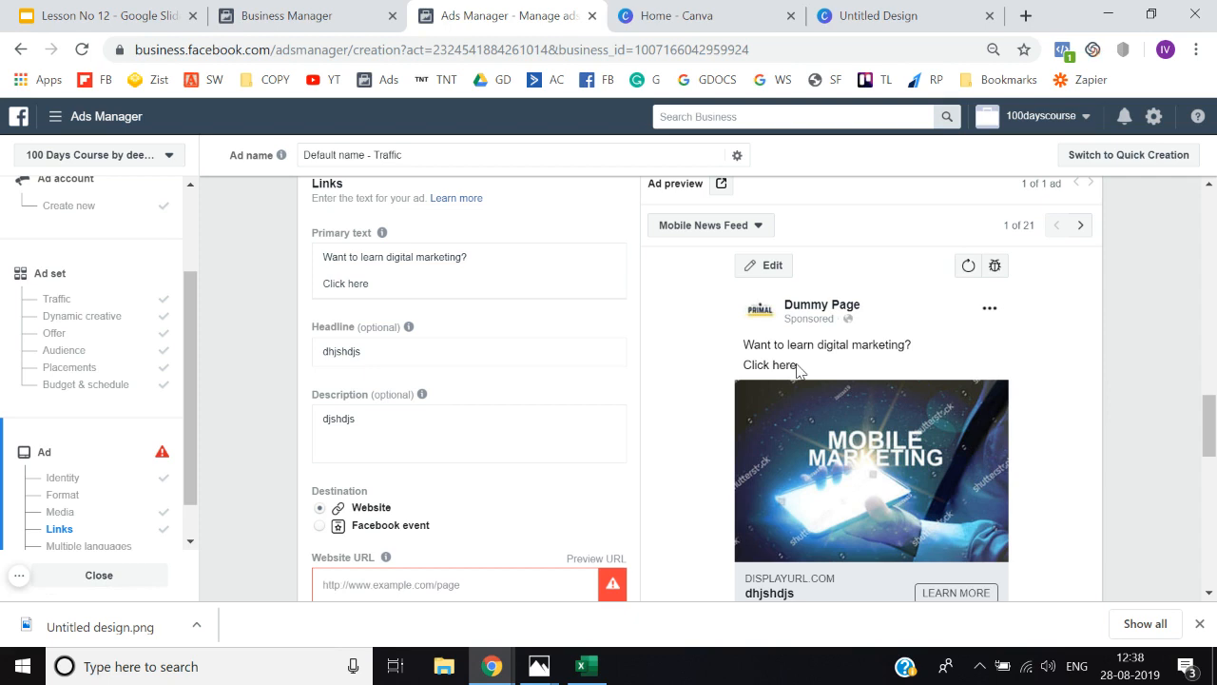
Replace the ad's headline with "Click here to enroll now"
scroll(797, 371, "down", 1)
scroll(797, 371, "down", 2)
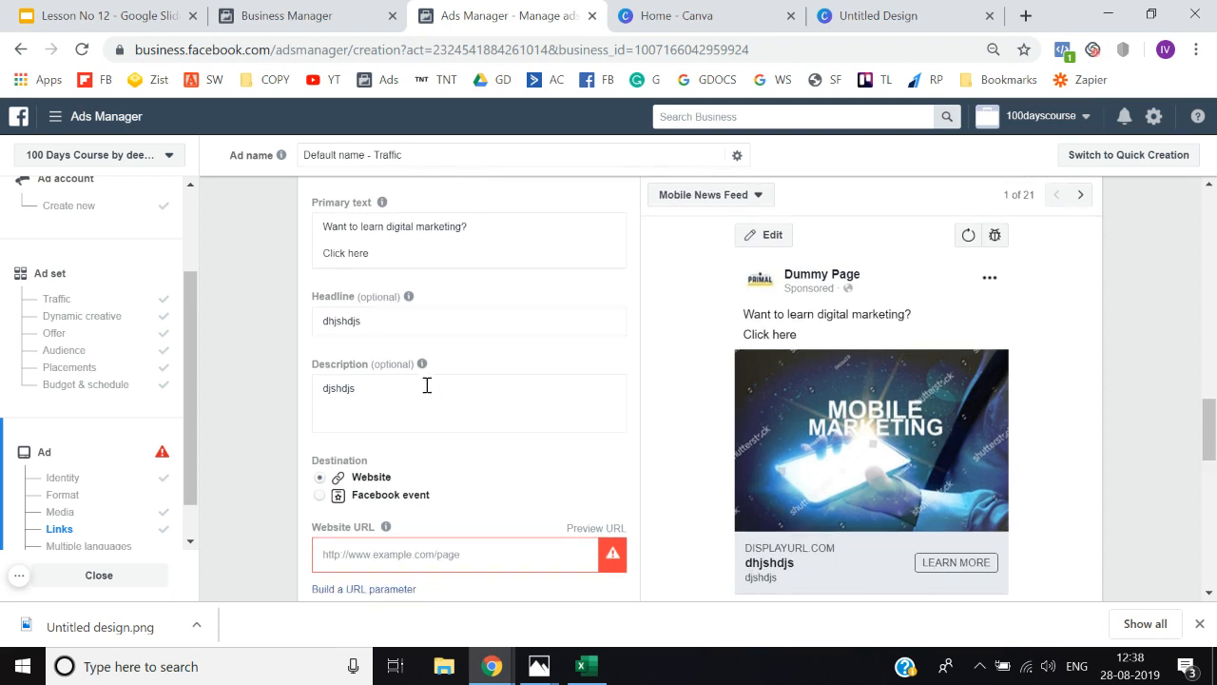
double_click(394, 326)
type("Click here tic")
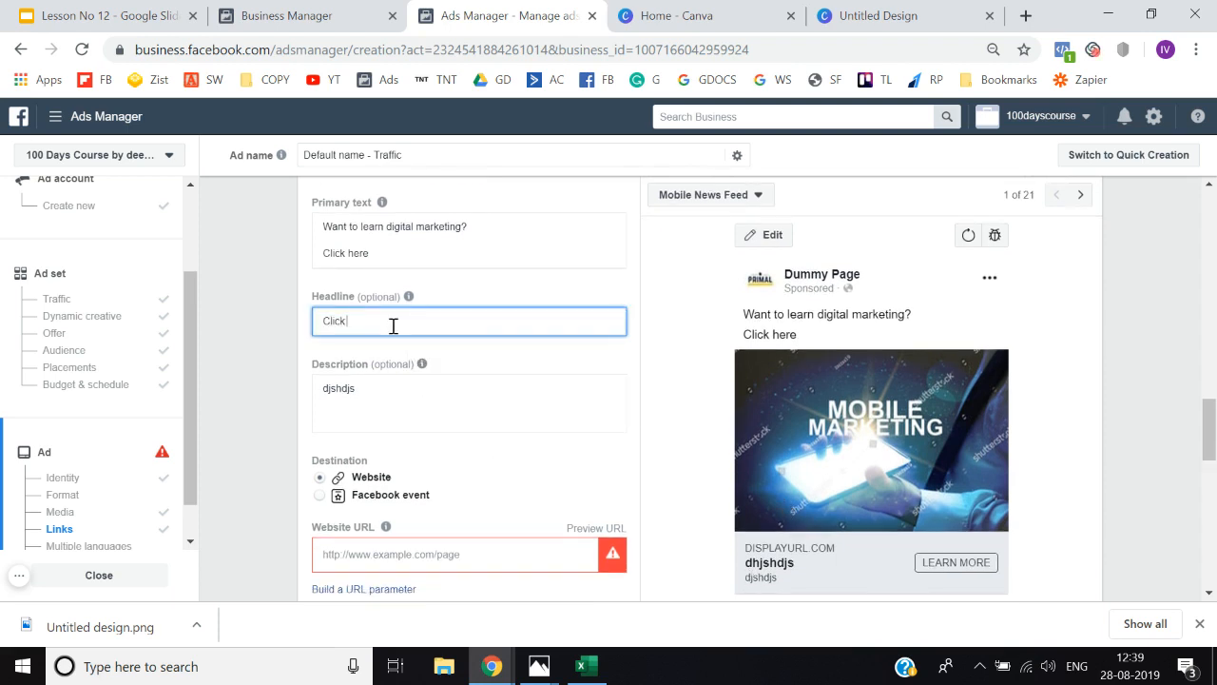
key("BackSpace")
key("BackSpace")
type("o enroll now")
left_click(287, 339)
scroll(716, 560, "down", 1)
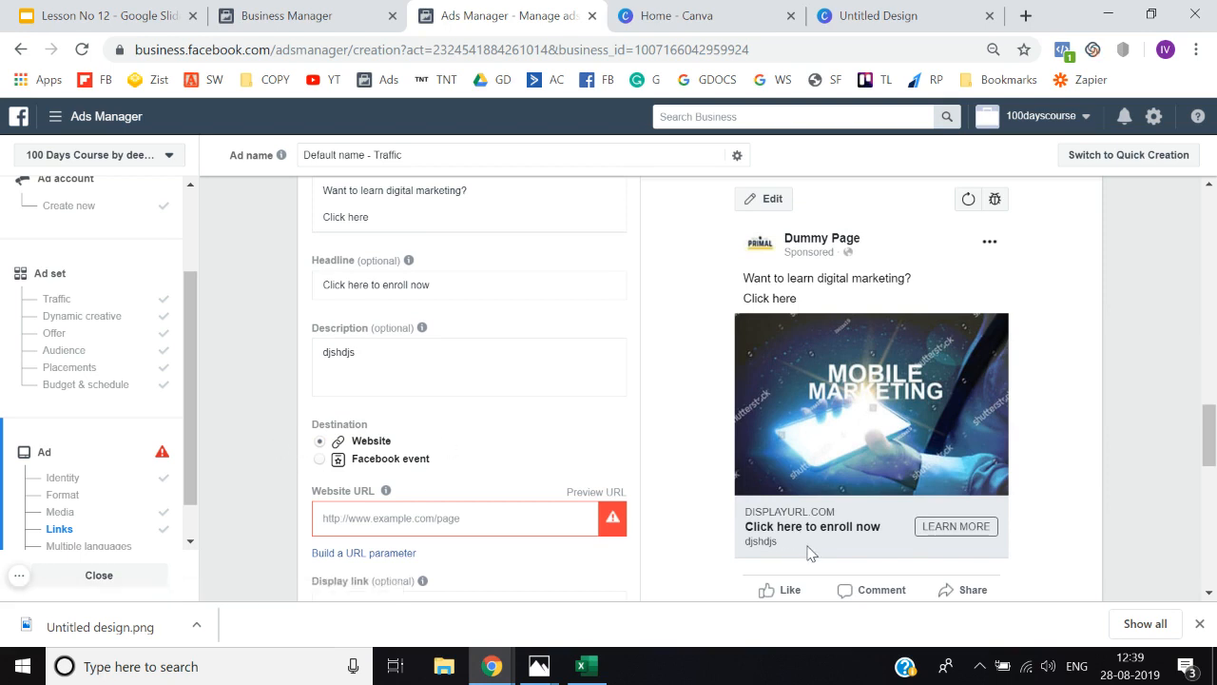
double_click(367, 362)
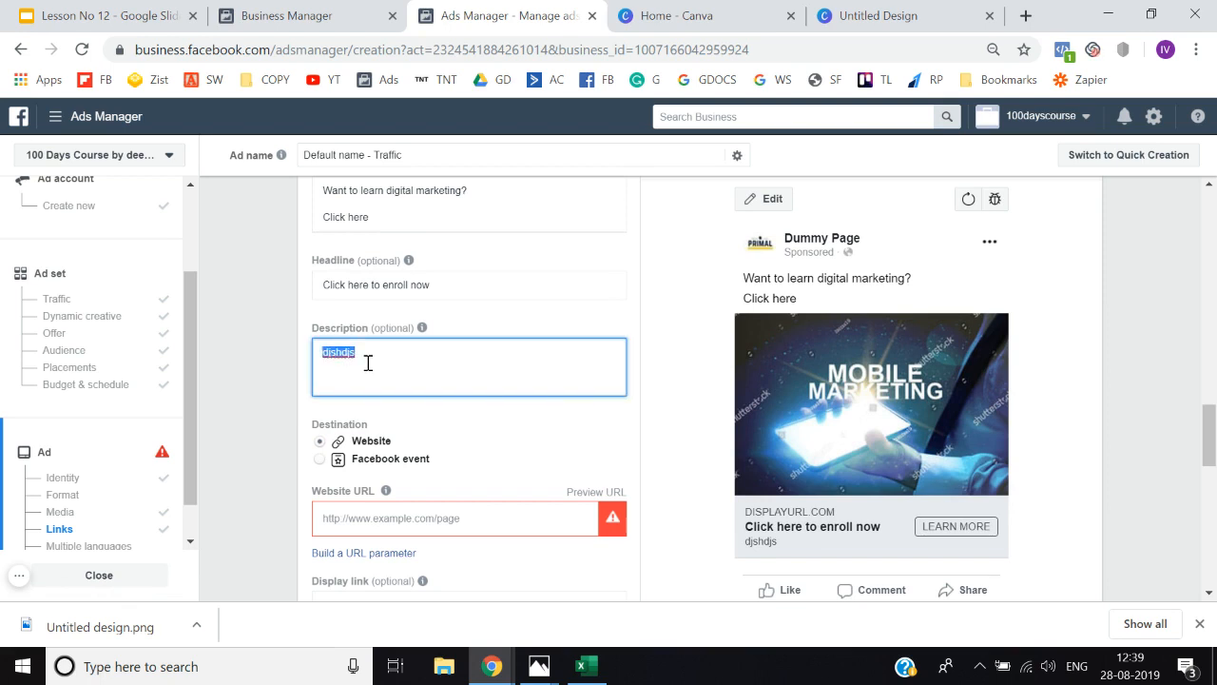
key("BackSpace")
type("Click here t")
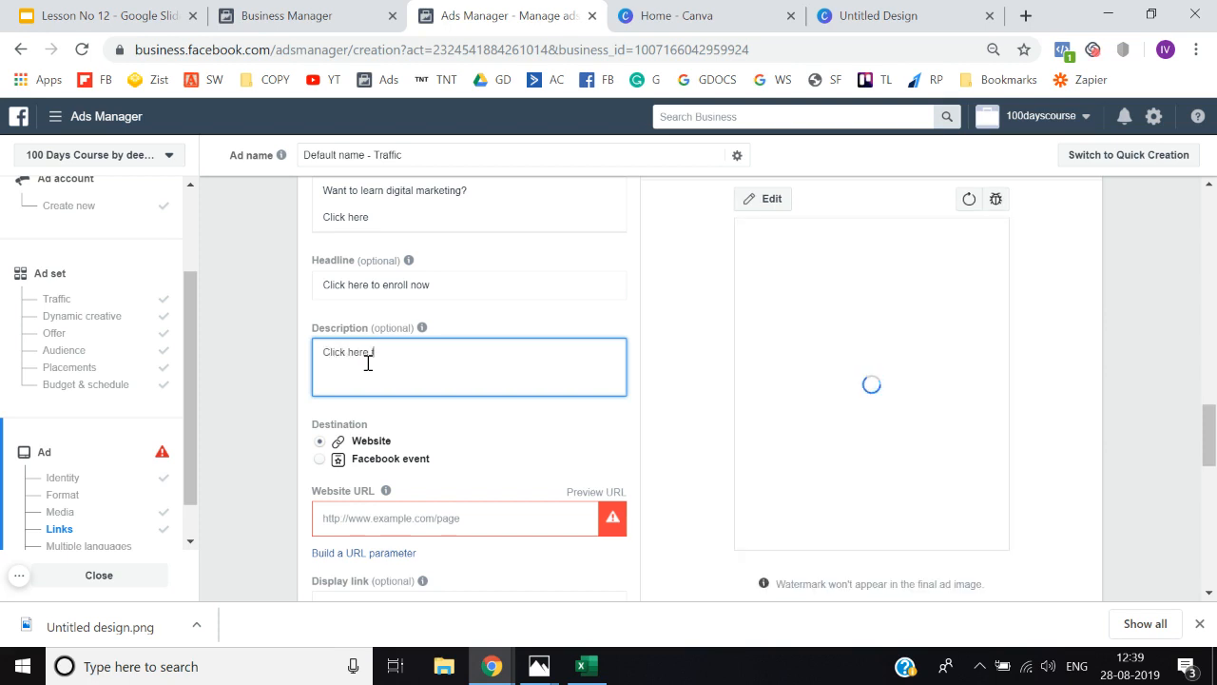
type("o g")
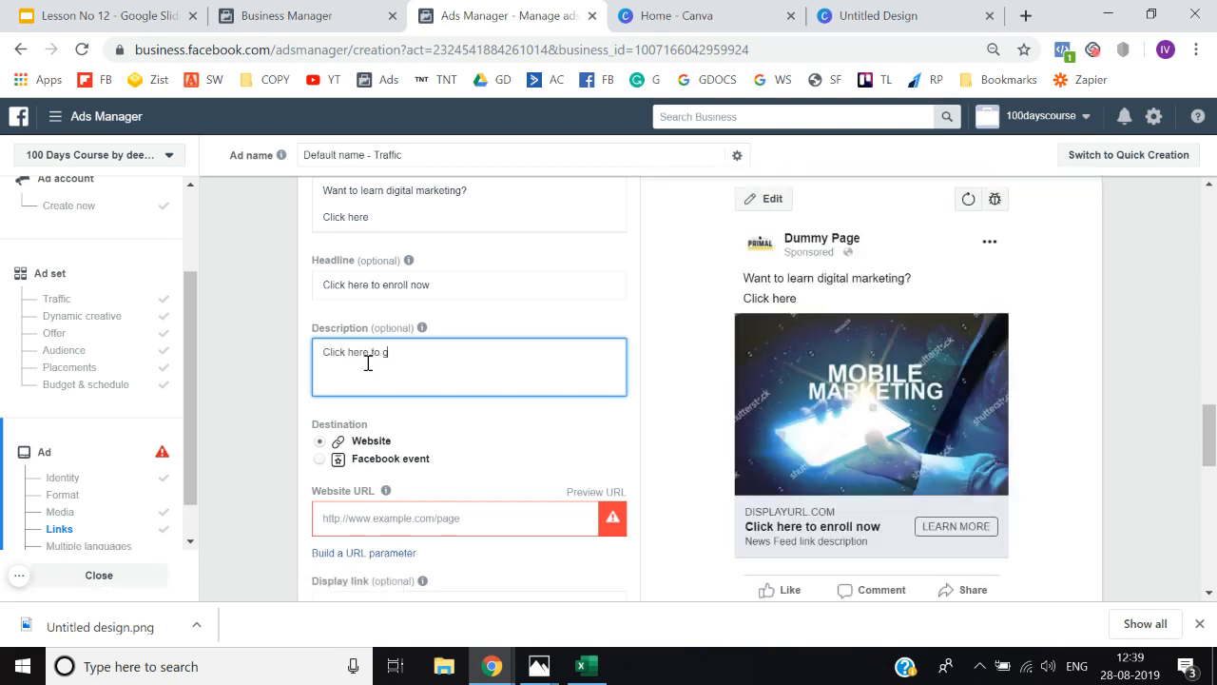
type("rab this course")
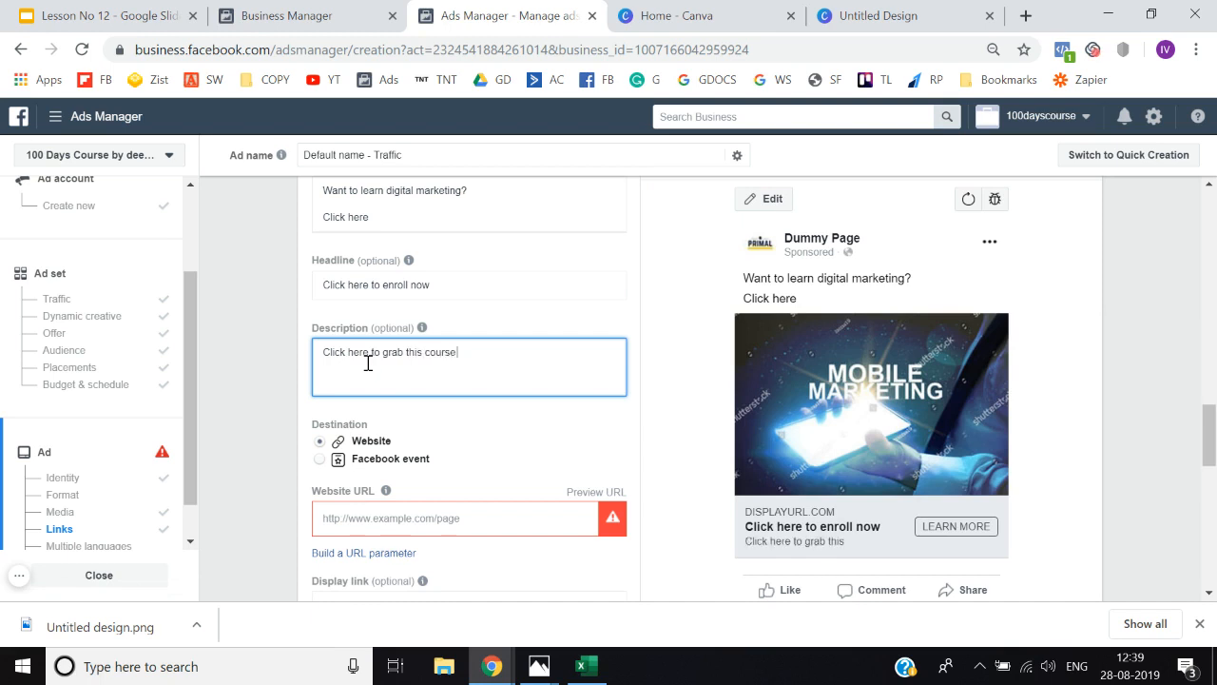
type(" @499 only")
left_click(242, 399)
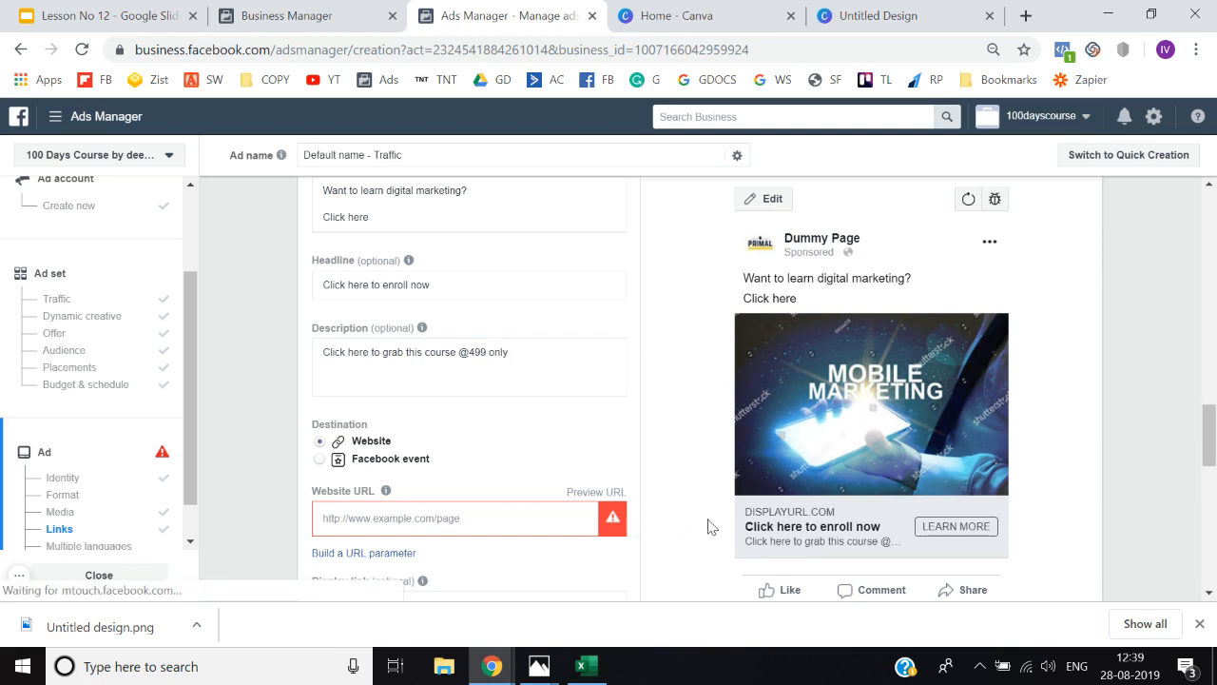
scroll(274, 440, "down", 1)
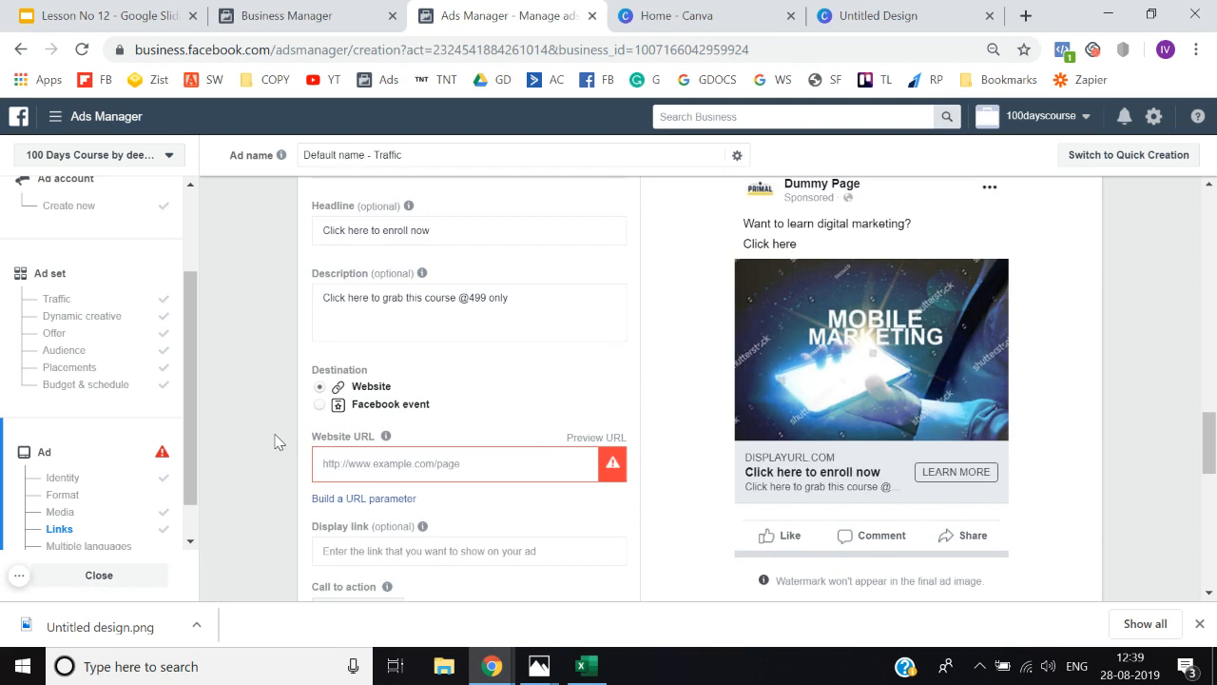
Set the ad's website URL to thinknthrive.in and review the ad in the Mobile News Feed preview
left_click(390, 465)
type("thinkn")
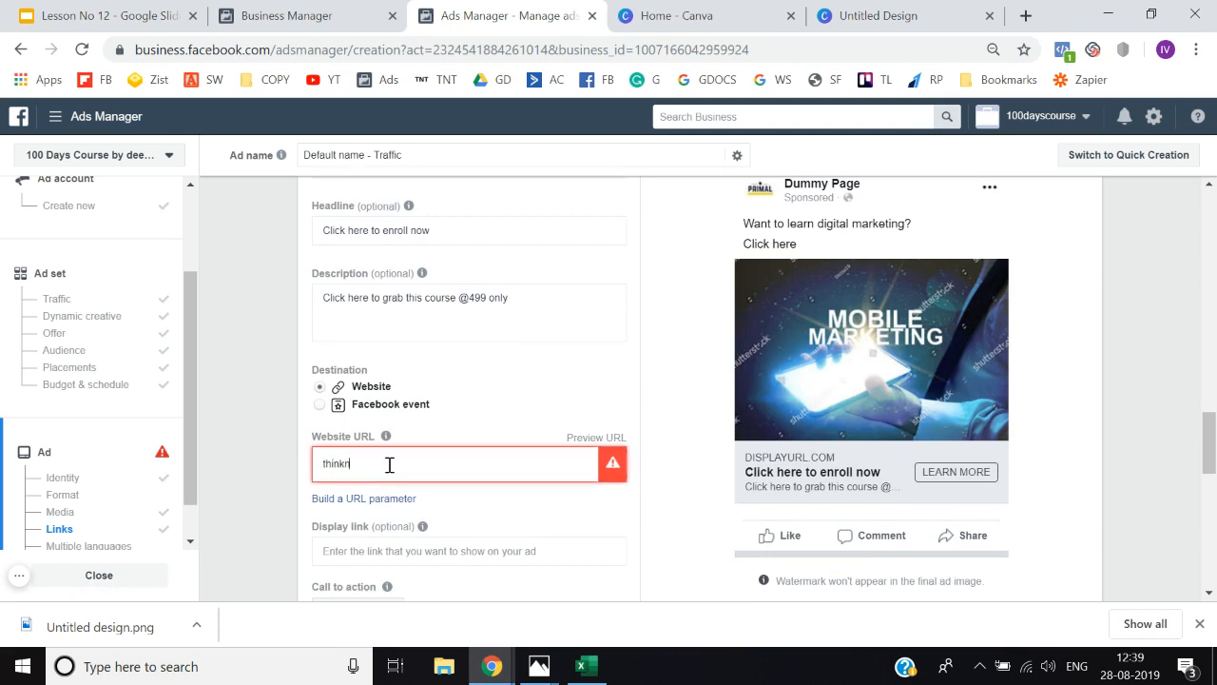
type("thrive.in")
left_click(240, 480)
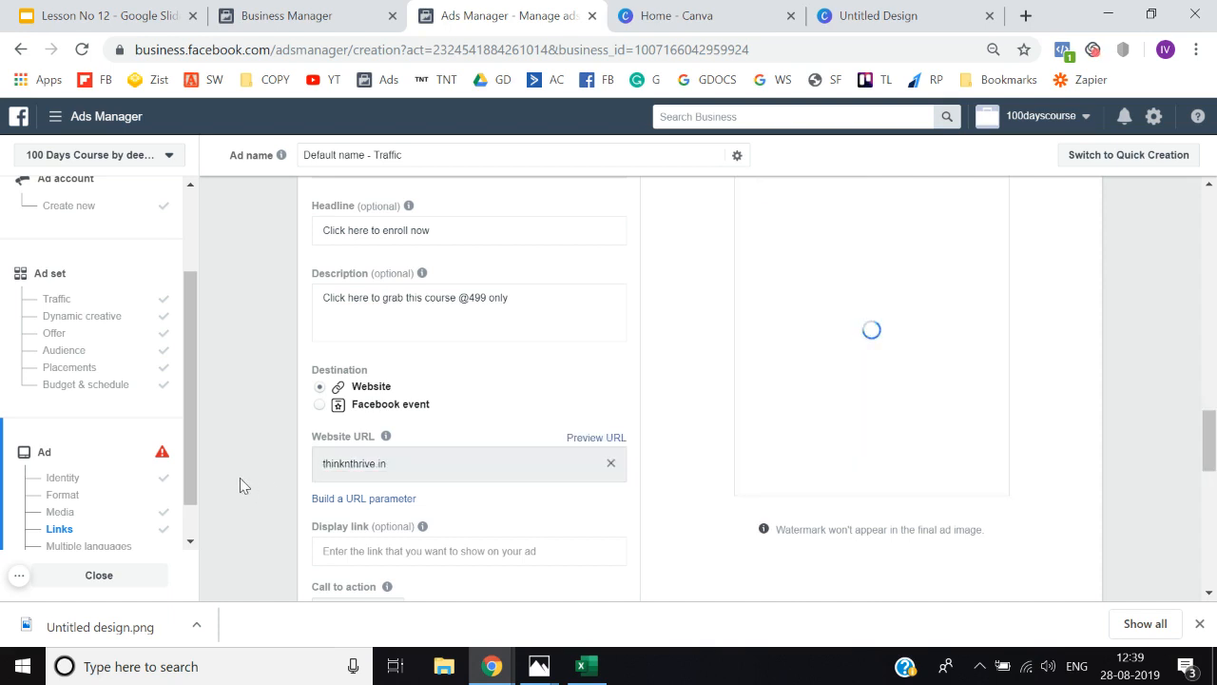
scroll(239, 481, "up", 1)
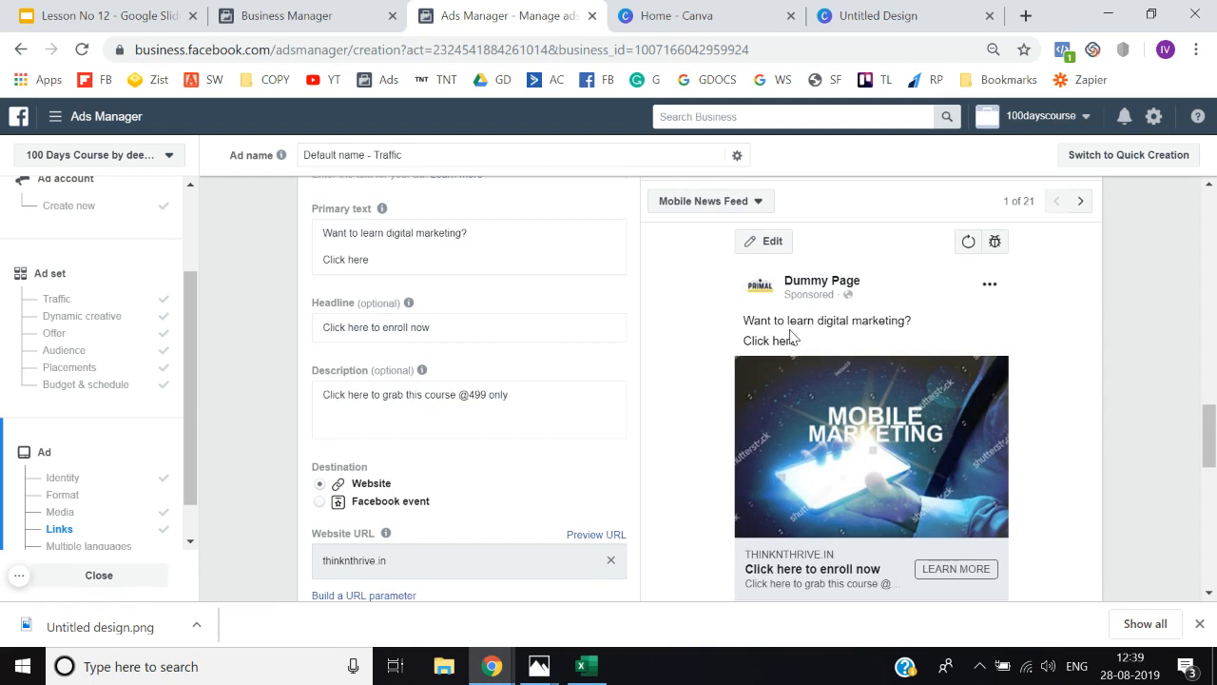
scroll(789, 335, "down", 1)
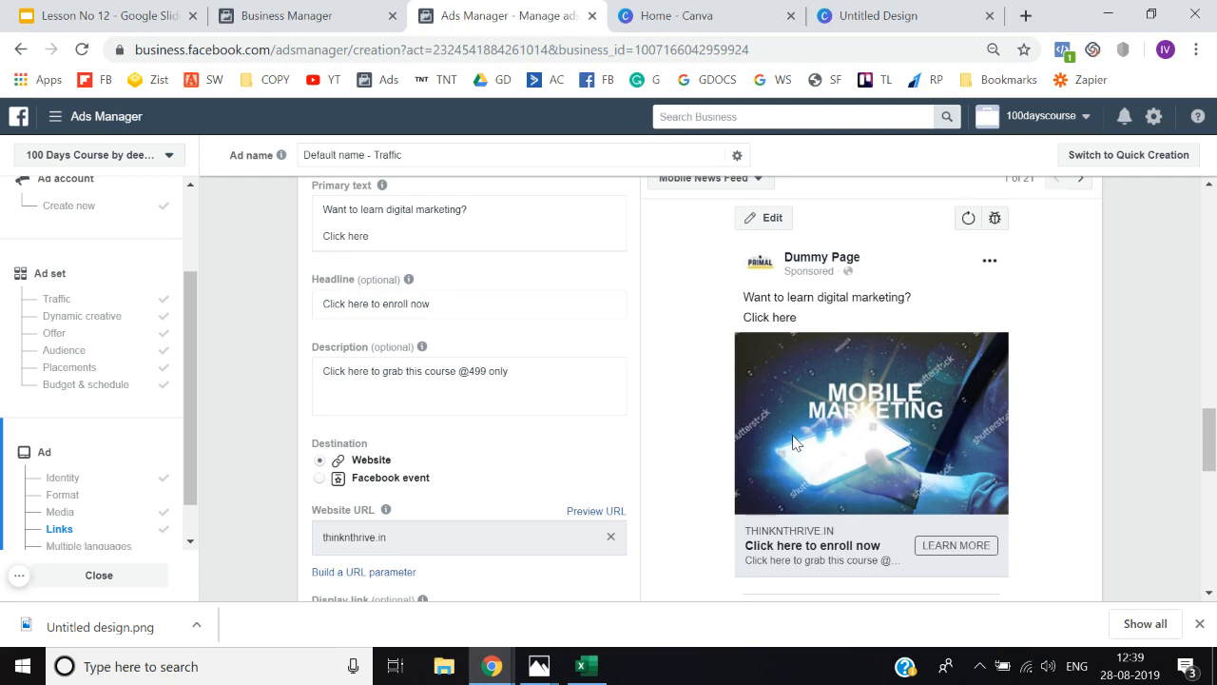
scroll(795, 442, "down", 1)
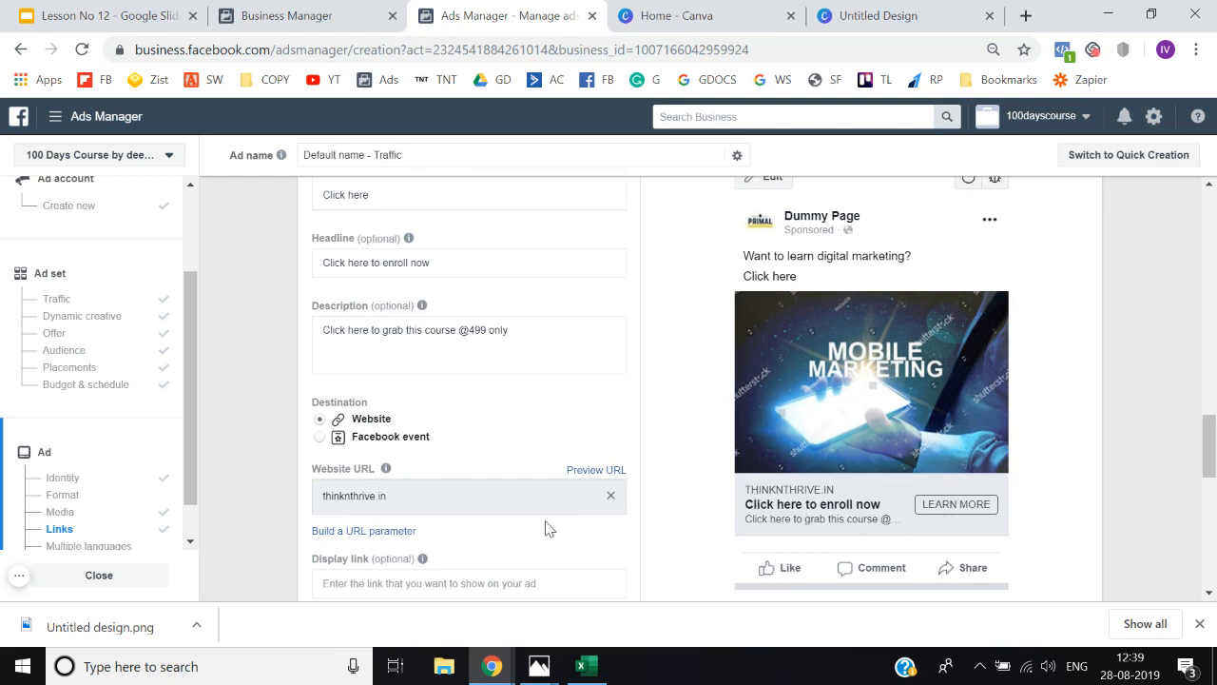
Examine the call-to-action options available for the ad, leaving the selection at Learn More
scroll(548, 529, "down", 1)
scroll(548, 528, "down", 1)
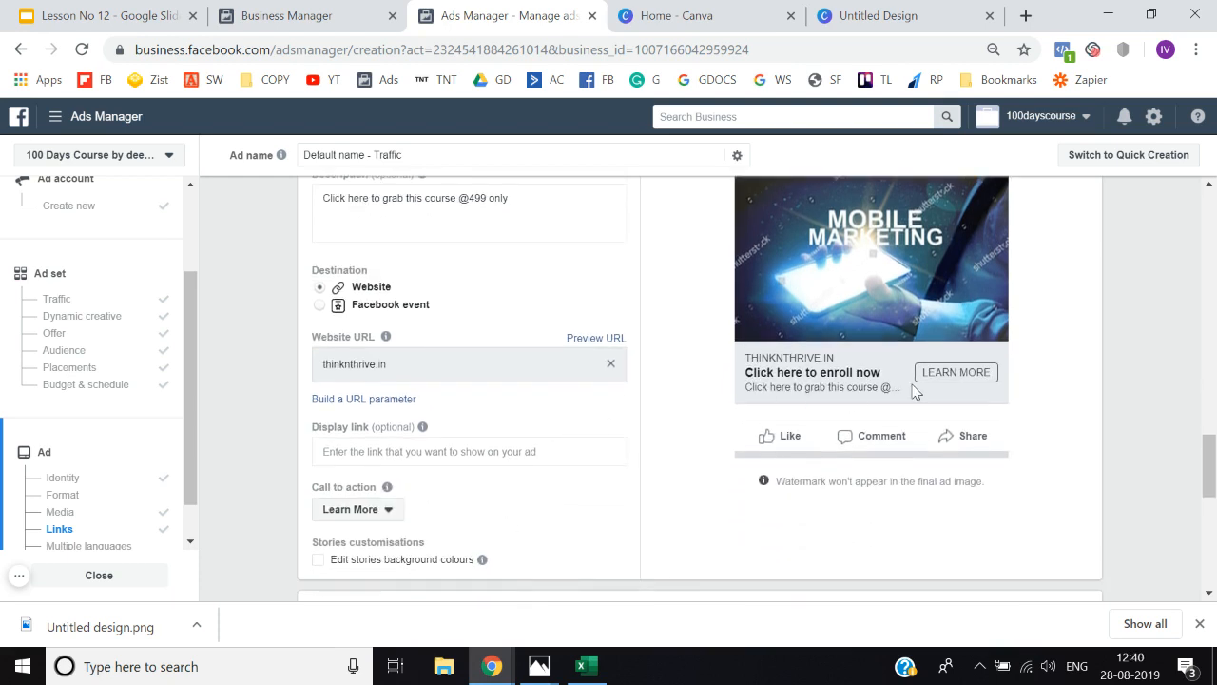
scroll(641, 503, "down", 1)
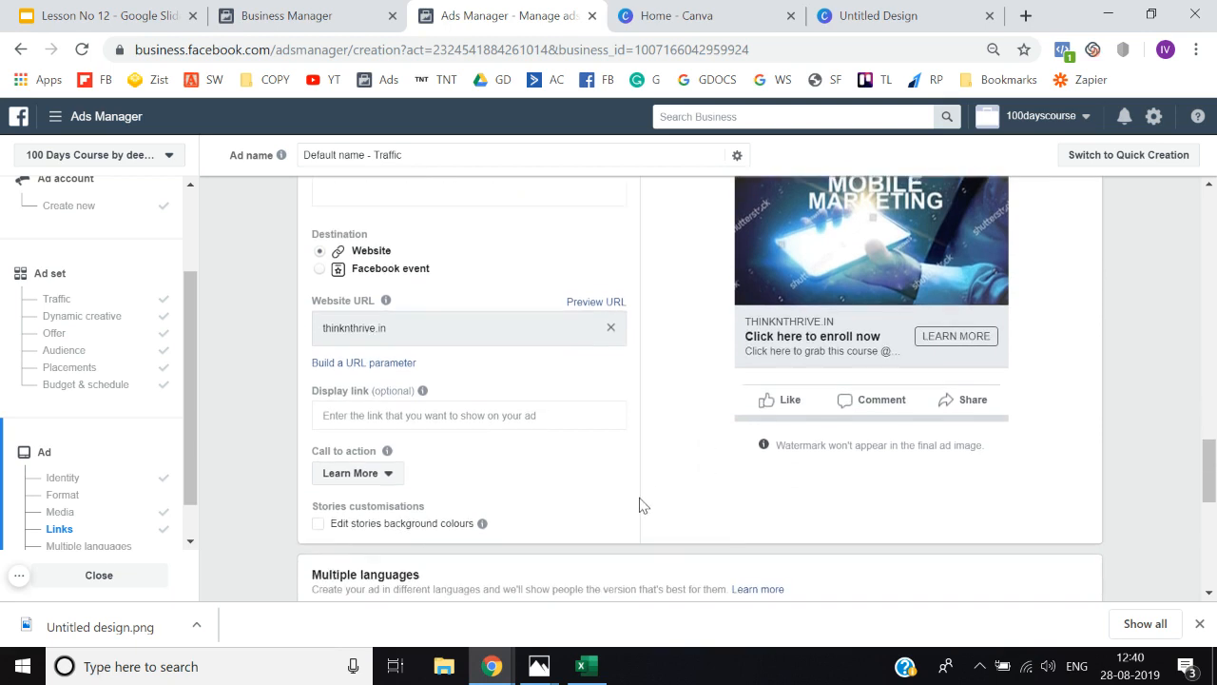
left_click(348, 477)
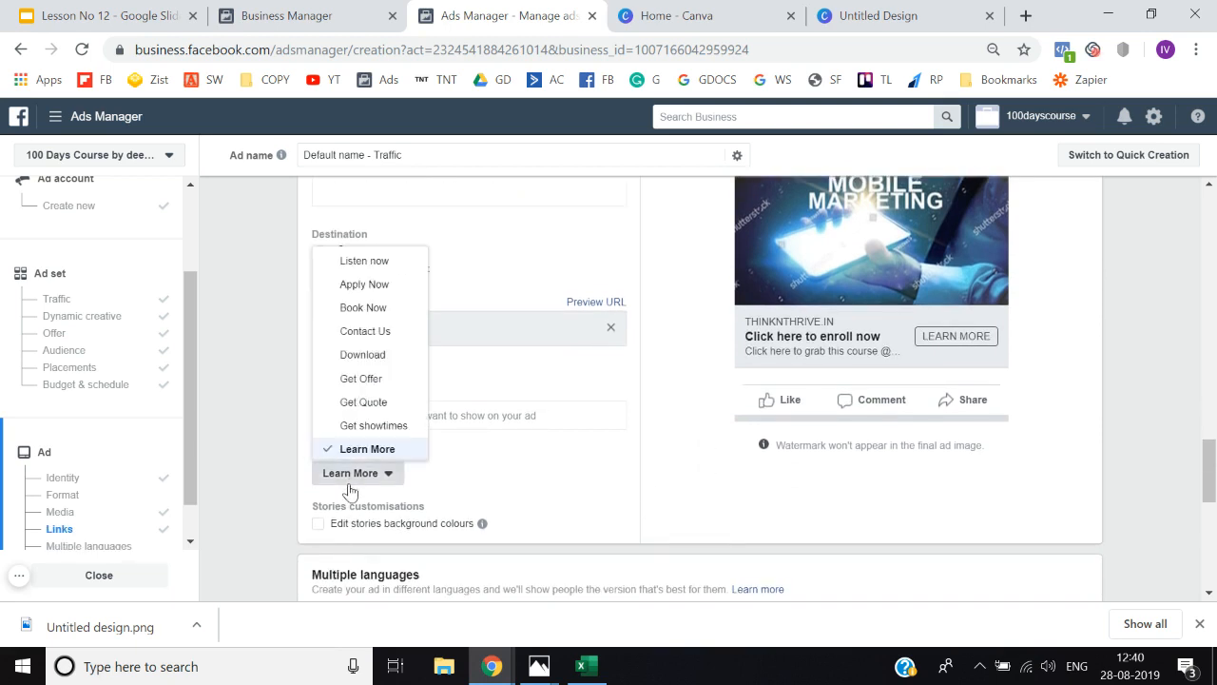
scroll(357, 413, "down", 2)
scroll(359, 415, "up", 3)
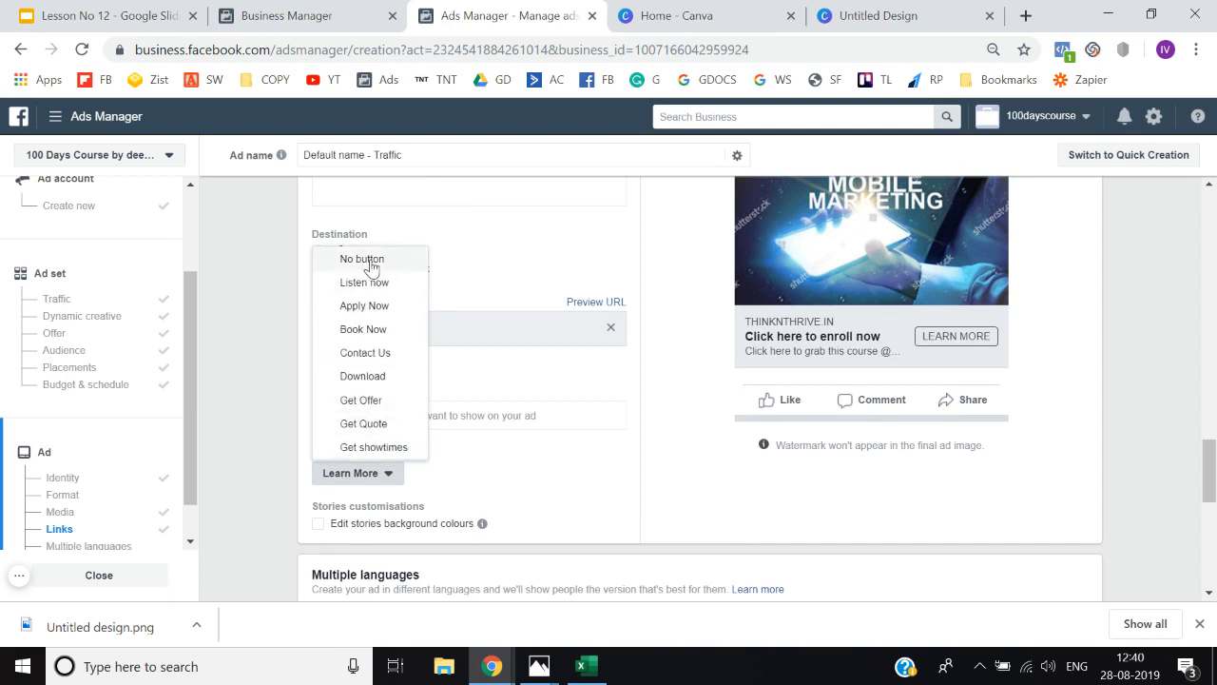
scroll(381, 353, "down", 3)
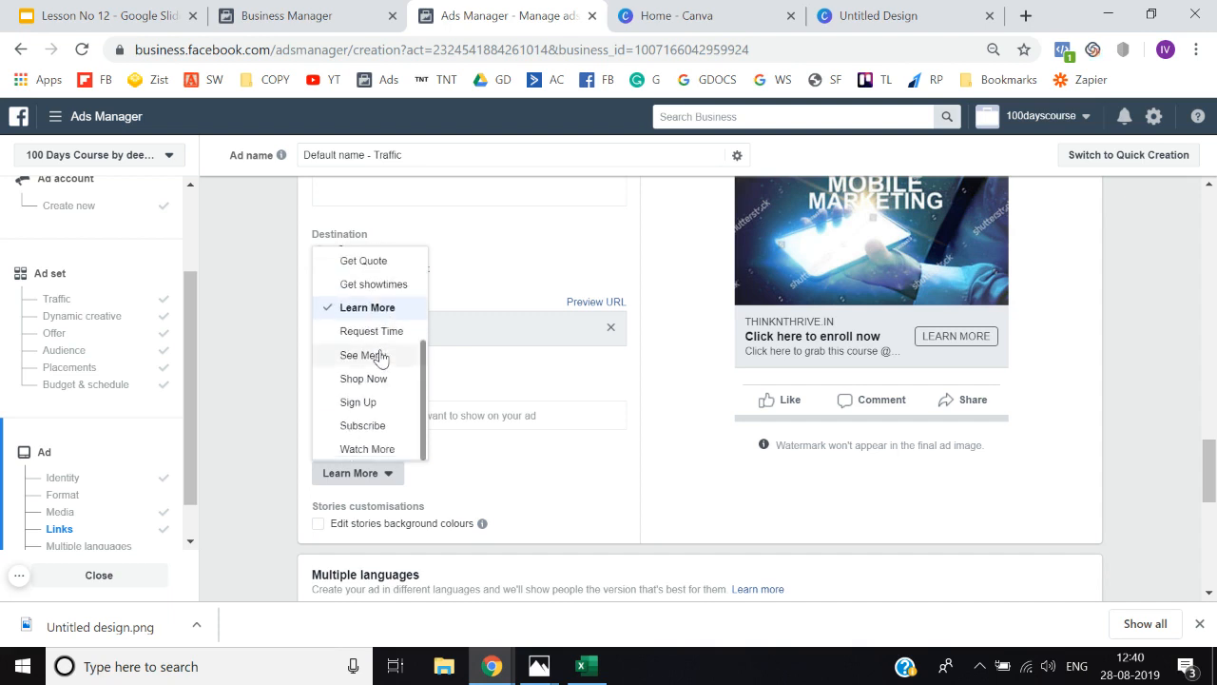
left_click(694, 438)
scroll(694, 439, "up", 2)
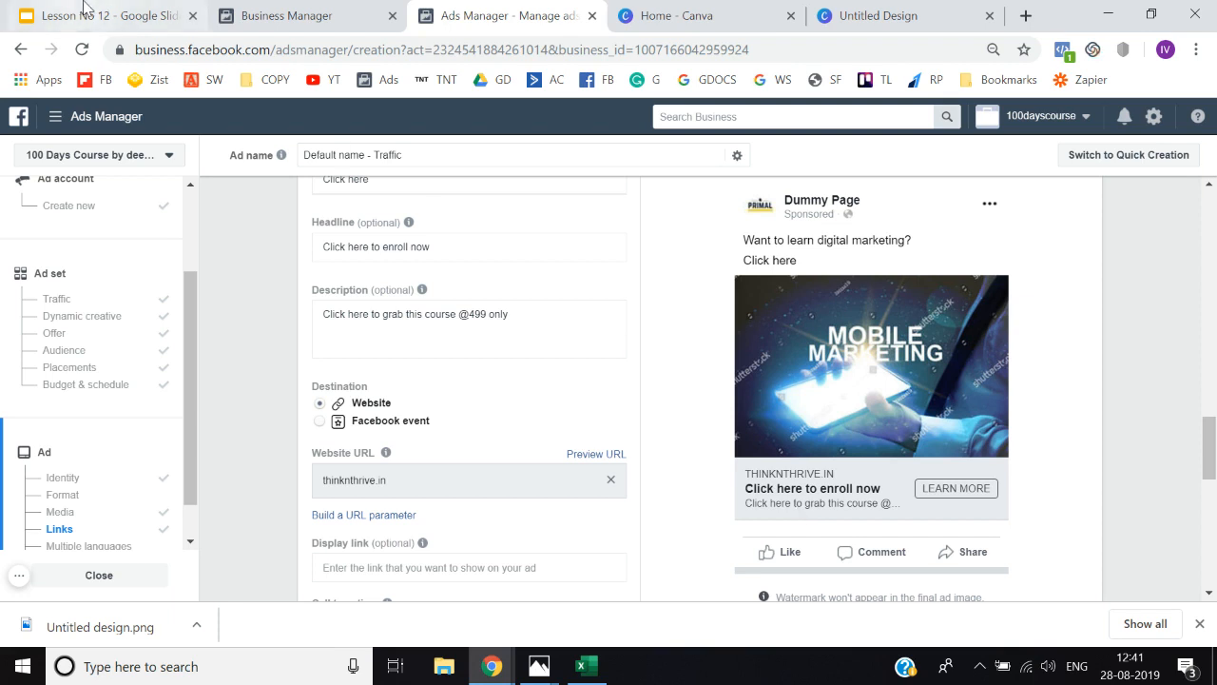
Switch to the Lesson No 12 presentation in Google Slides and review its slides from the title through Facebook Ads Placements
left_click(57, 13)
left_click(125, 235)
key("Up")
key("Up")
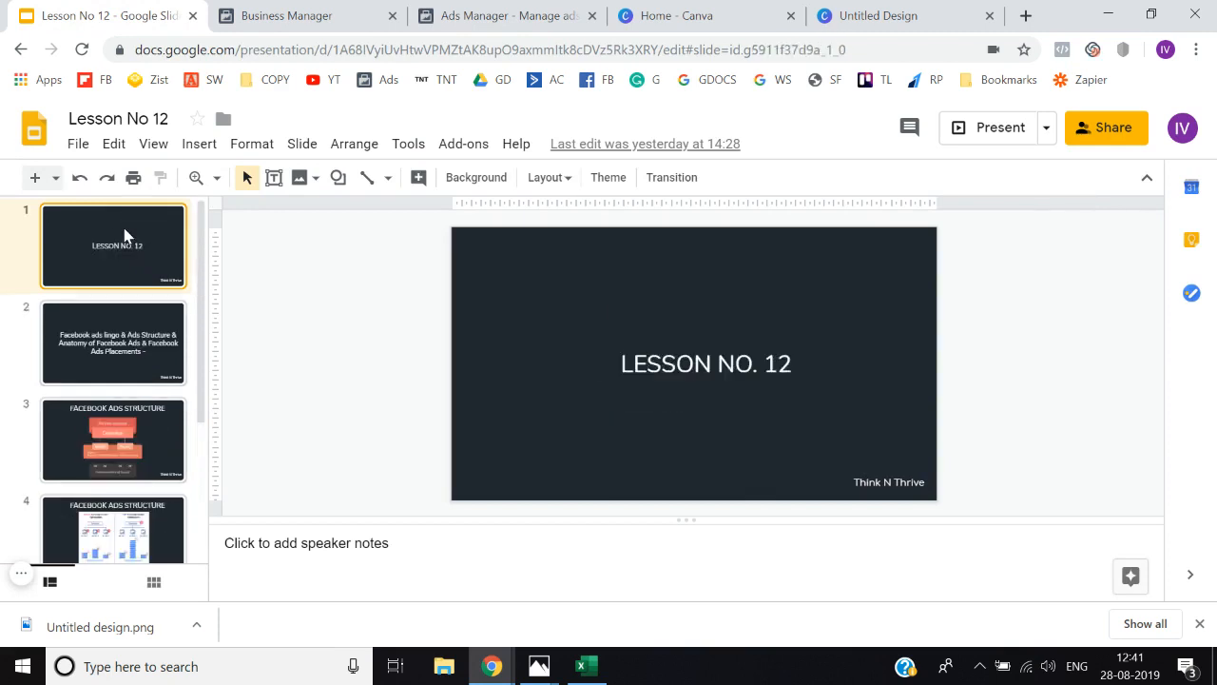
key("Down")
key("Up")
key("Down")
key("Down")
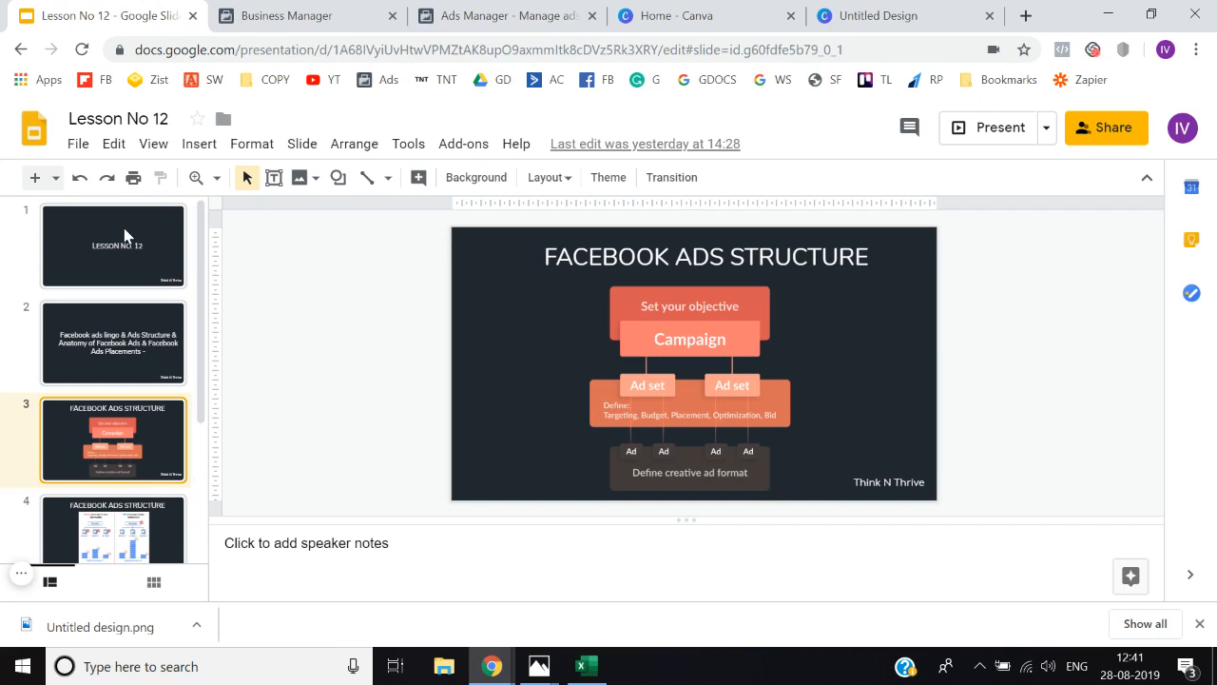
key("Down")
key("Down")
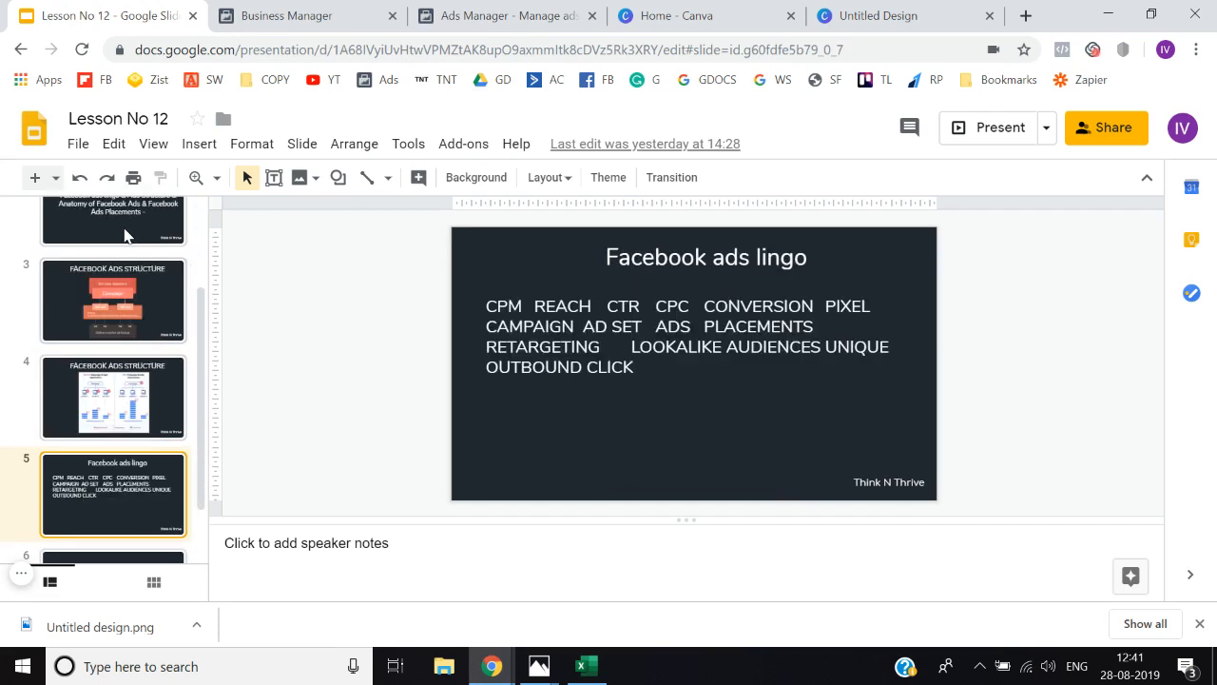
key("Down")
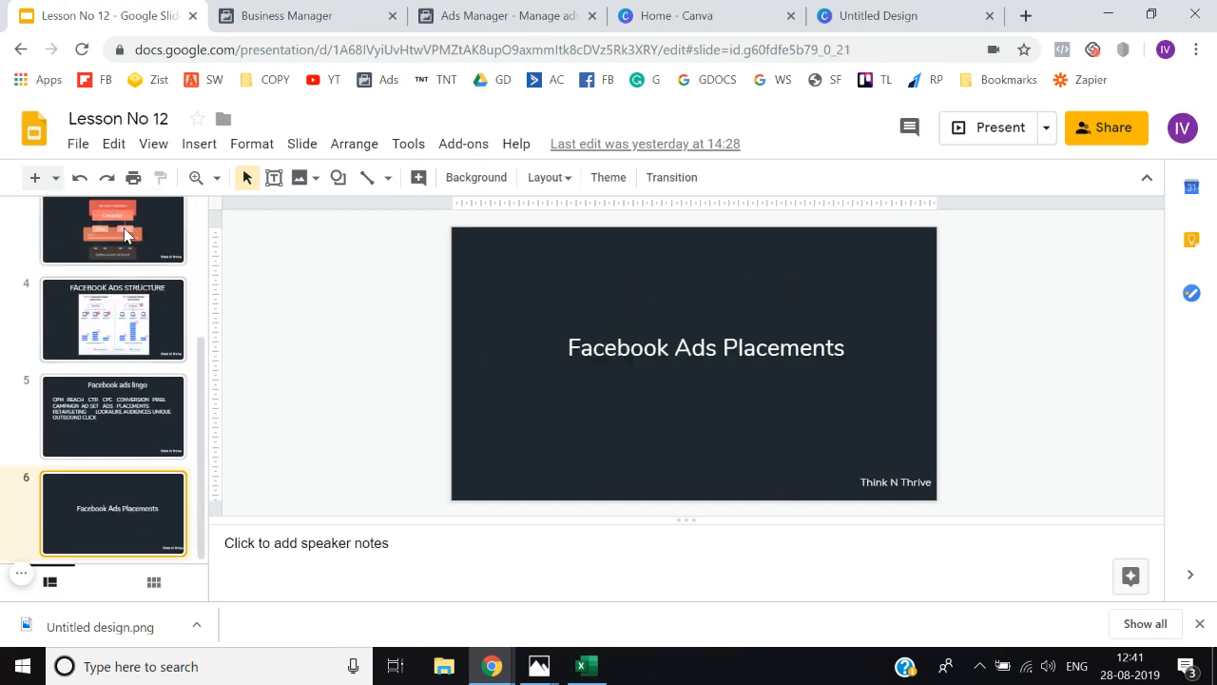